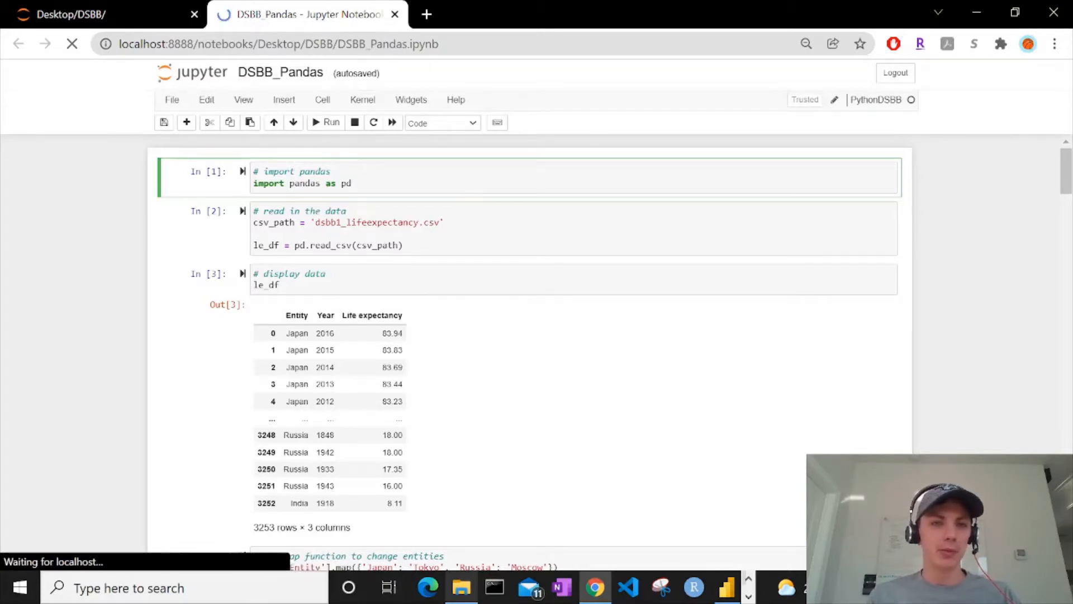
- Run all cells of the DSBB_Pandas notebook
left_click(403, 246)
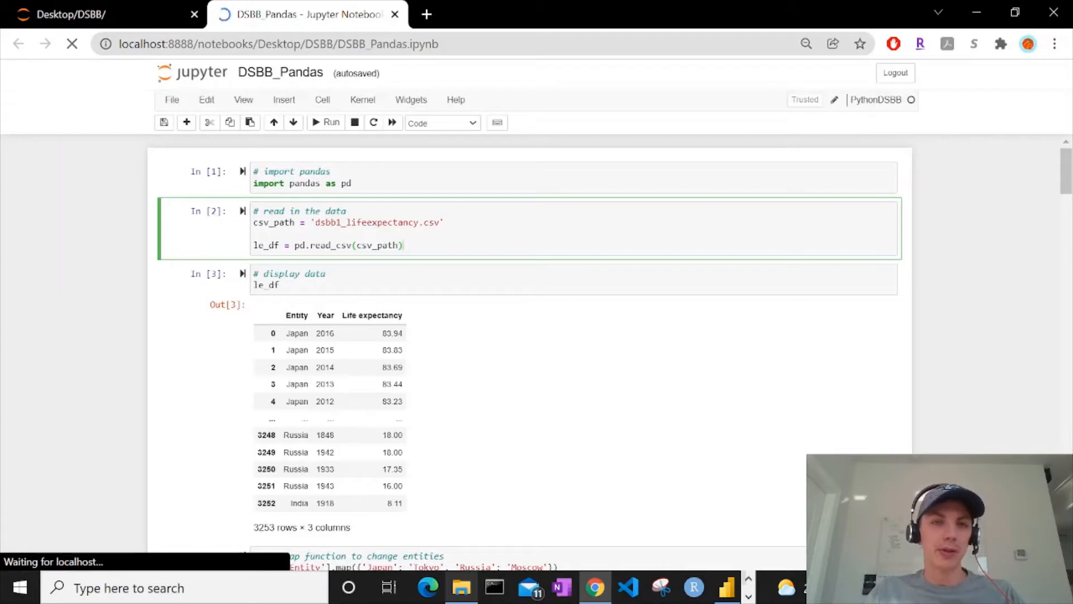
left_click(353, 183)
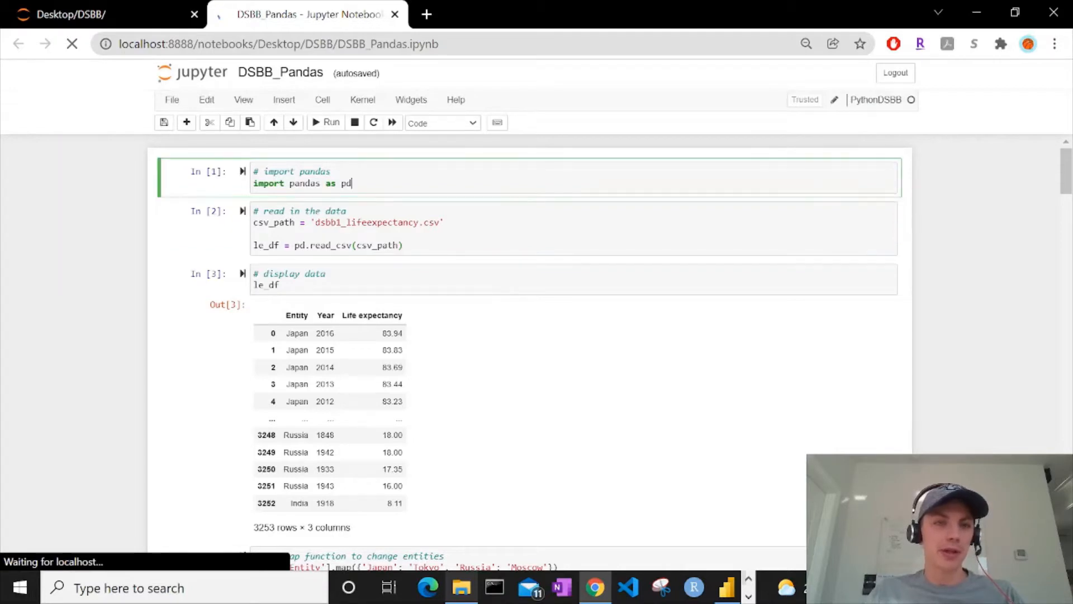
left_click(325, 105)
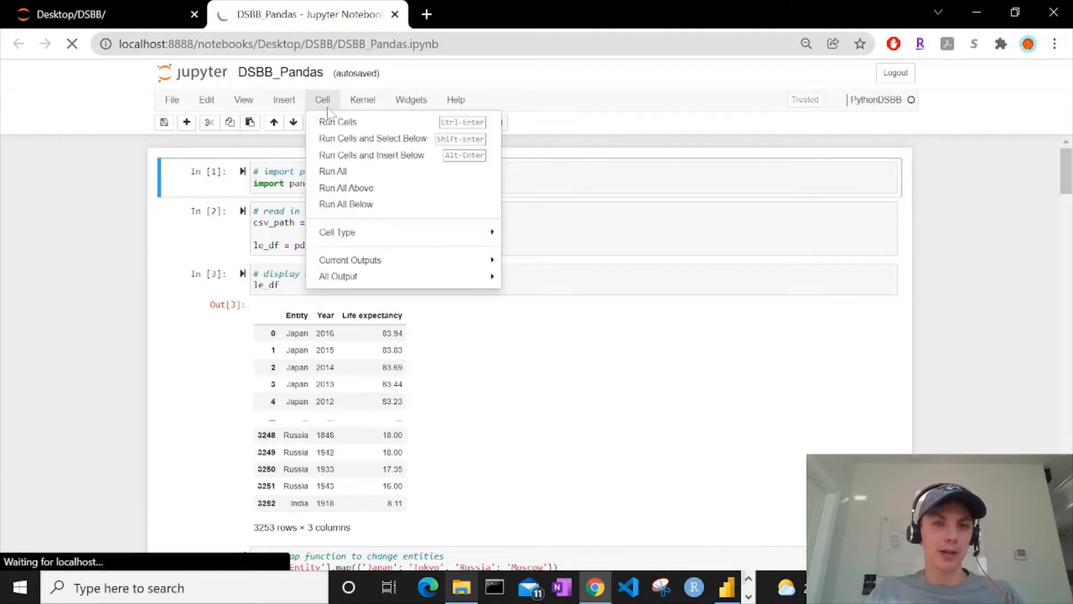
left_click(367, 174)
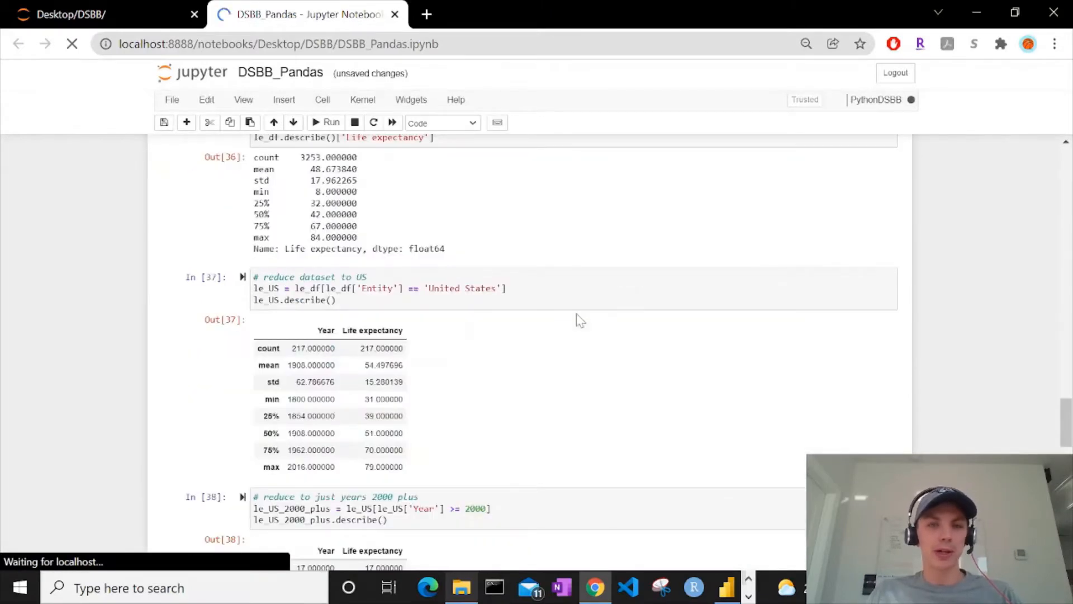
- Review the re-run notebook from the pandas import down to the life expectancy statistics
scroll(580, 320, "up", 10)
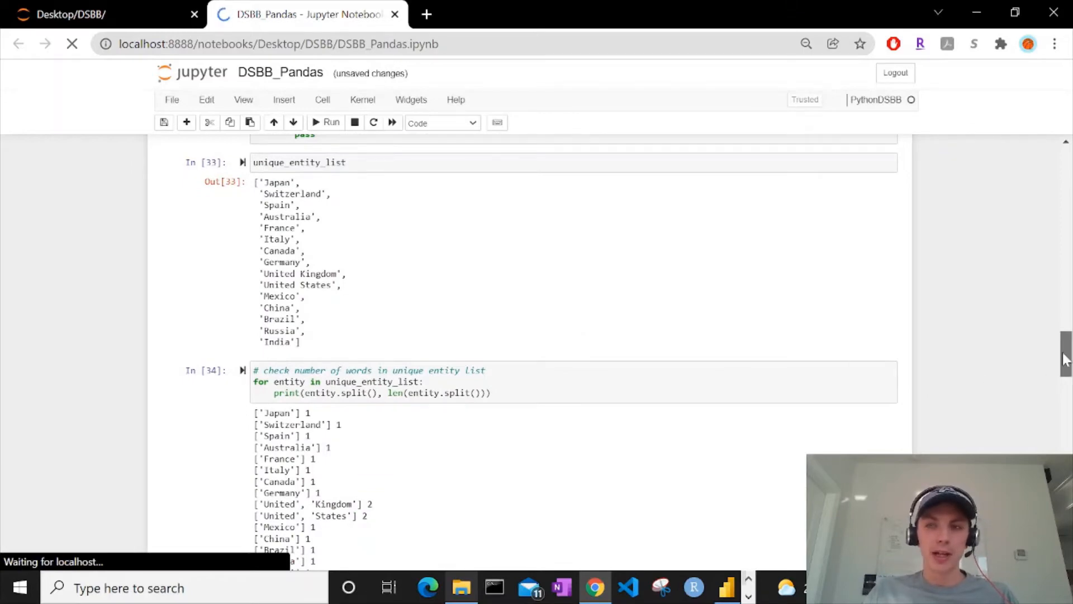
left_click_drag(1066, 352, 1054, 121)
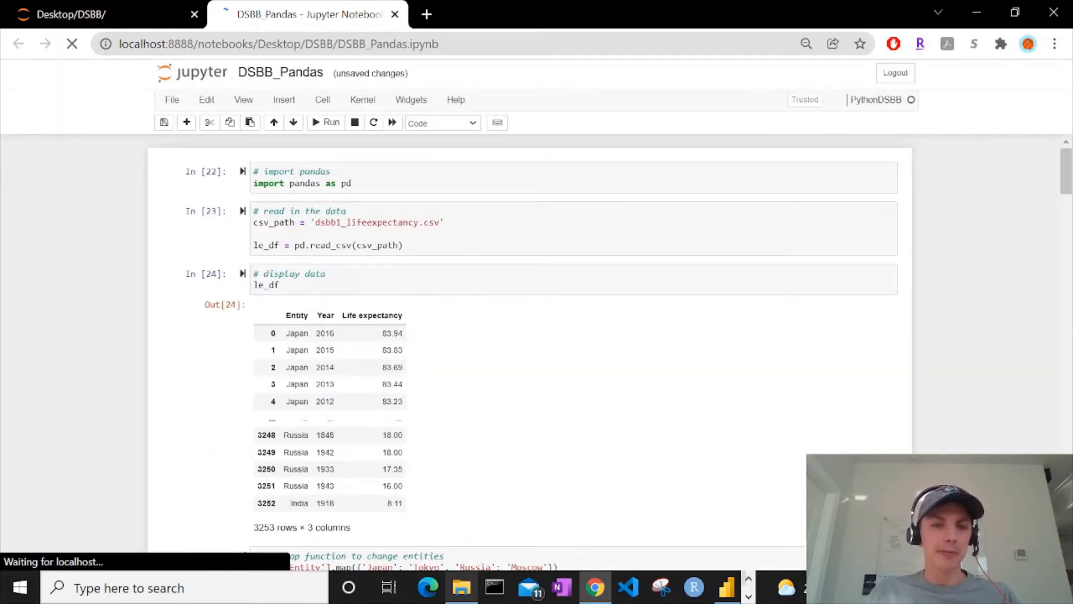
scroll(520, 273, "down", 13)
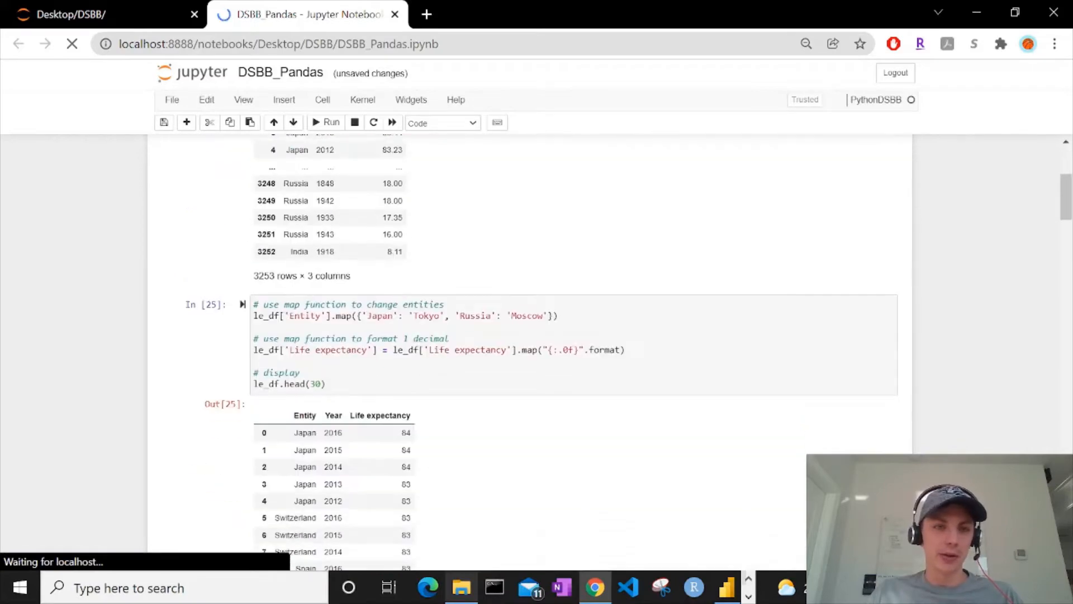
scroll(519, 273, "down", 15)
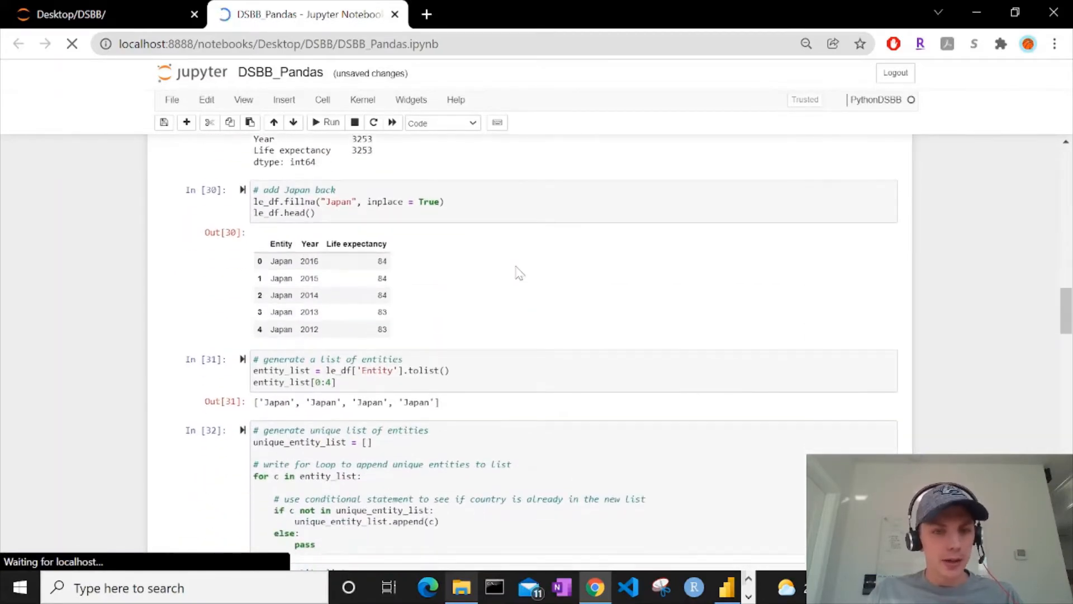
scroll(519, 272, "down", 15)
scroll(519, 273, "down", 4)
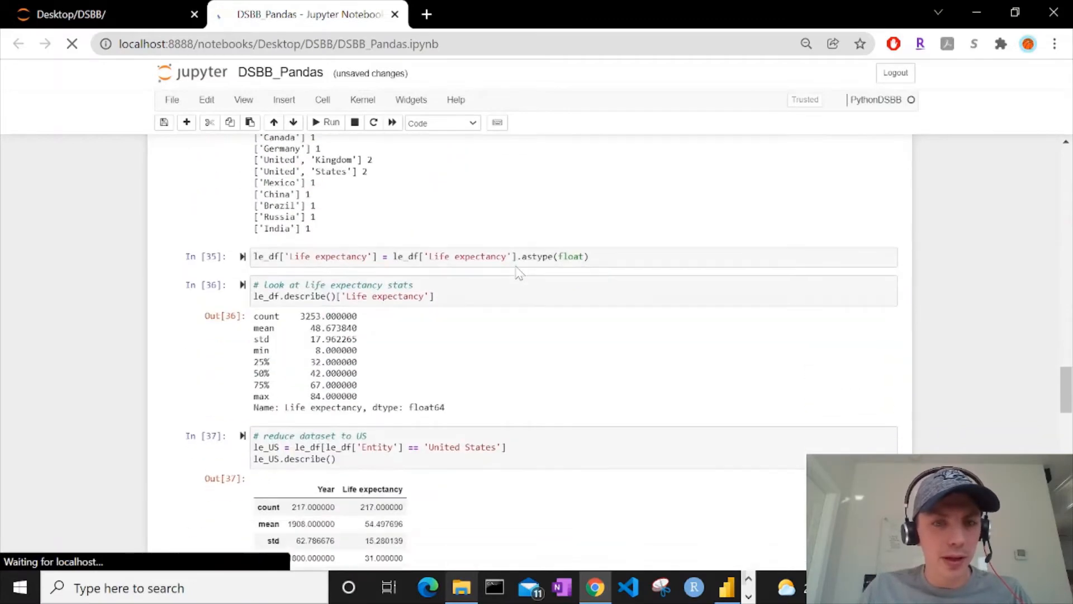
- Examine the describe() cell for Life expectancy and the astype(float) conversion cell above it
left_click(380, 212)
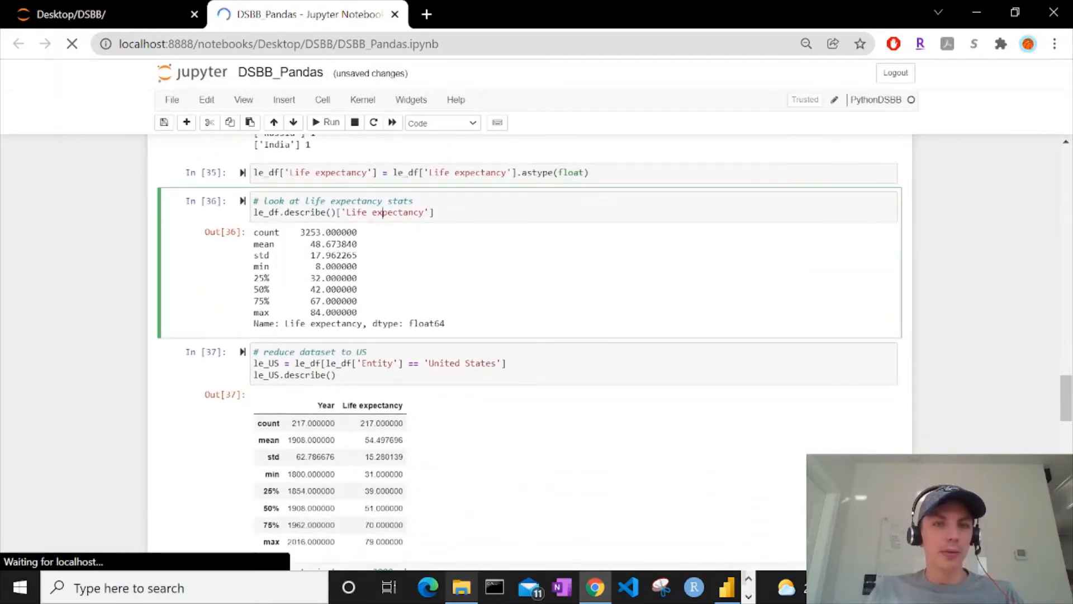
left_click_drag(347, 200, 274, 201)
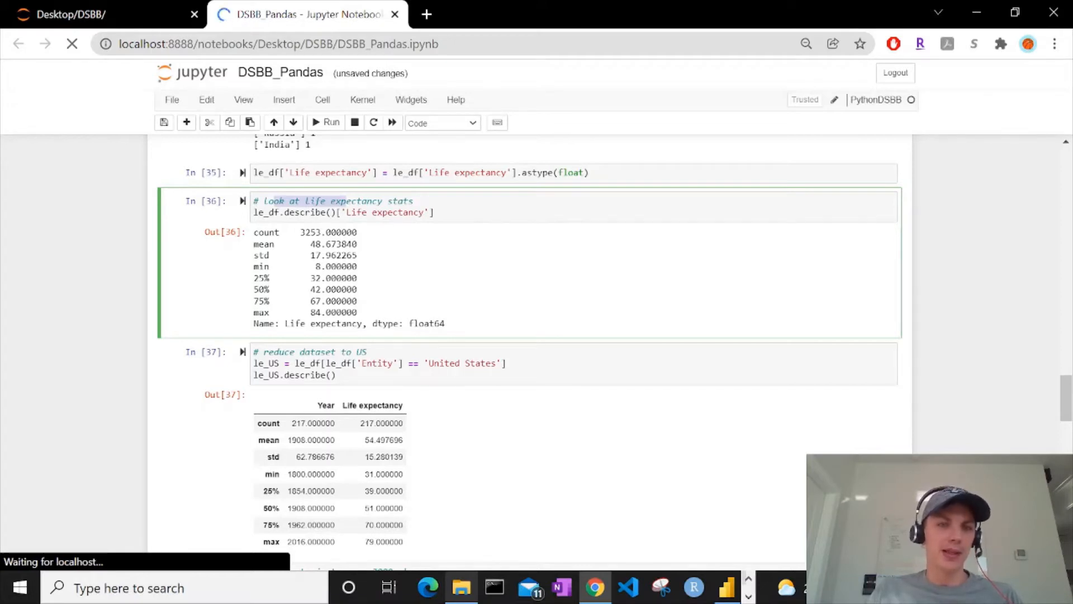
left_click_drag(434, 213, 361, 212)
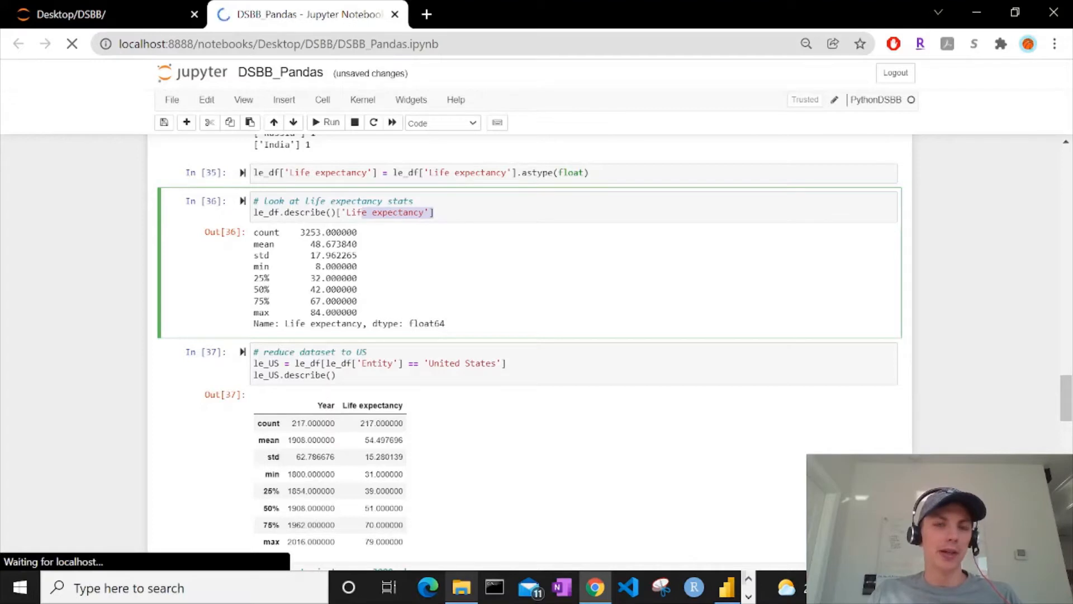
left_click(435, 212)
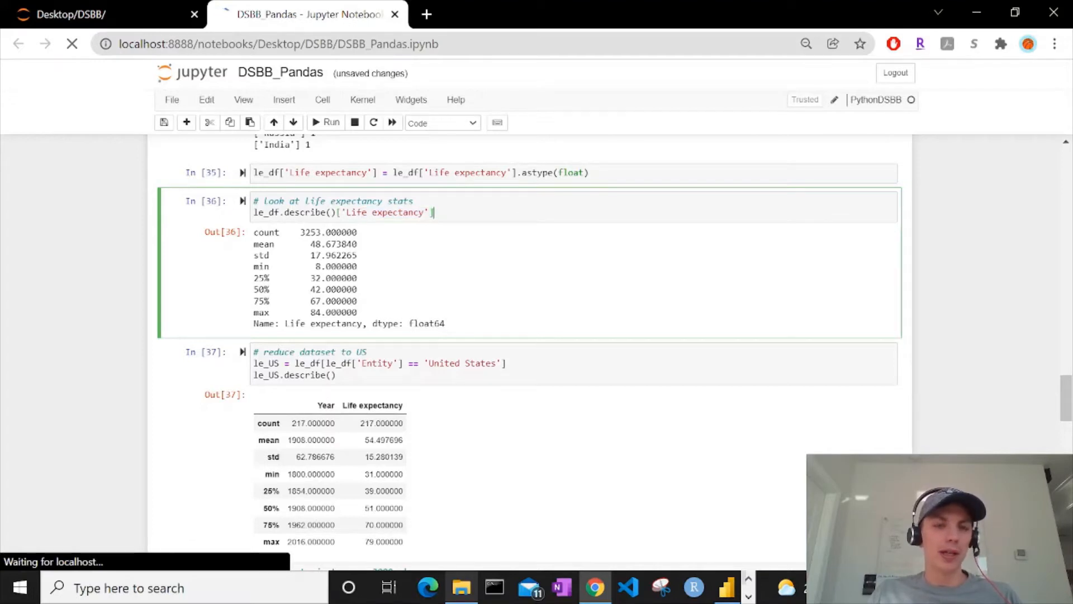
left_click_drag(589, 173, 253, 172)
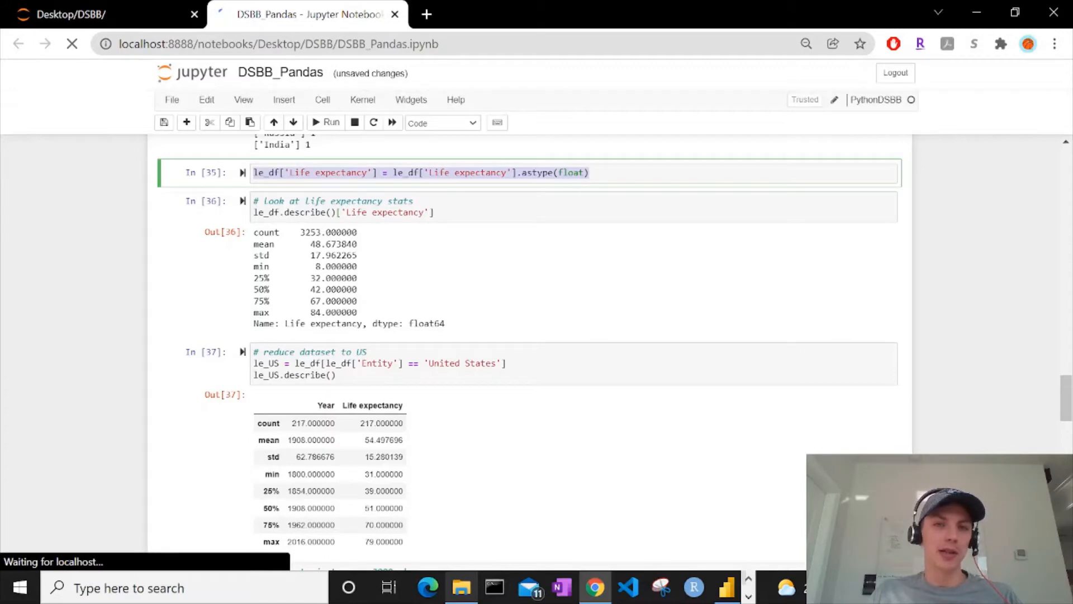
scroll(627, 271, "up", 4)
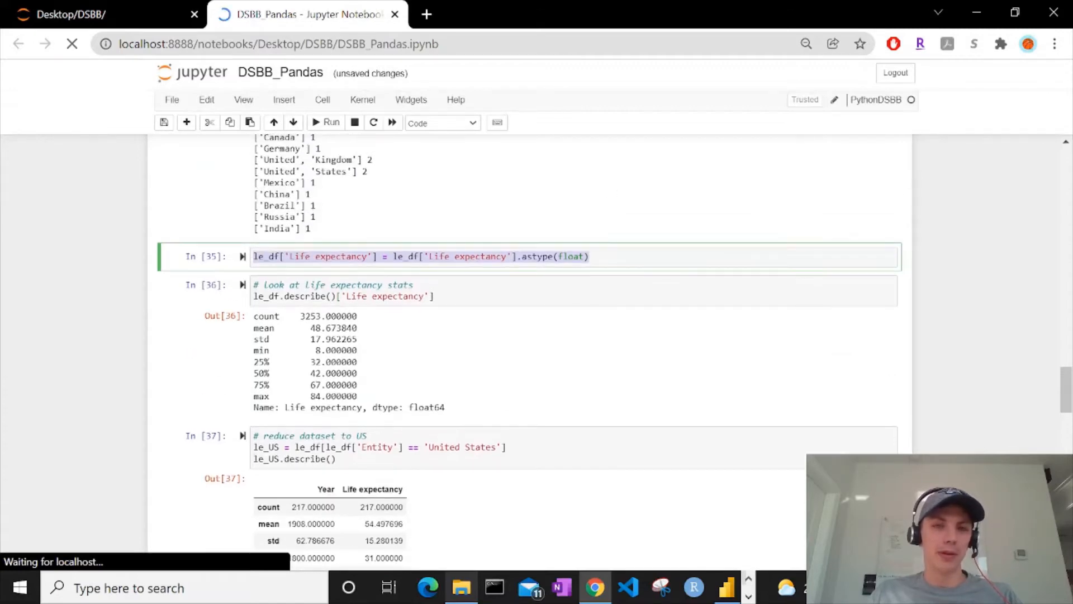
scroll(628, 277, "down", 1)
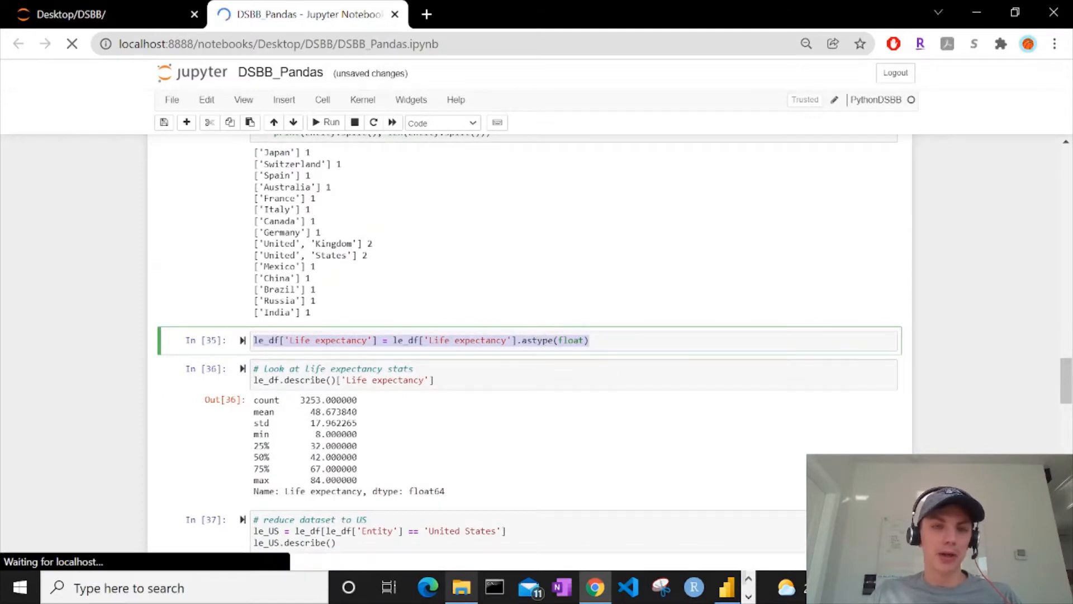
left_click(558, 348)
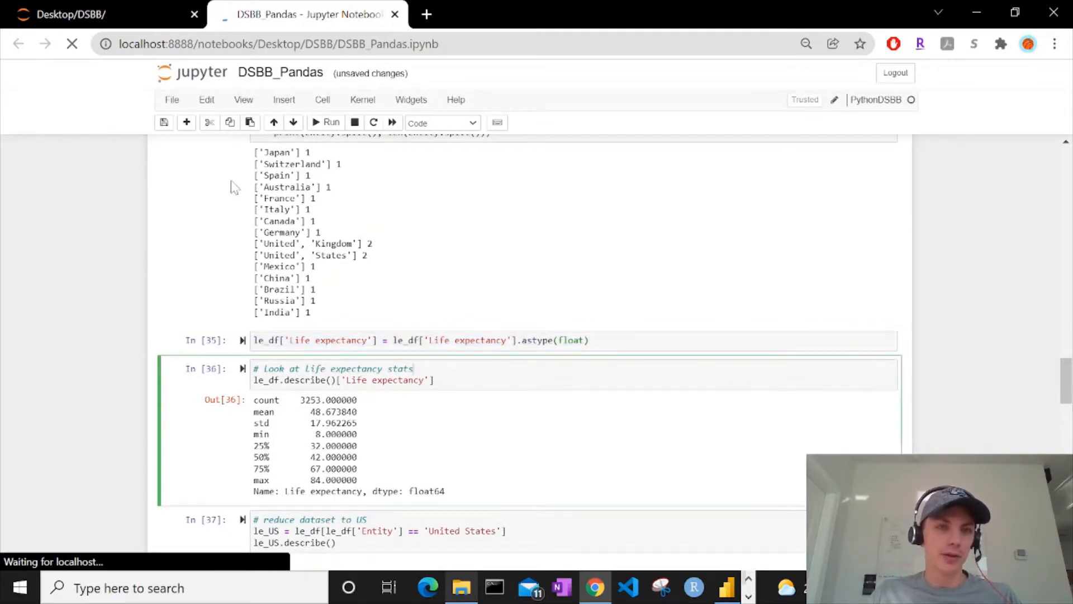
- Check the column types by running le_df.dtypes in a new cell below the word-count loop, and remove that cell
scroll(558, 347, "up", 3)
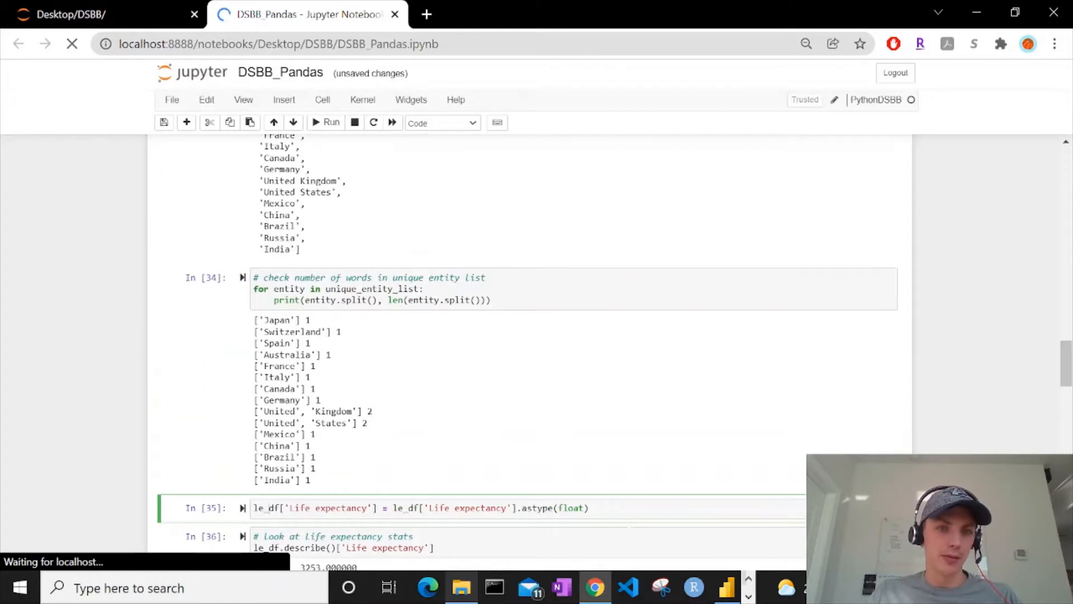
left_click(274, 289)
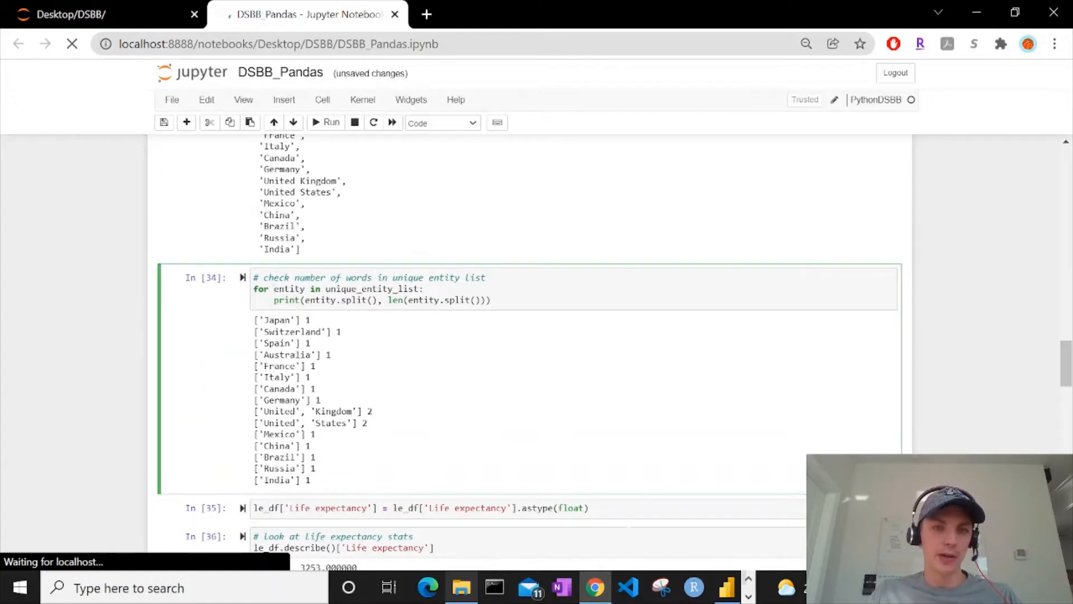
left_click(187, 122)
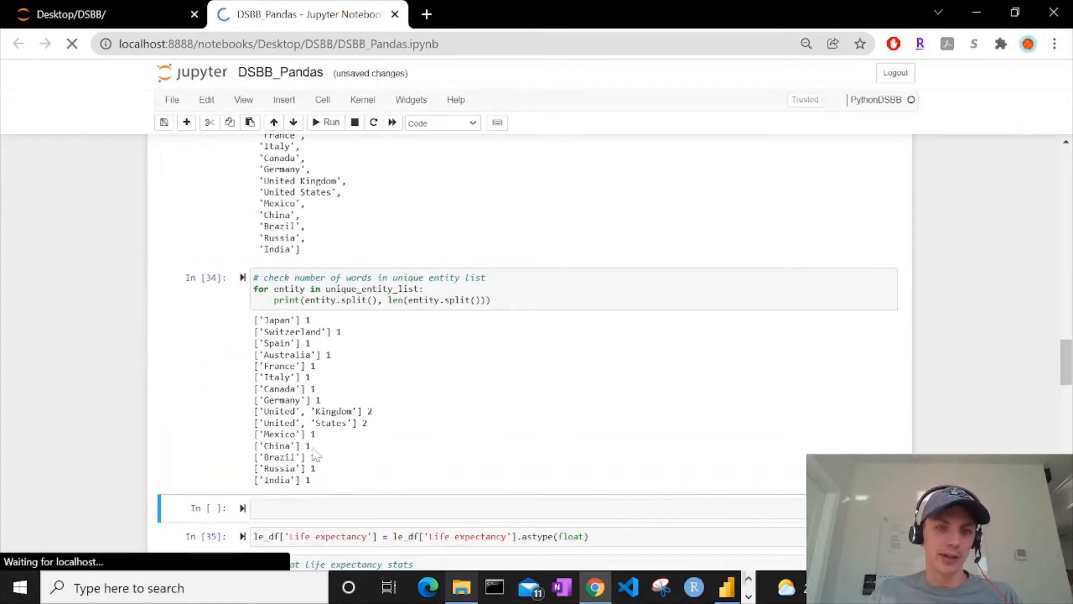
key("Return")
type("le")
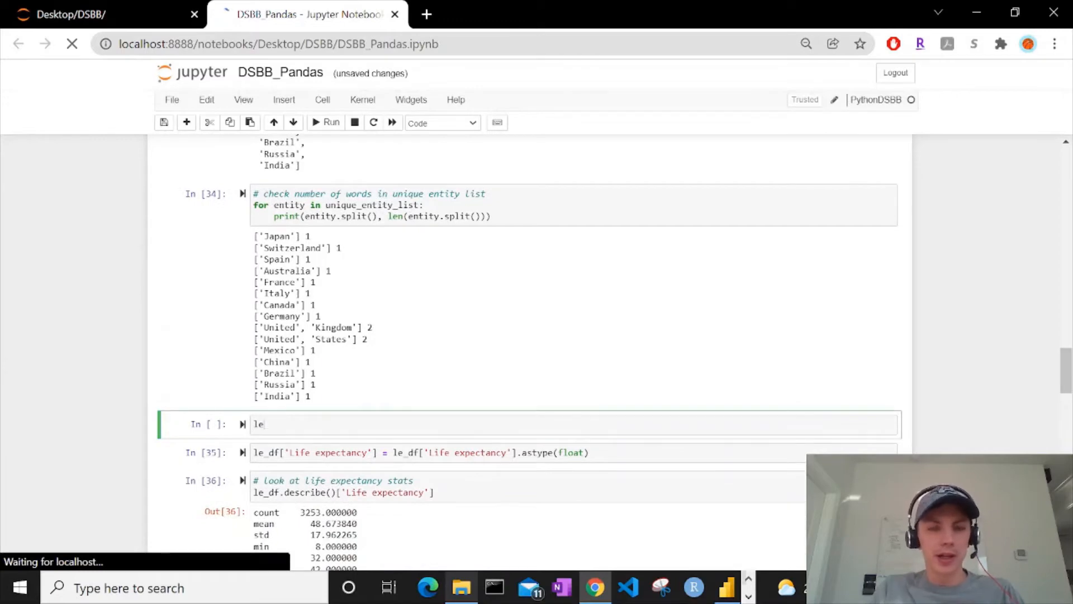
type("_df.dtypes")
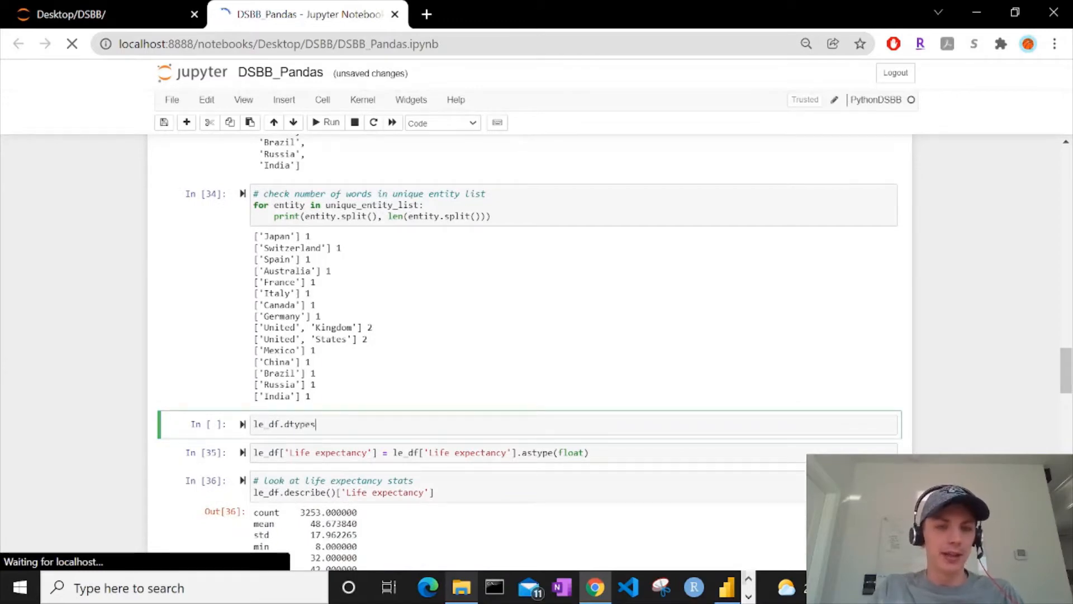
key("ctrl+Return")
scroll(380, 403, "down", 1)
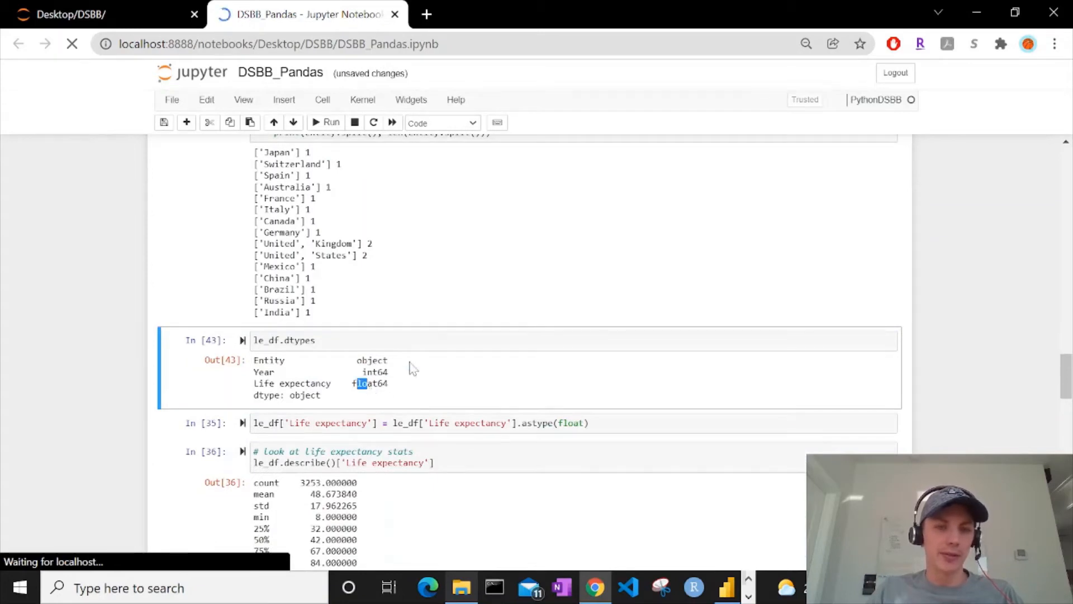
key("Return")
left_click(209, 122)
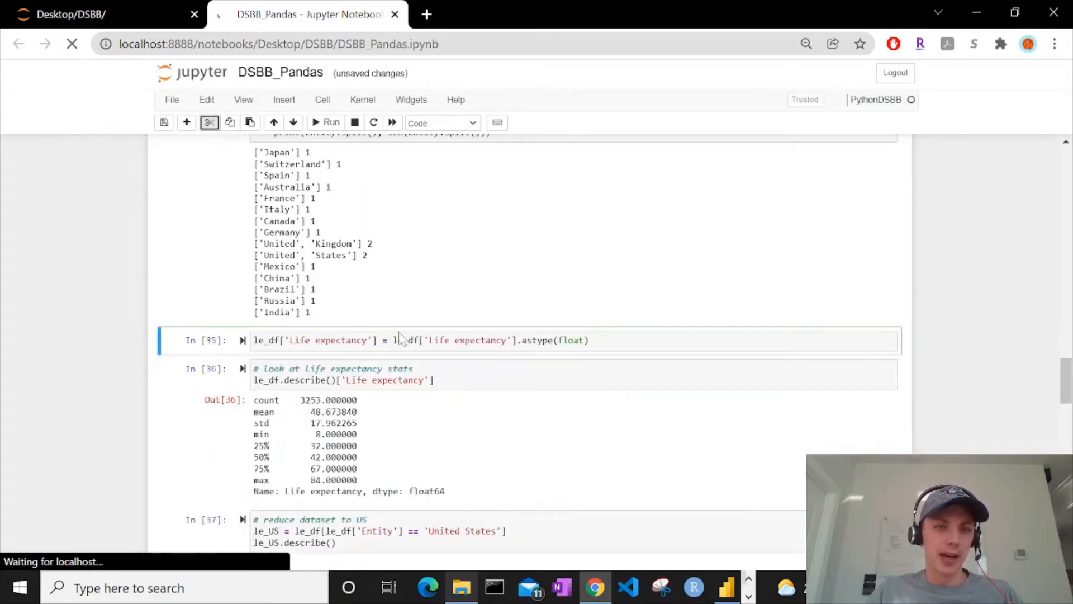
- Replace the astype argument in the Life expectancy conversion with str and restore it to float
scroll(399, 335, "down", 1)
left_click(608, 254)
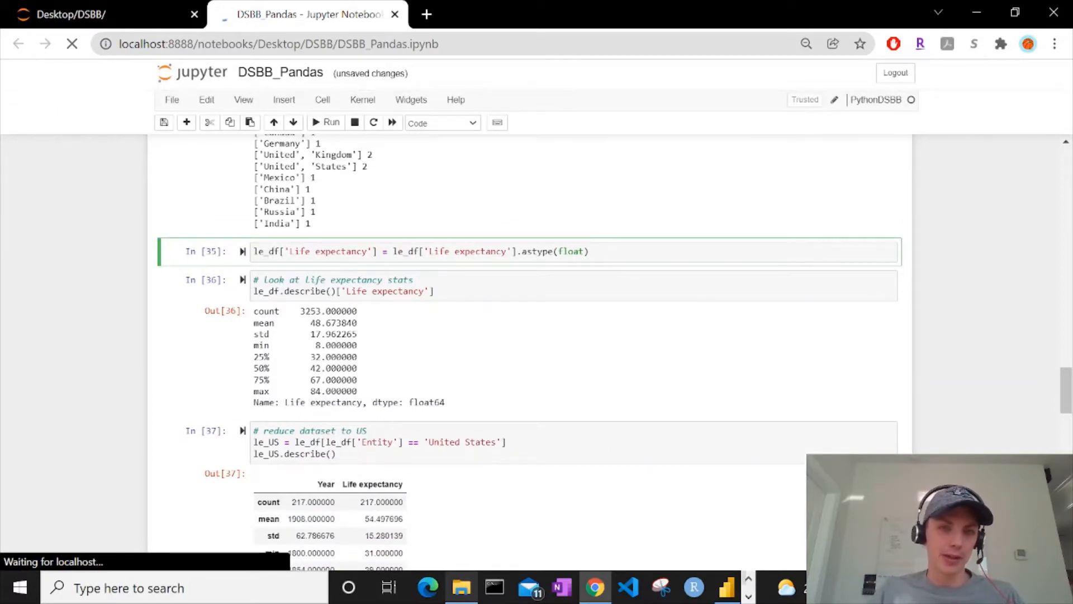
left_click_drag(377, 251, 240, 261)
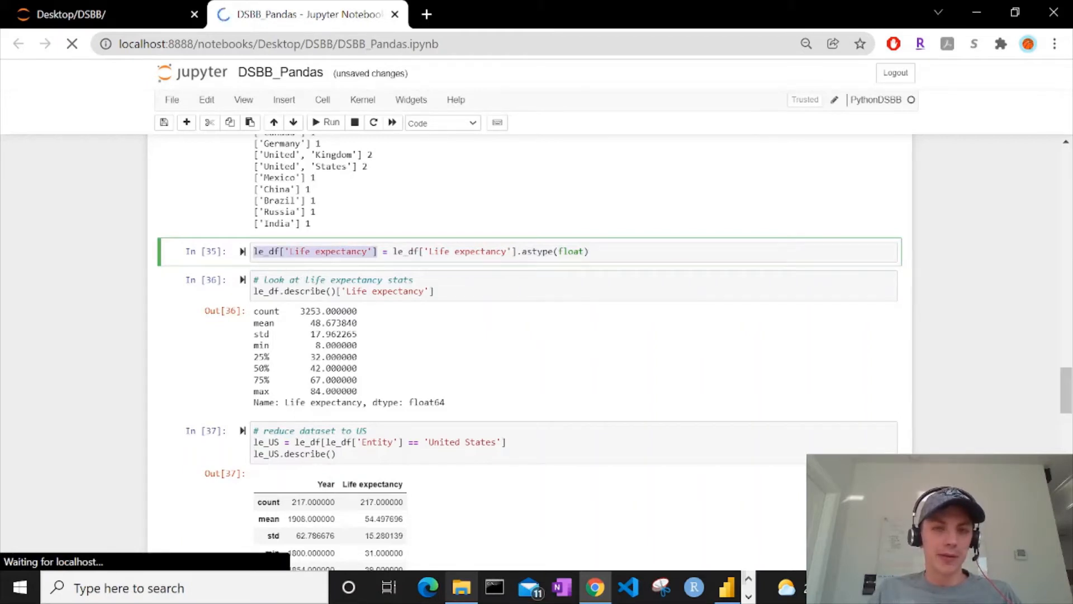
left_click_drag(392, 251, 516, 252)
left_click(522, 252)
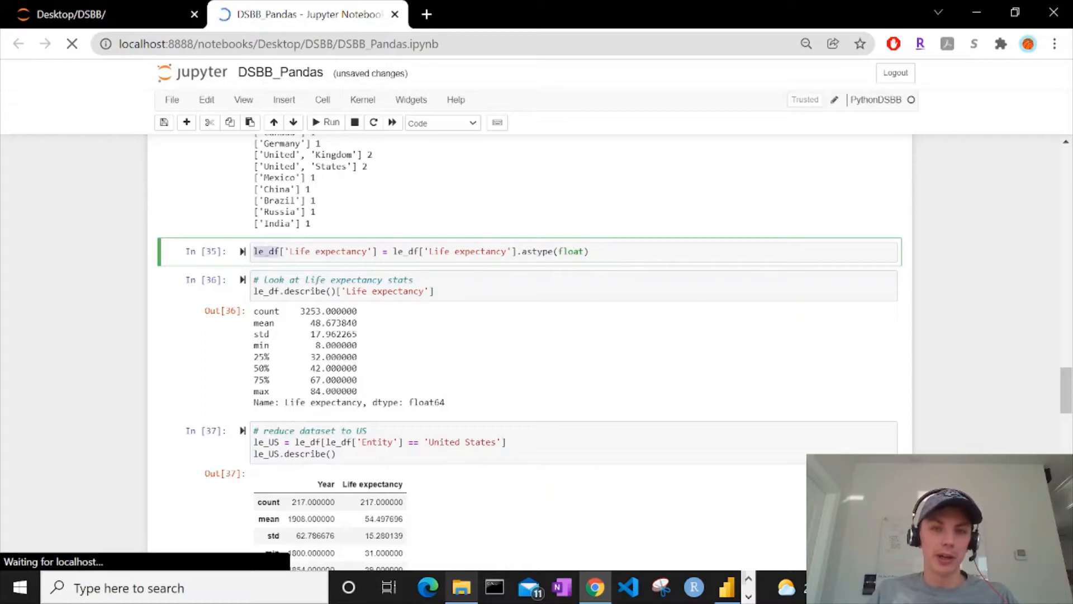
double_click(574, 251)
type("str")
key("BackSpace")
key("BackSpace")
key("BackSpace")
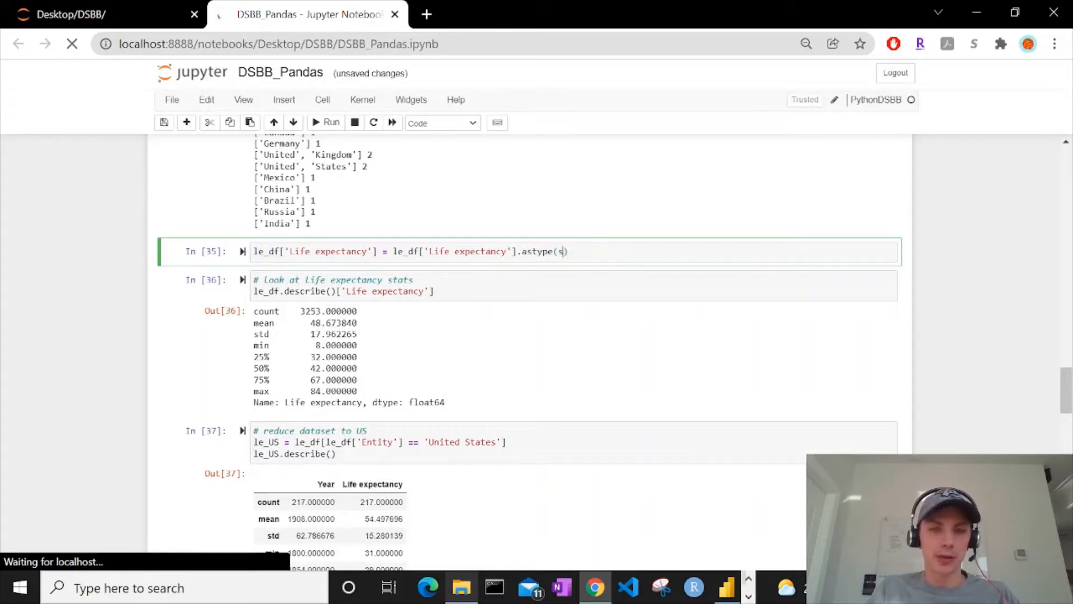
type("float")
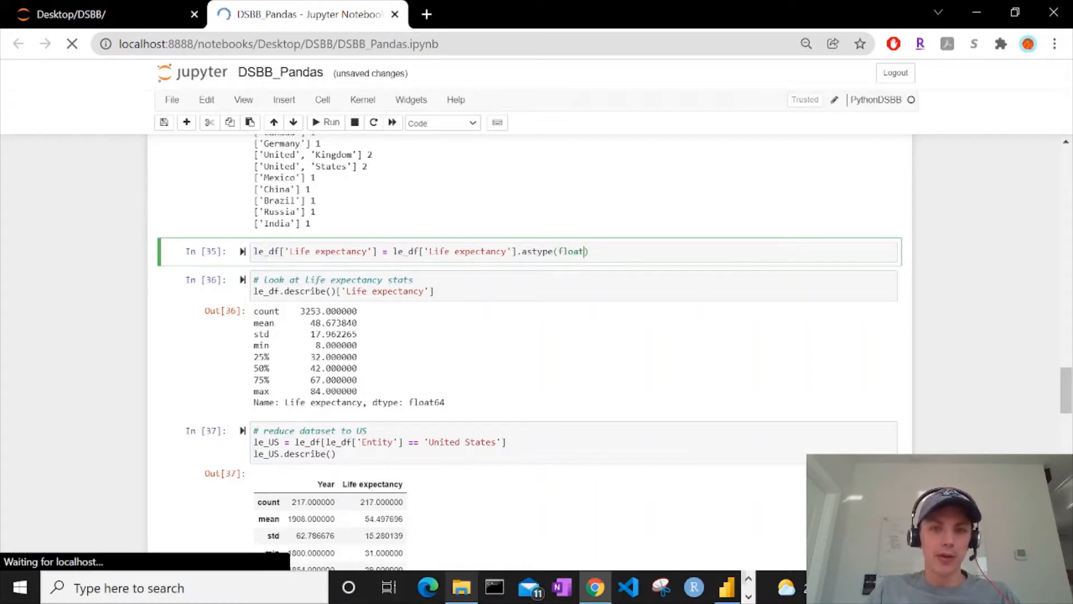
- Examine the life expectancy statistics and the cells filtering by United States, years from 2000, and United States with Italy
left_click(434, 291)
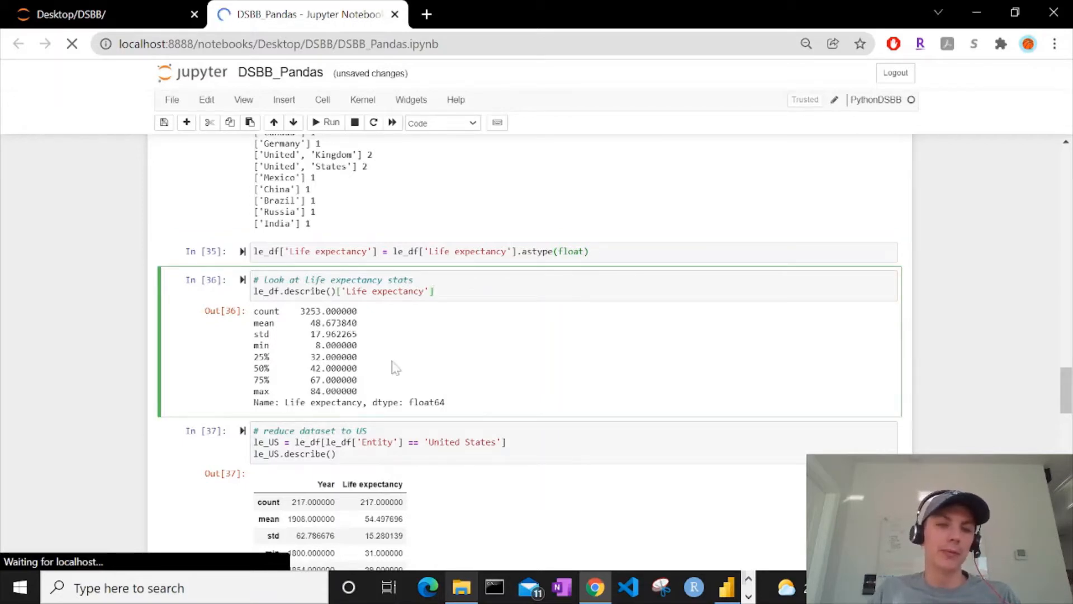
scroll(408, 335, "down", 3)
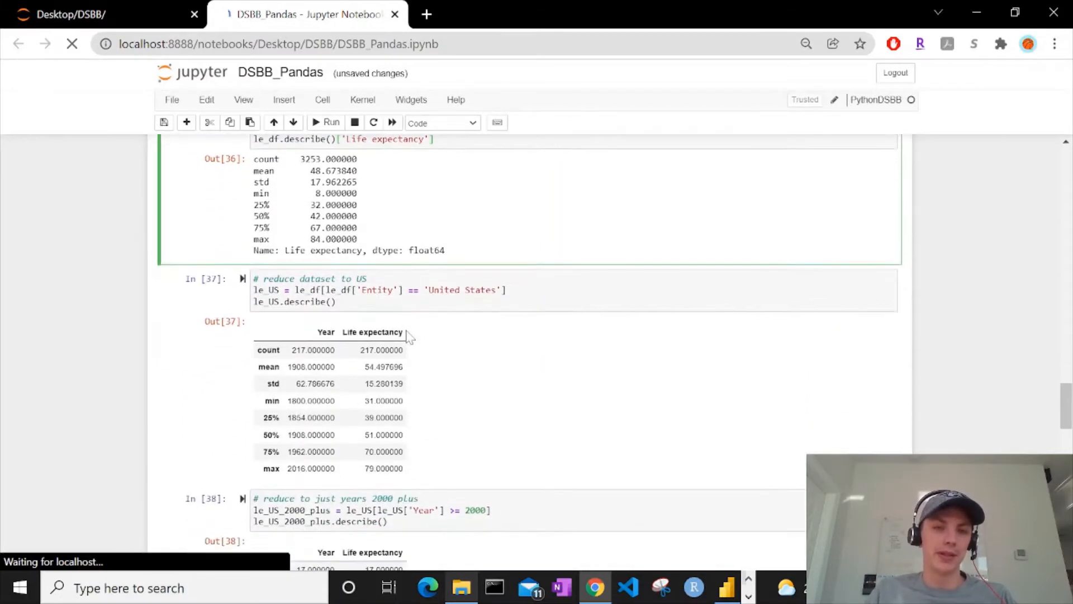
scroll(341, 322, "down", 3)
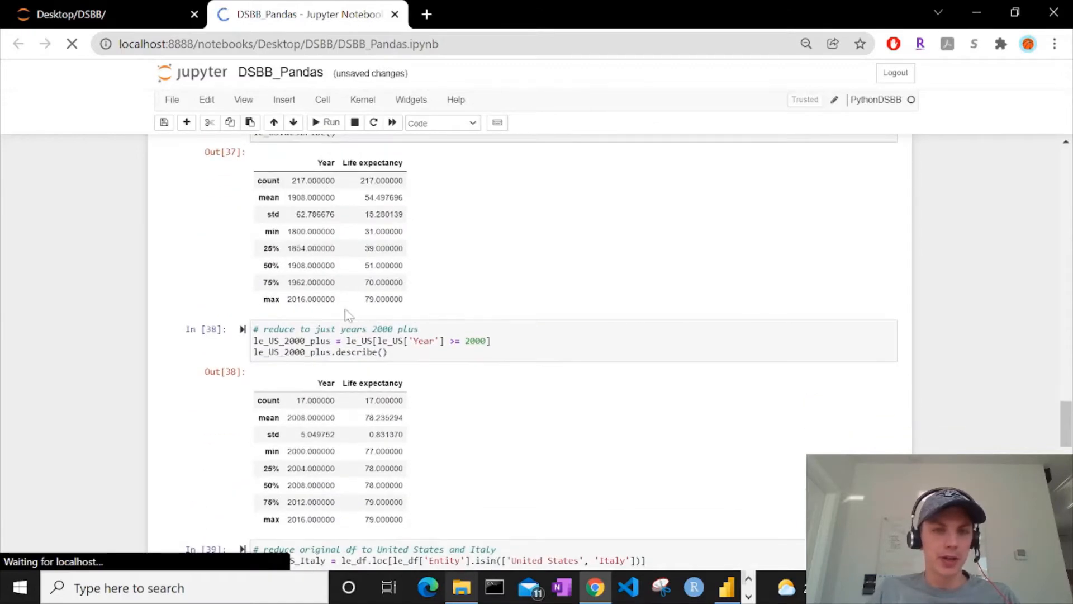
scroll(432, 294, "up", 2)
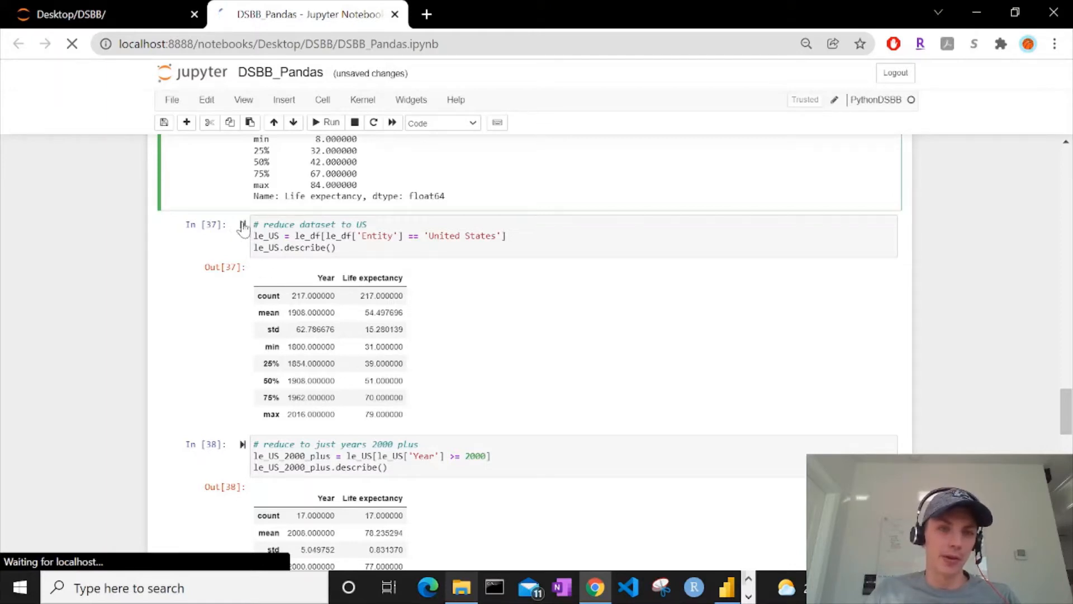
scroll(244, 226, "down", 4)
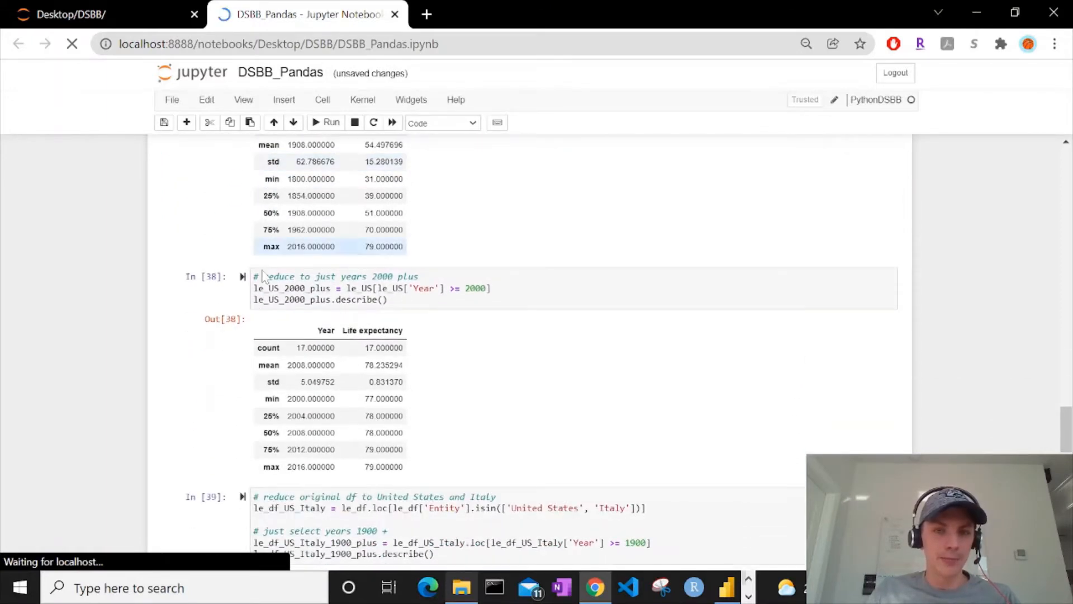
scroll(246, 206, "down", 4)
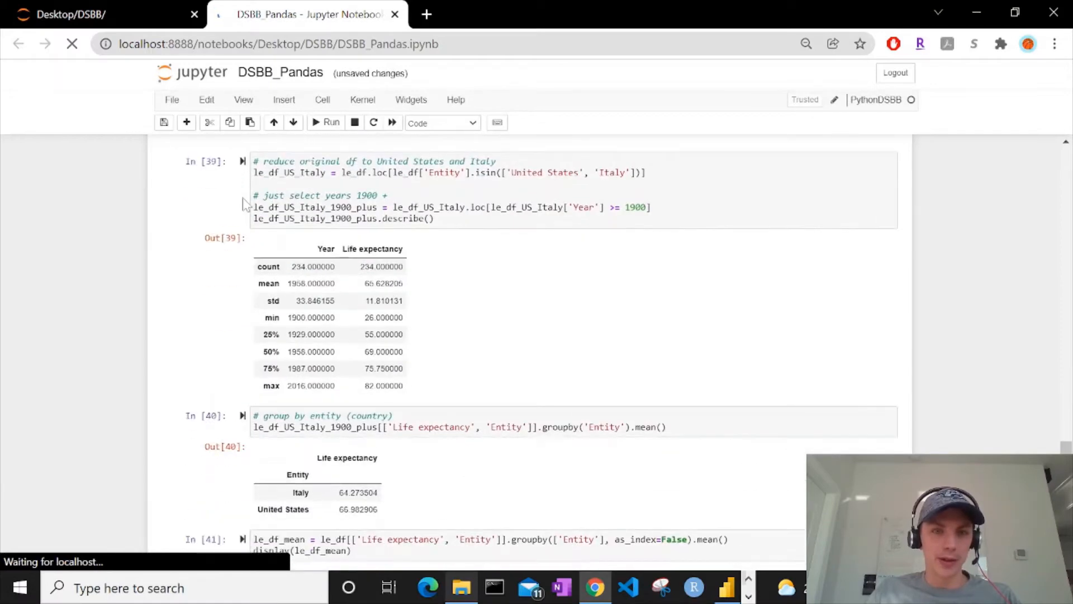
- Examine the United States and Italy statistics, the group-by mean cells, and the life expectancy bar chart
scroll(246, 206, "up", 1)
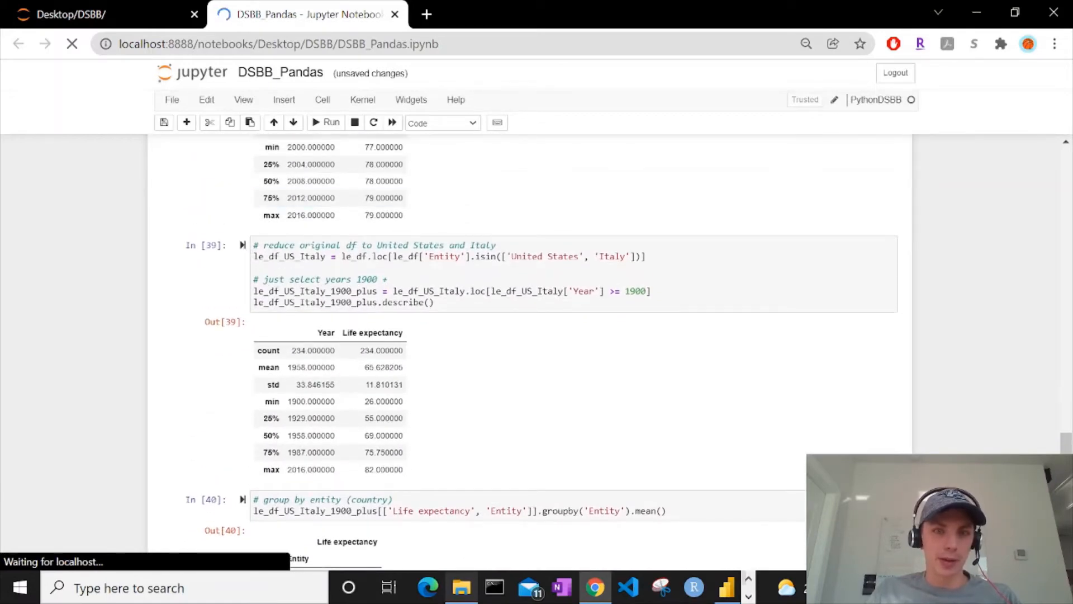
scroll(320, 268, "down", 3)
scroll(319, 268, "down", 3)
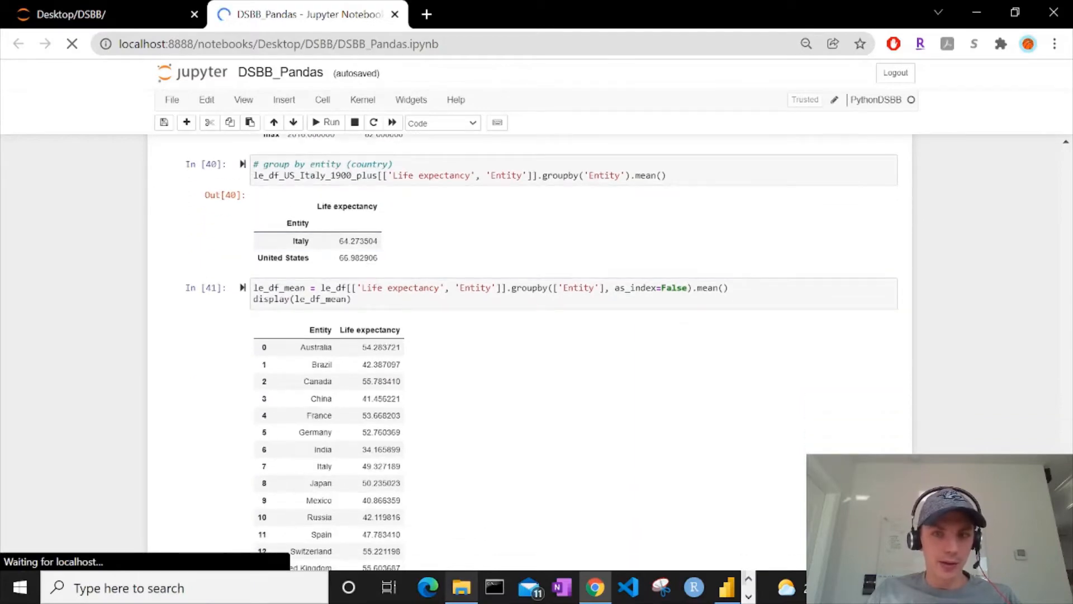
left_click(402, 164)
scroll(373, 215, "down", 1)
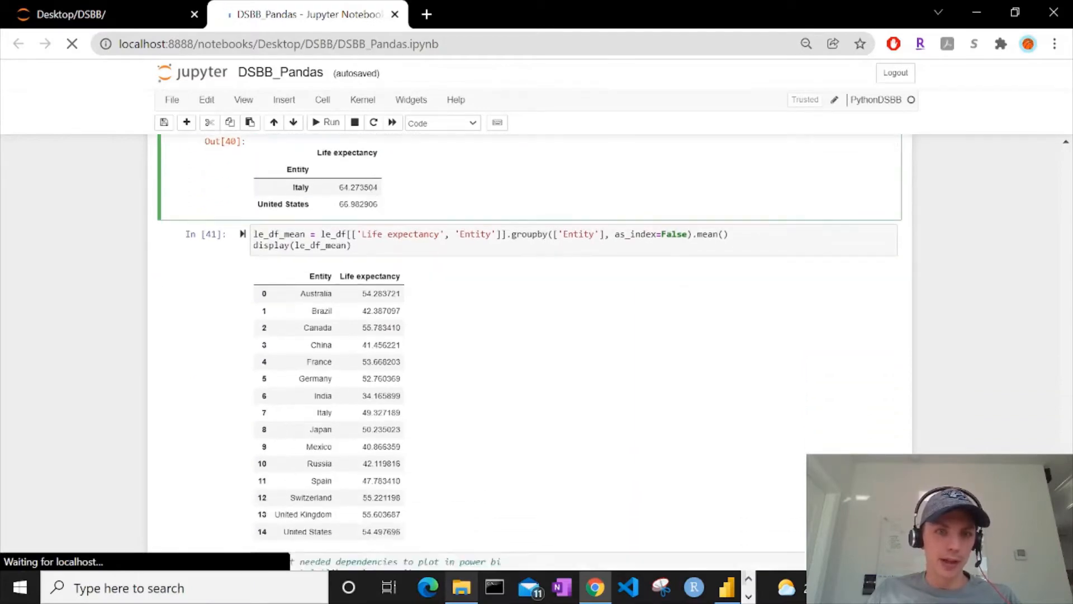
scroll(366, 232, "down", 2)
scroll(364, 235, "up", 3)
scroll(326, 503, "down", 7)
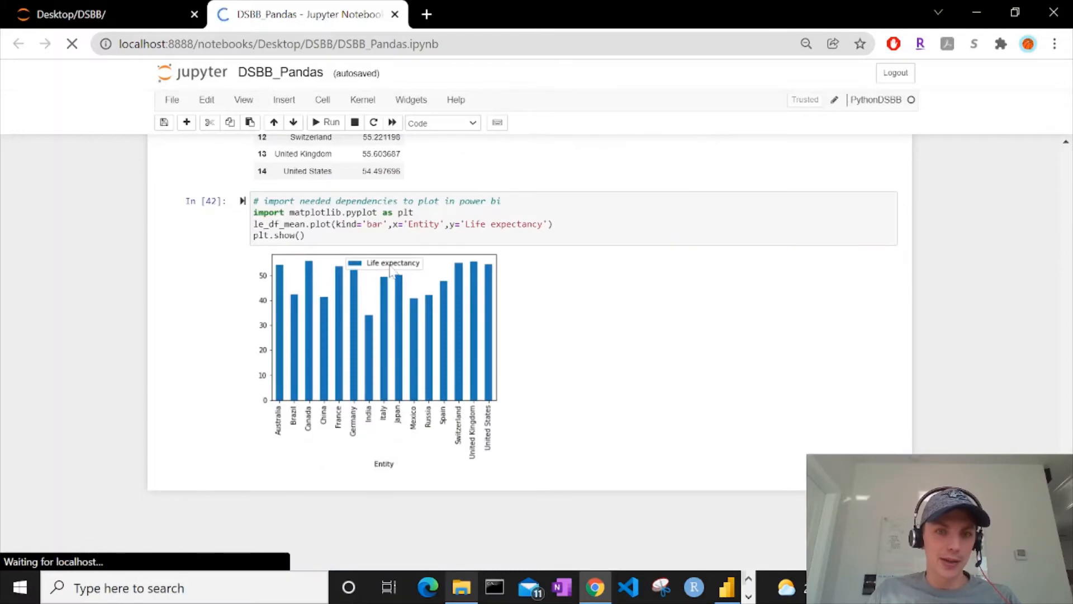
scroll(391, 270, "up", 7)
left_click(352, 304)
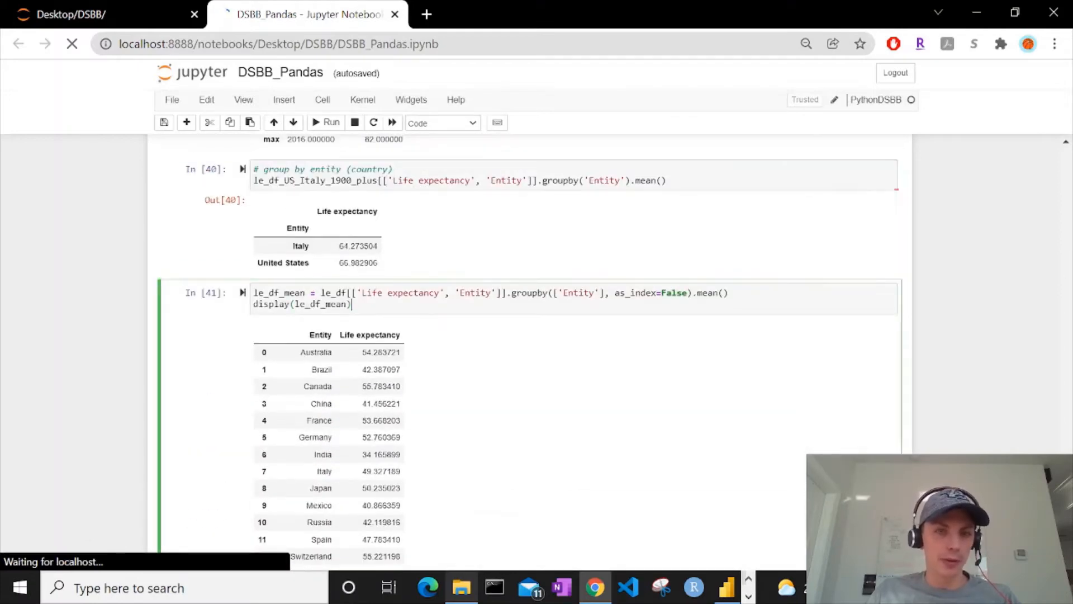
- Insert a new cell below the United States and Italy group-by cell and start an assignment to le_df_mean
left_click(314, 180)
left_click(188, 122)
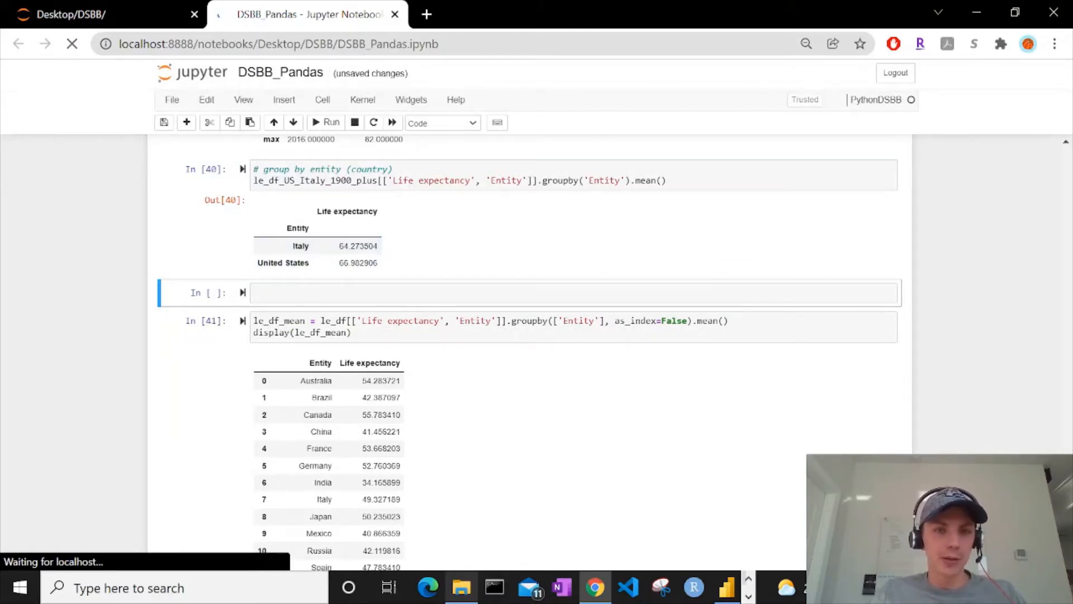
key("Return")
type("le")
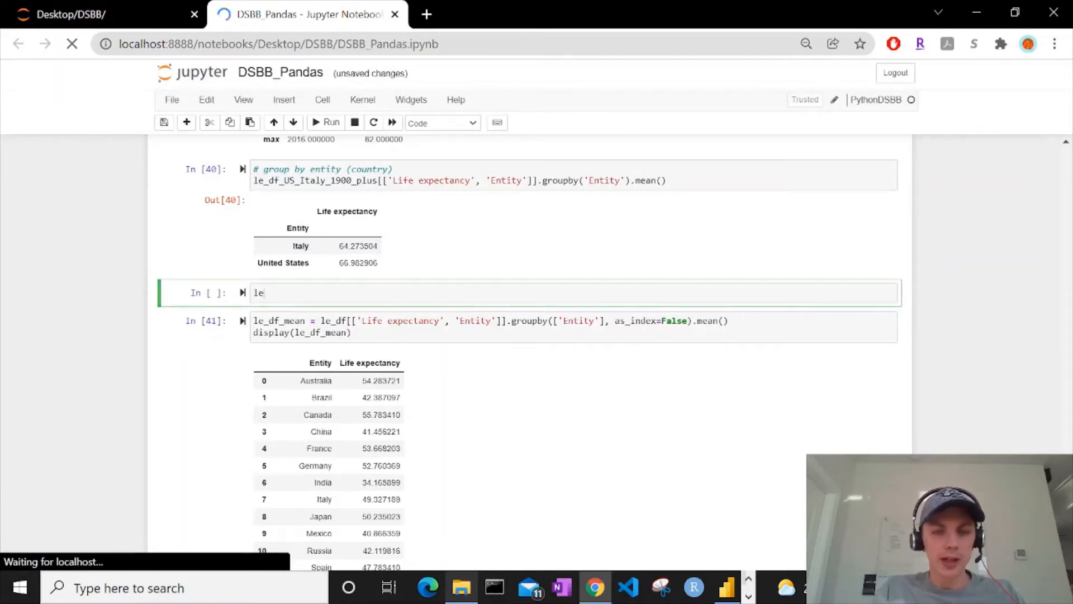
type("_df")
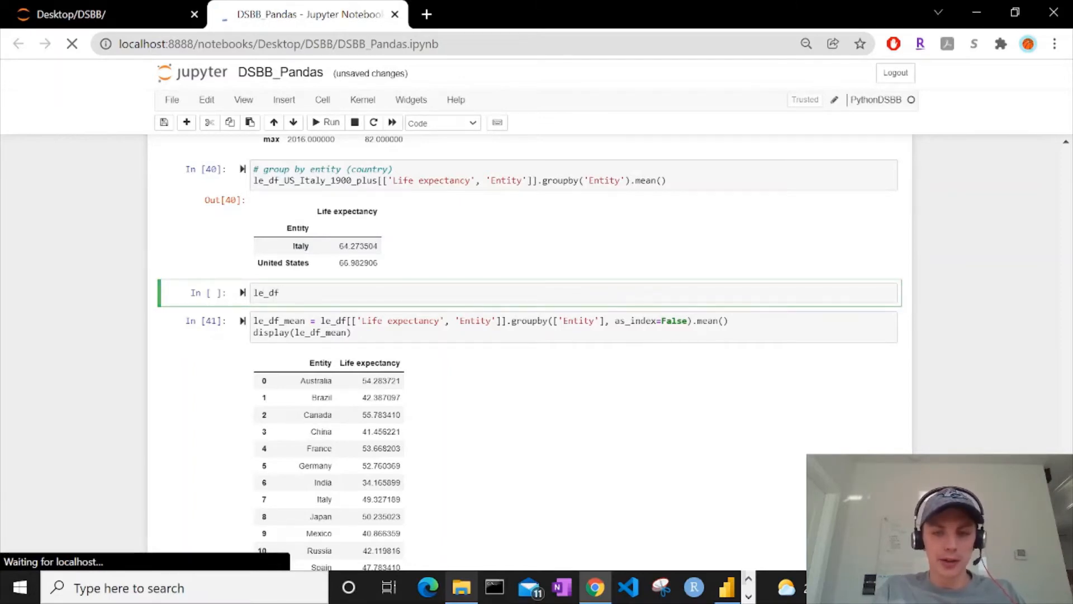
type("_mean =")
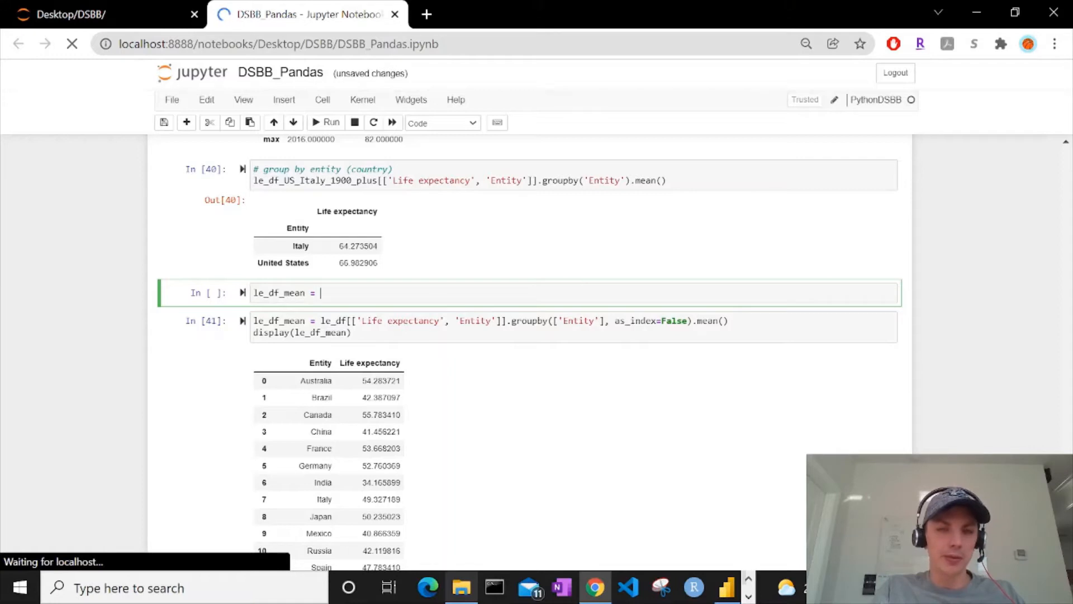
- Complete the assignment with le_df[['Life expectancy', 'Entity']] to select those two columns
scroll(466, 471, "down", 2)
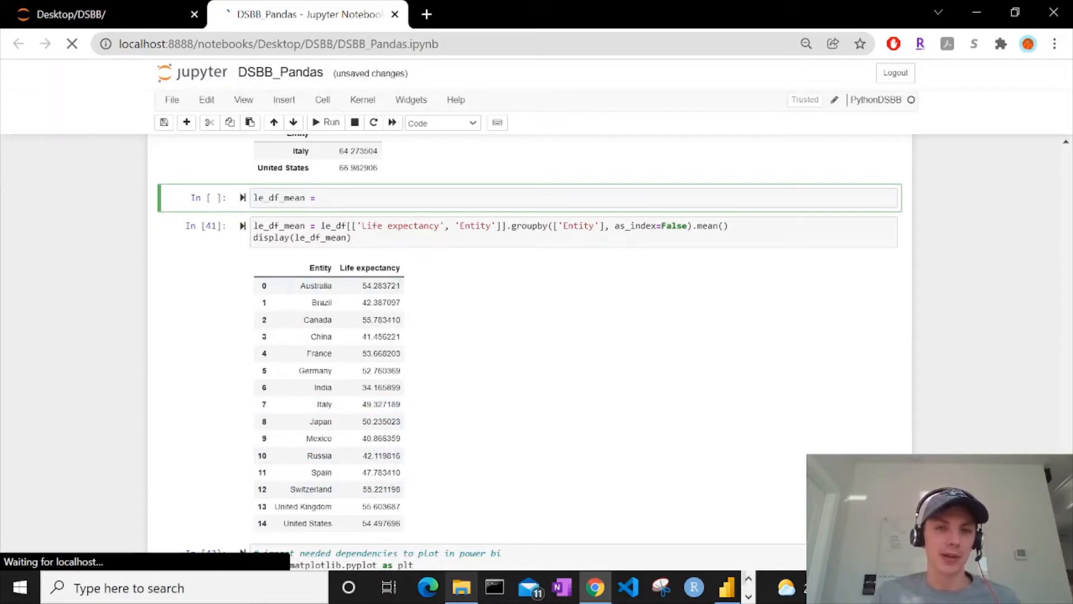
type("le")
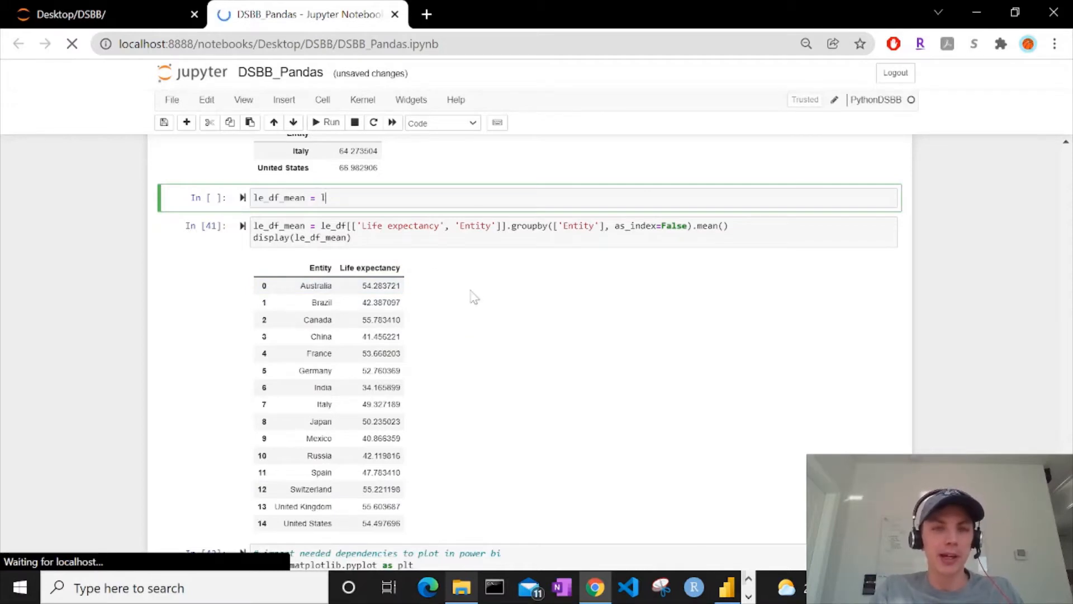
type("_df")
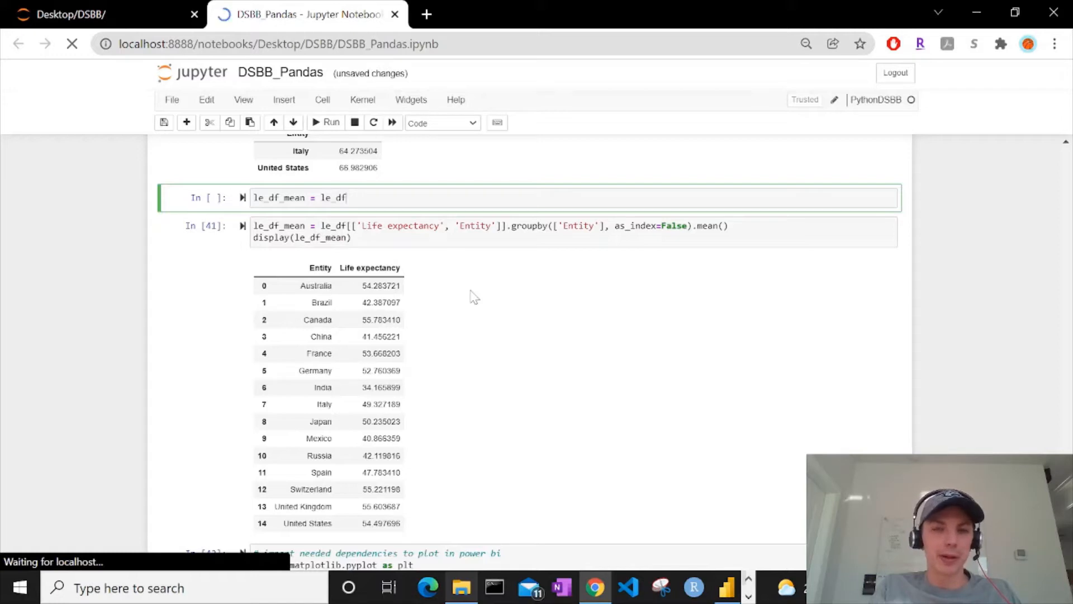
type("[")
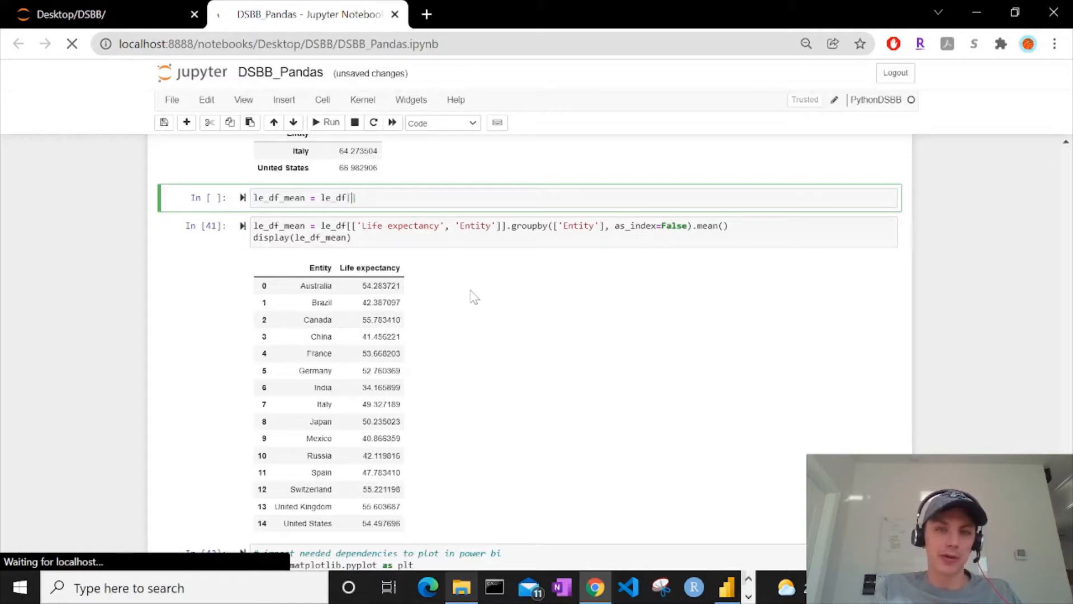
type("[")
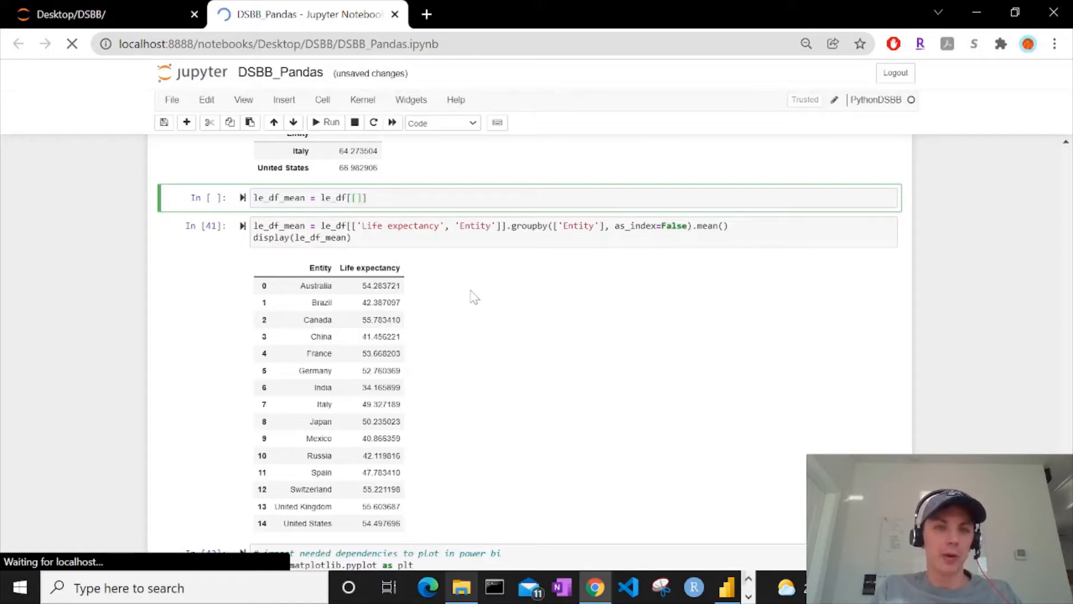
type("'life")
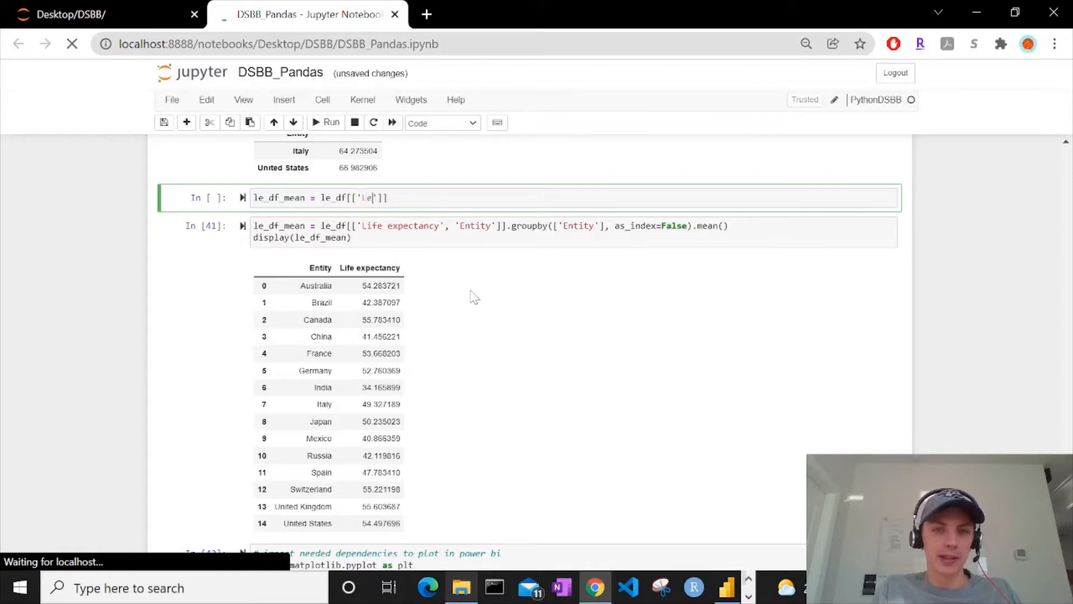
type("pectancy,")
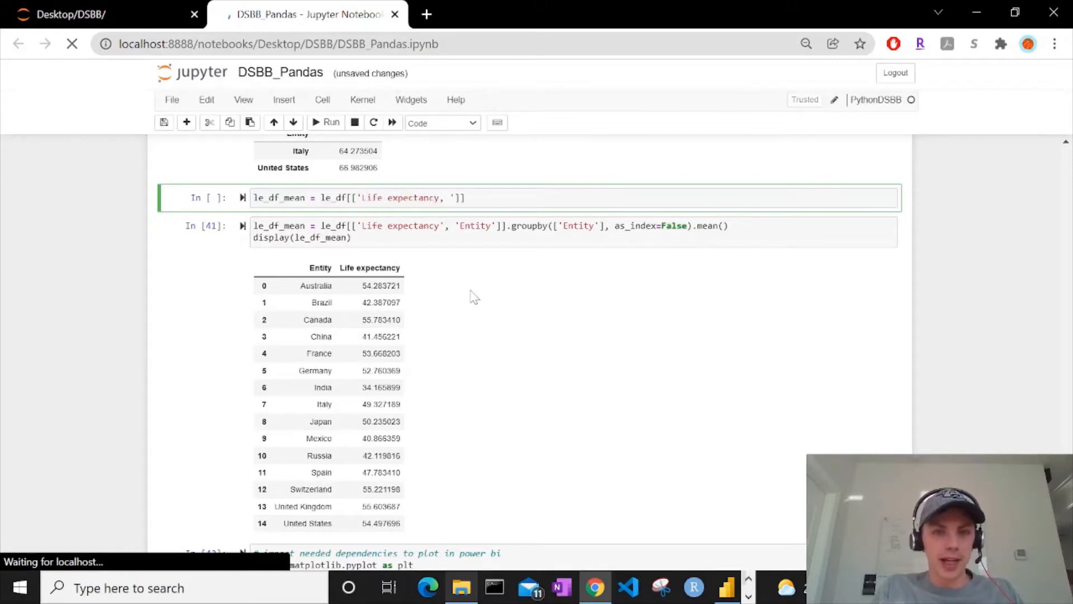
key("BackSpace")
key("BackSpace")
type("',")
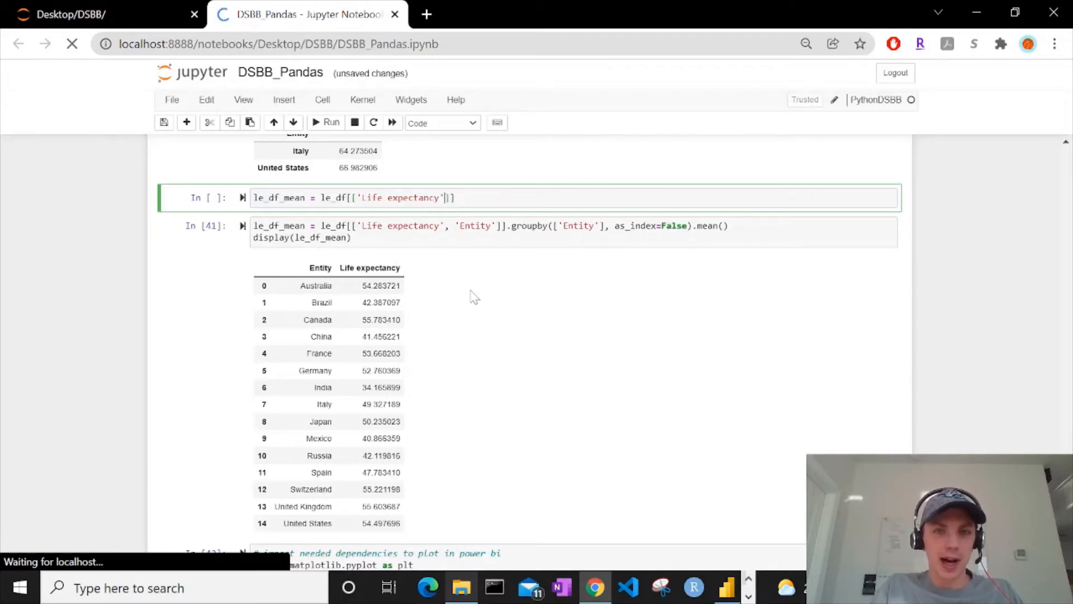
type(" 'Entity")
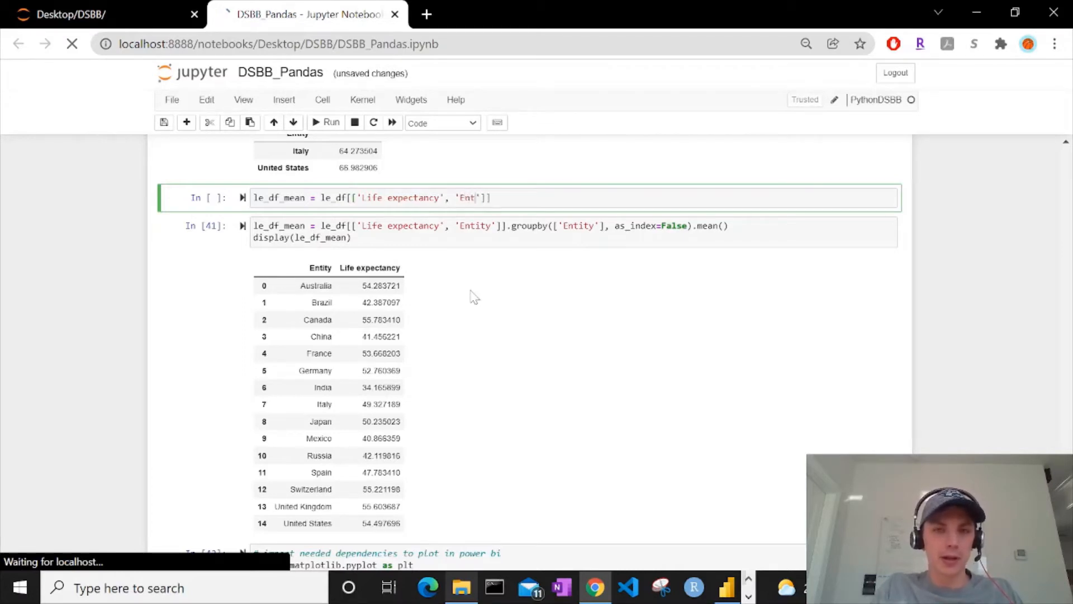
key("End")
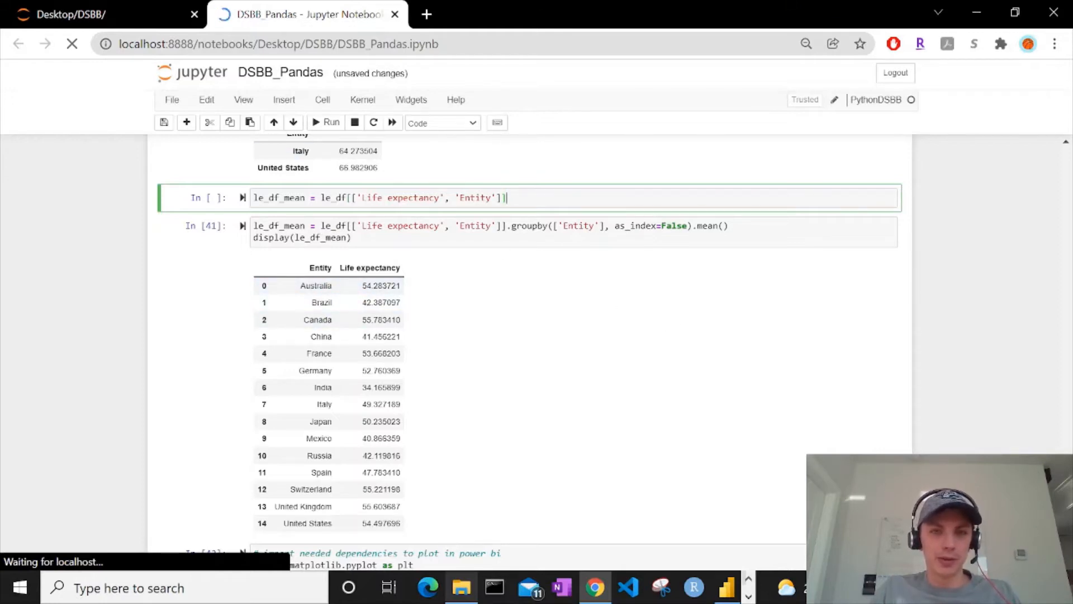
- Append .groupby('Entity') to the column selection, passing the column name as a plain string without list brackets
type(".group")
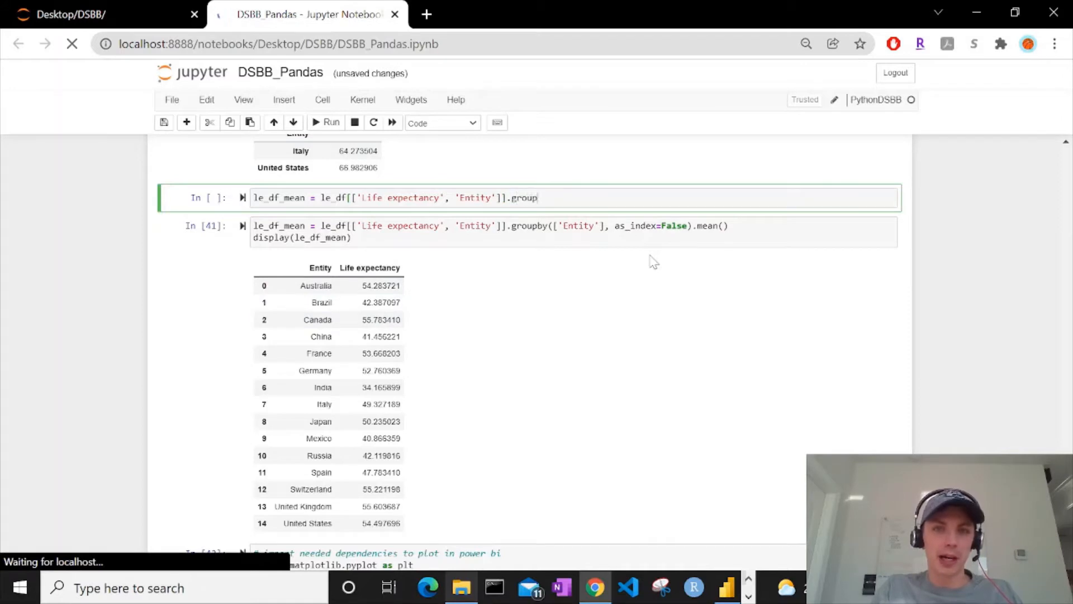
type("by ")
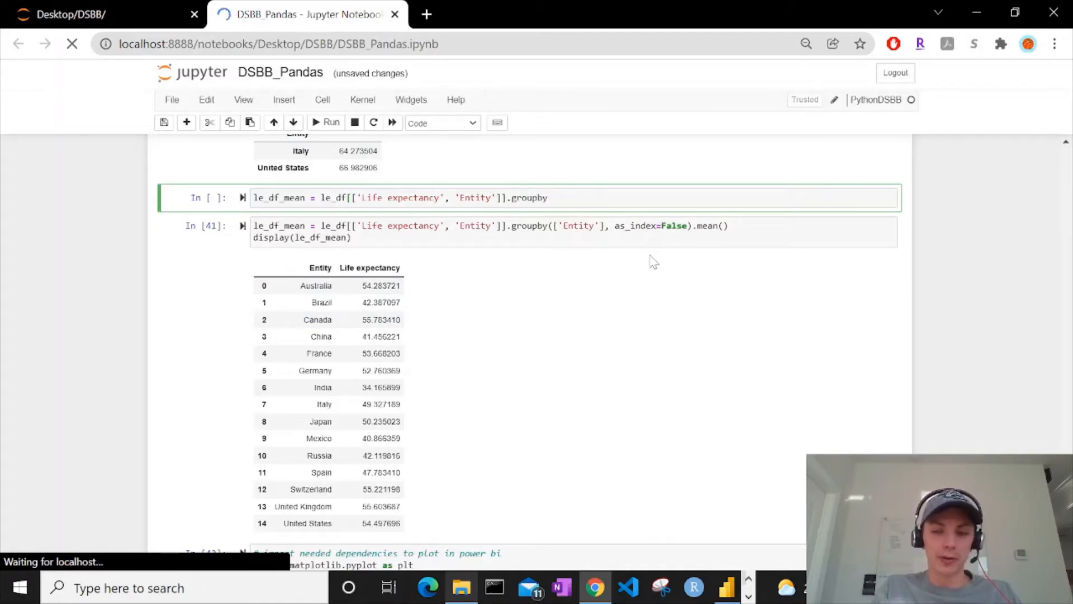
type("(")
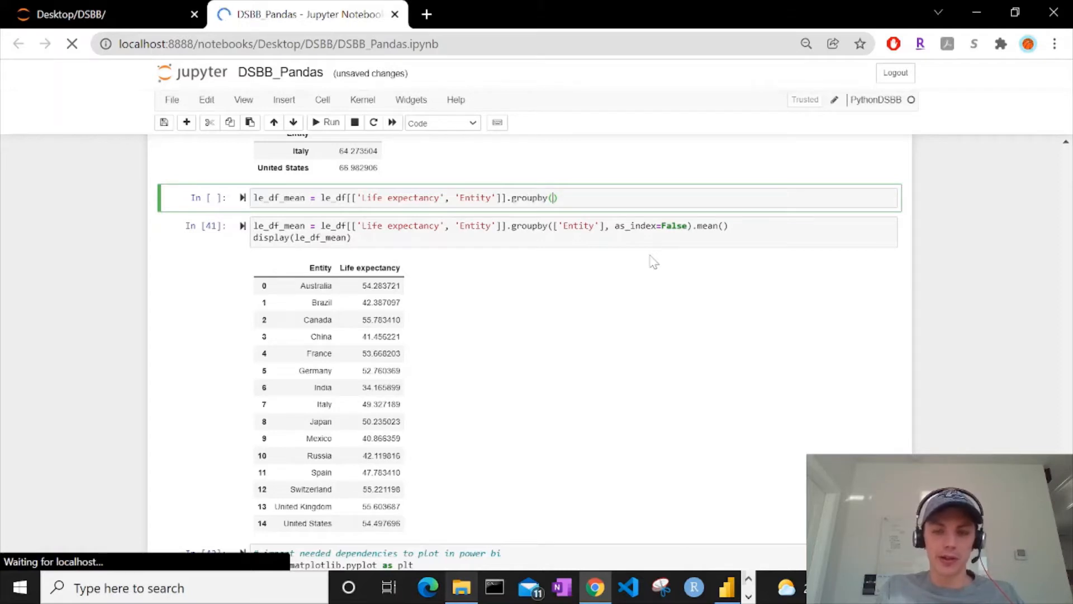
type("['En")
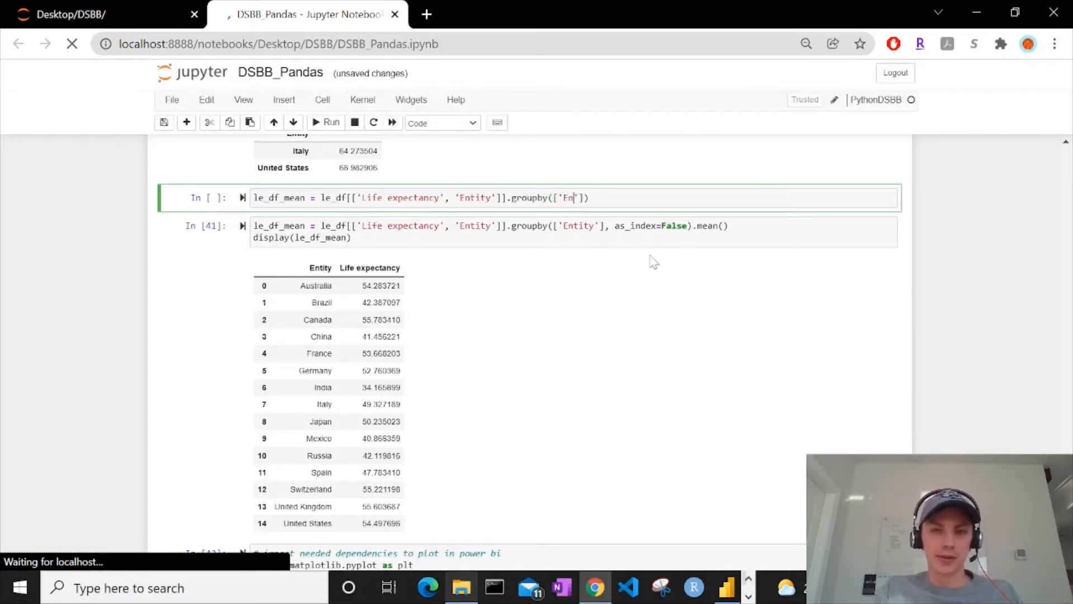
type("tity")
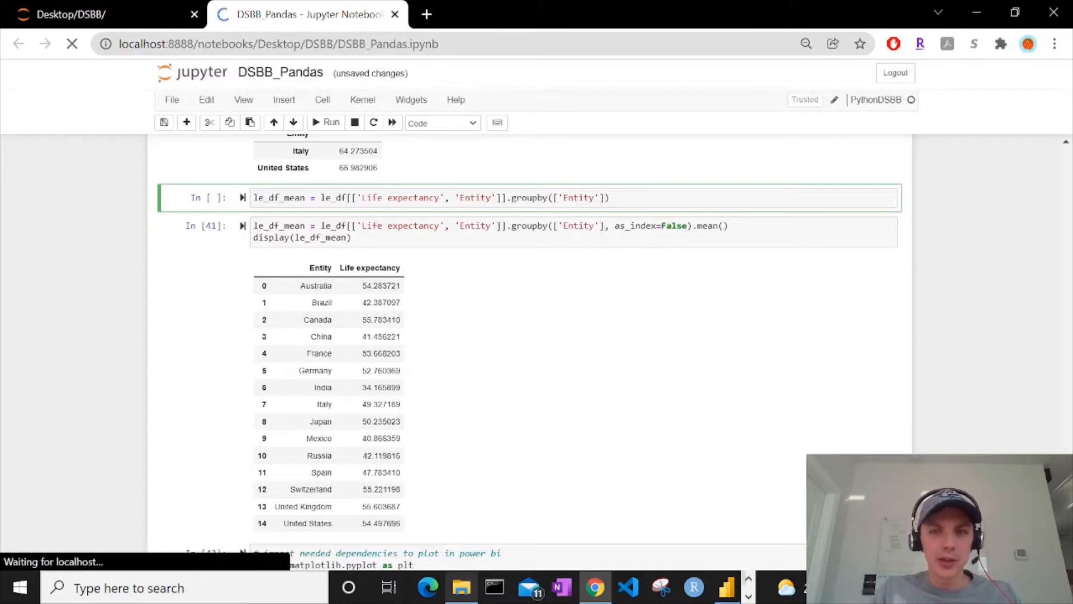
key("Delete")
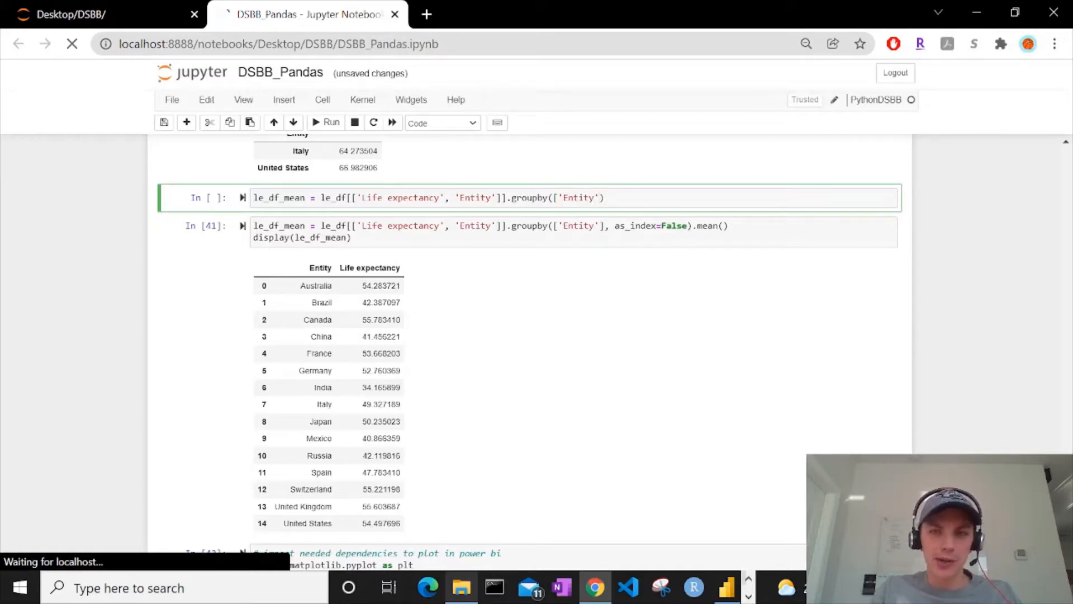
left_click(557, 198)
key("BackSpace")
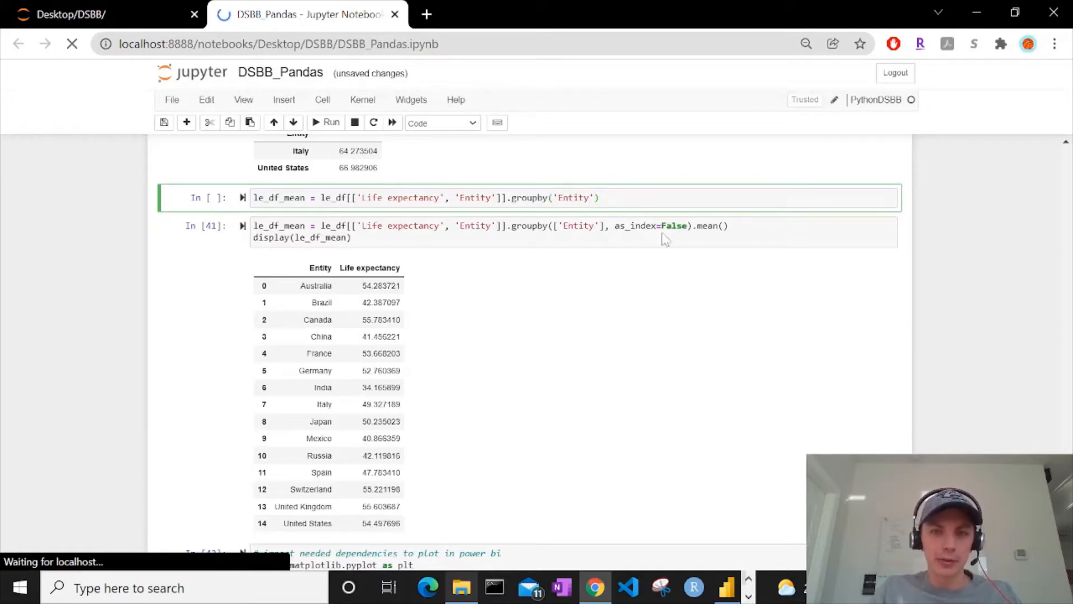
key("End")
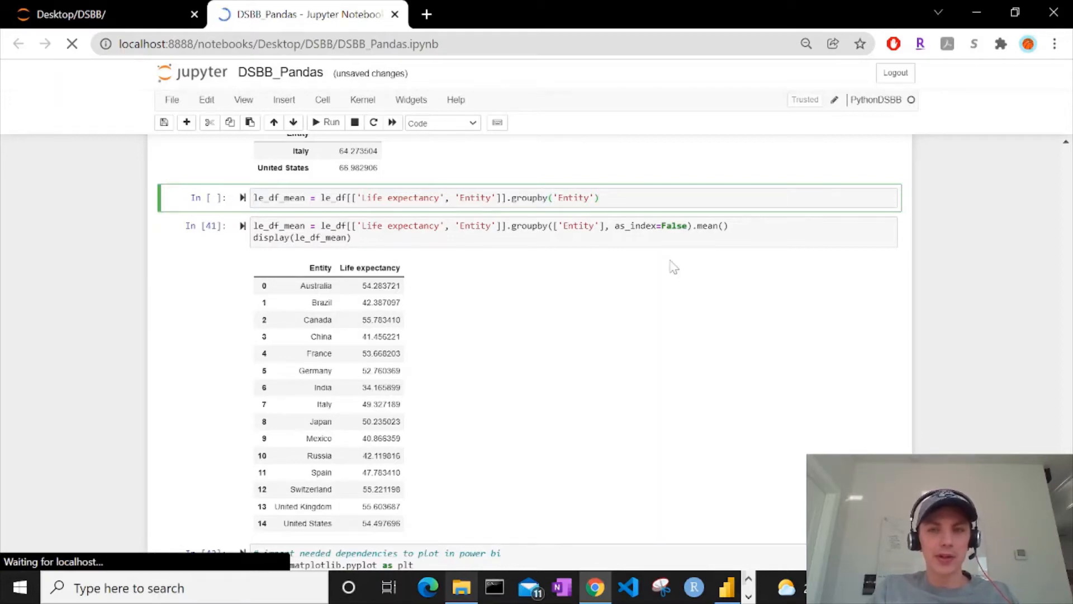
- Append .mean() to the grouped selection and run the cell
type(".")
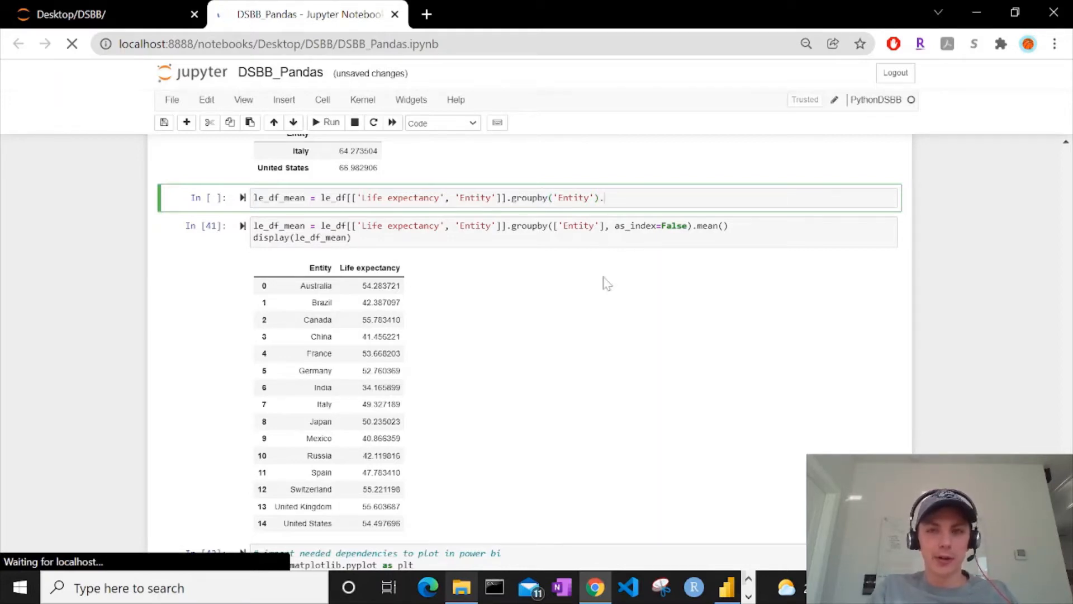
type("mean()")
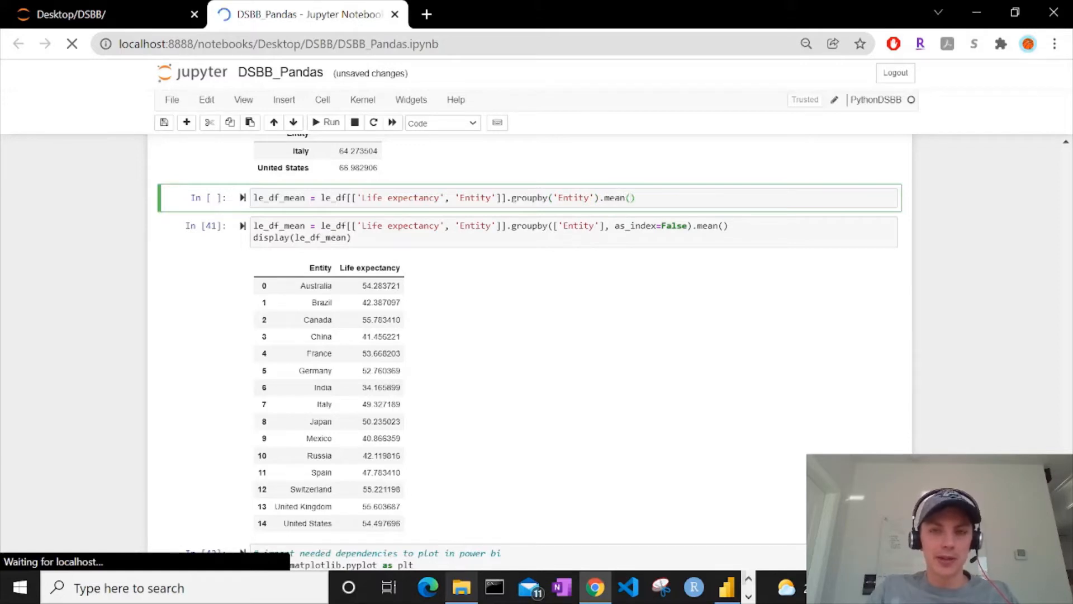
right_click(650, 205)
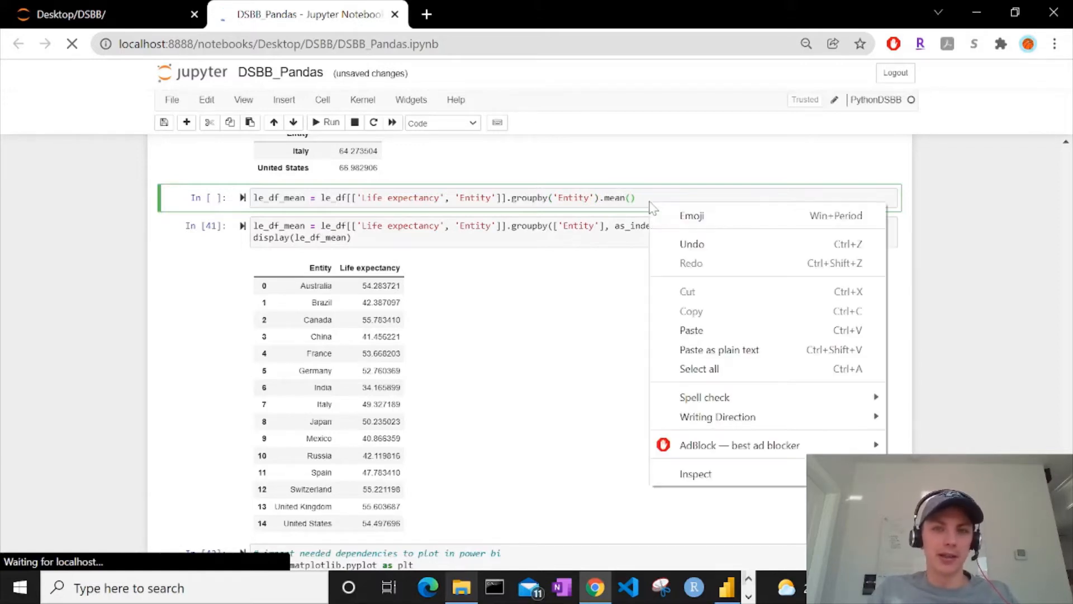
left_click(643, 204)
key("ctrl+Return")
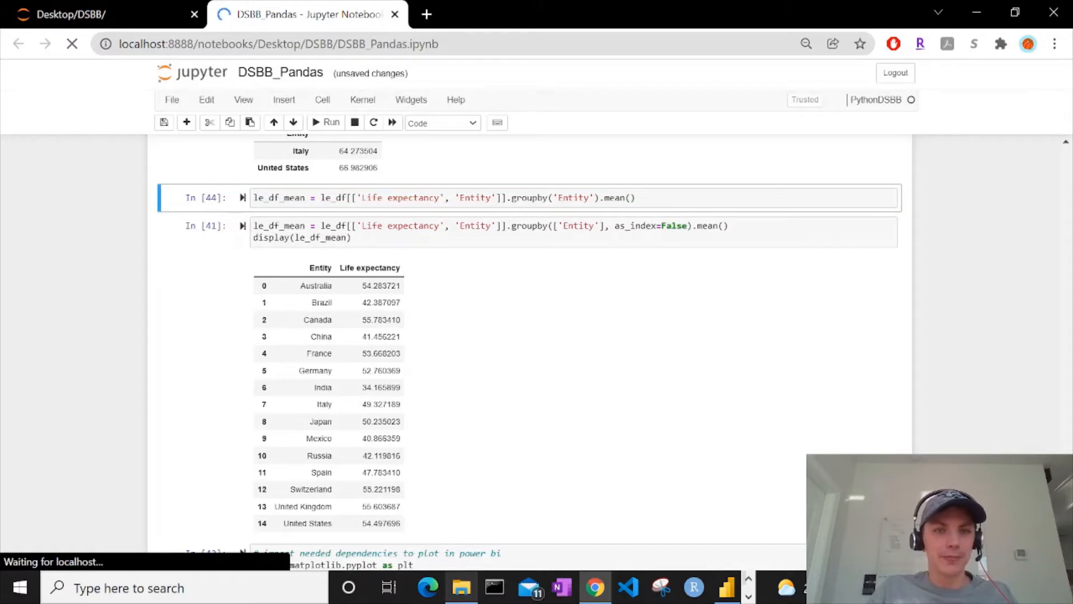
- Add le_df_mean as a second line in the same cell and rerun it to output the grouped means
key("Return")
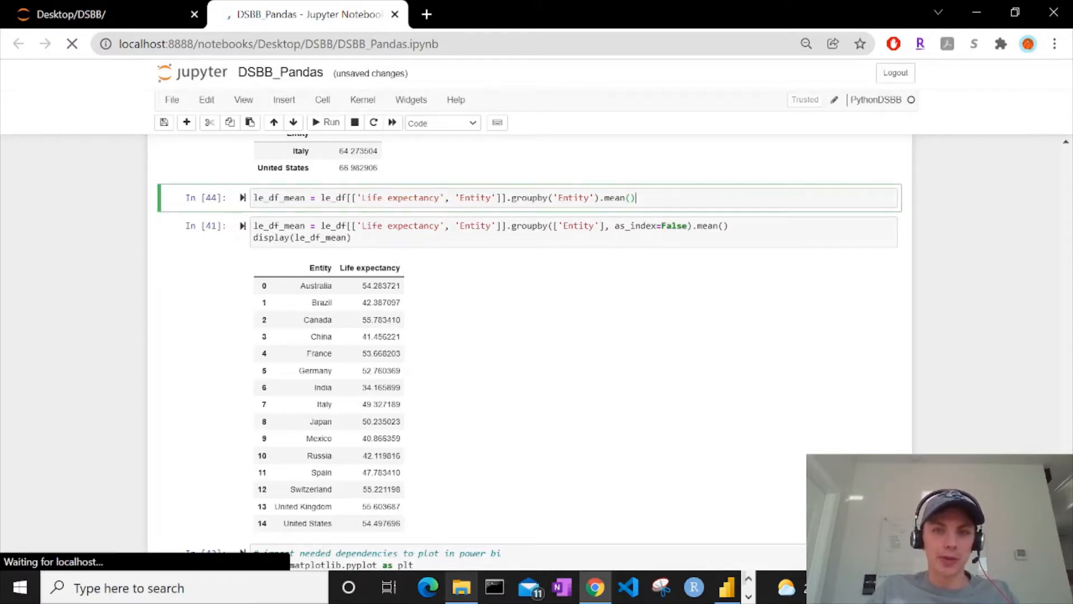
key("Return")
type("le_df")
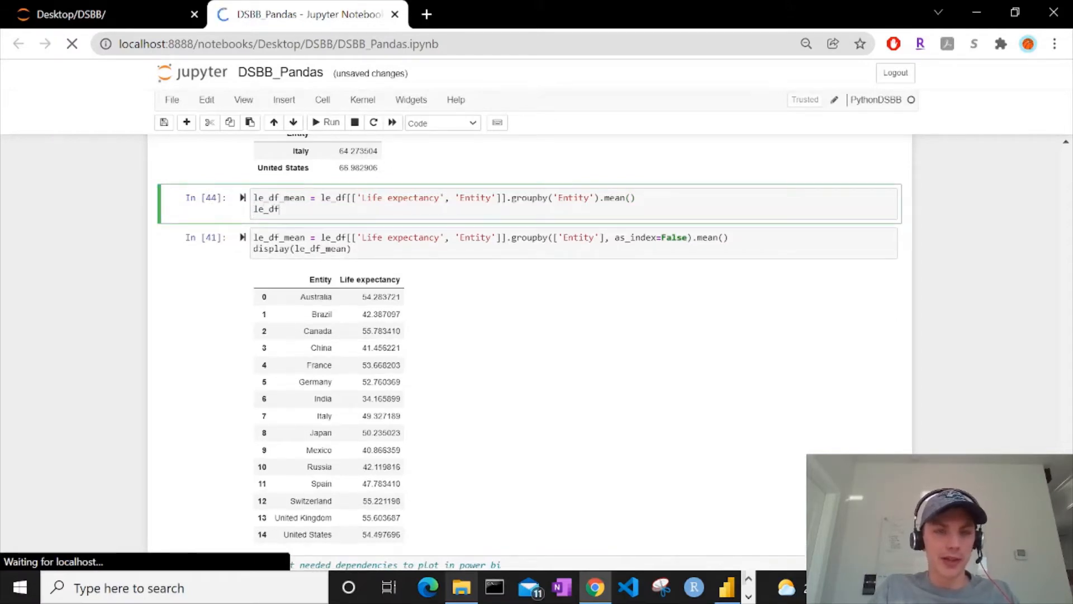
type("_mean")
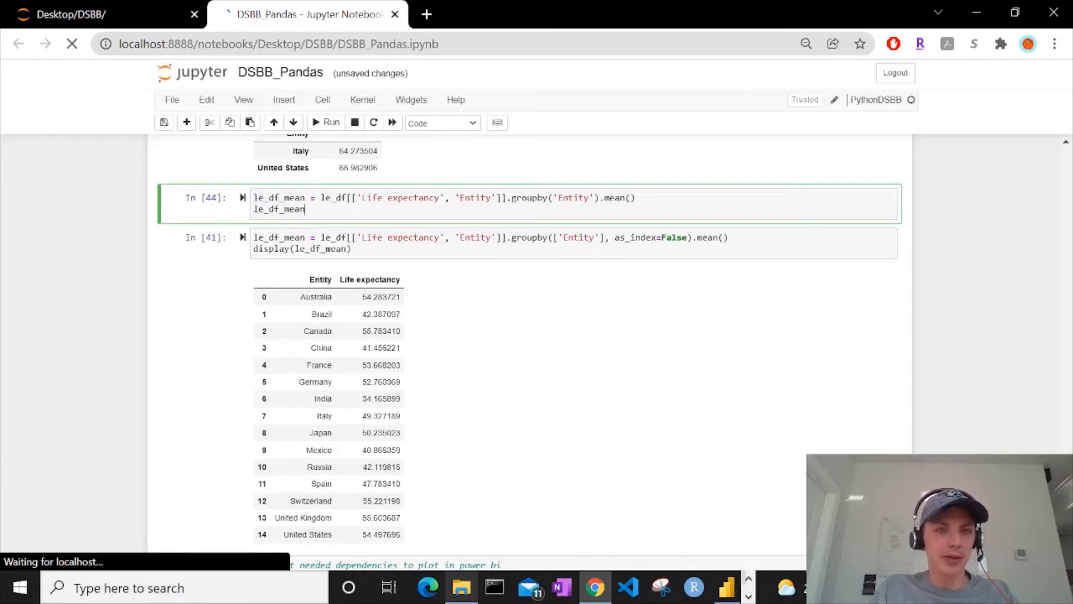
key("ctrl+Return")
scroll(403, 346, "down", 2)
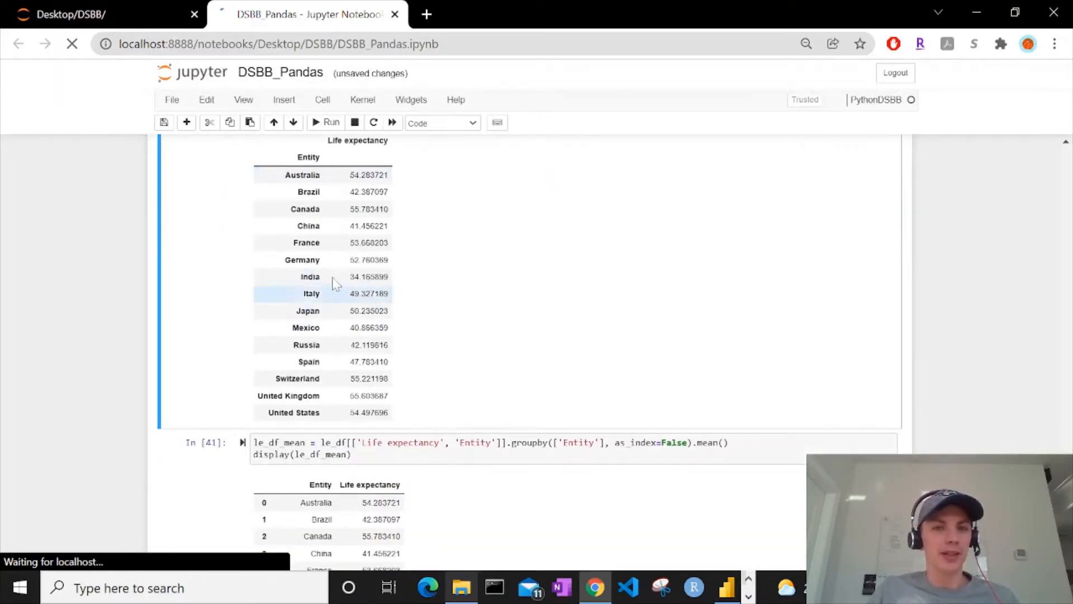
- Add as_index = False as a second argument to the groupby in the le_df_mean cell and rerun it
scroll(360, 329, "up", 3)
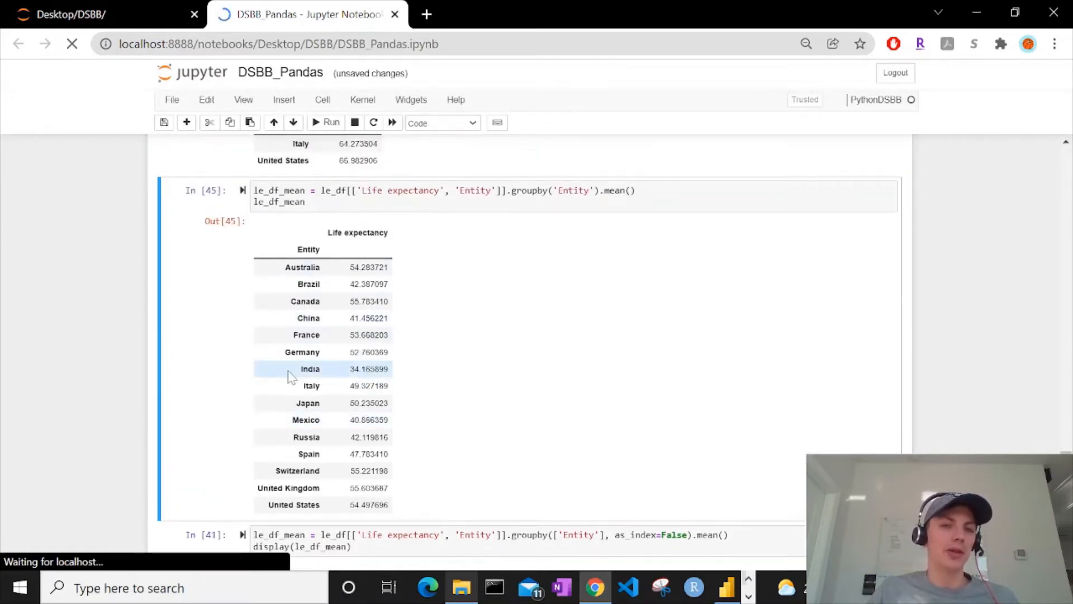
scroll(290, 380, "down", 2)
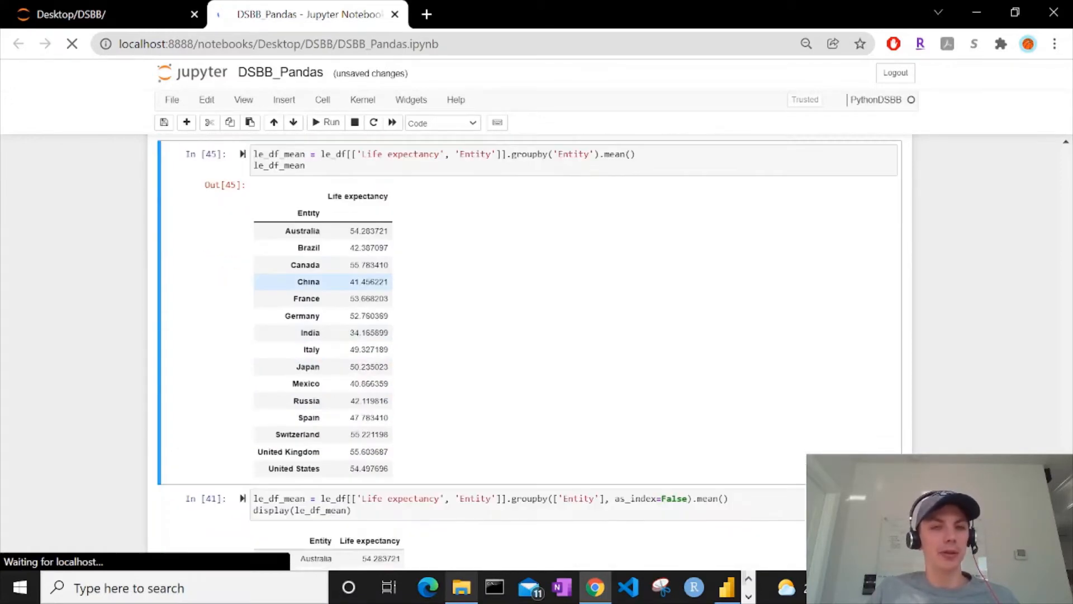
scroll(291, 383, "down", 3)
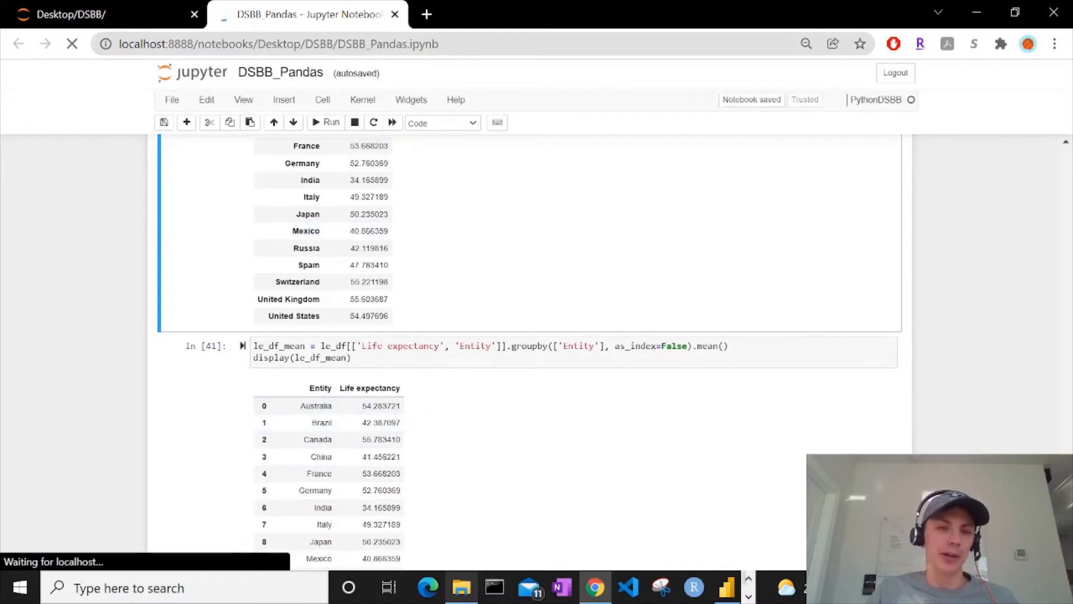
scroll(464, 424, "up", 5)
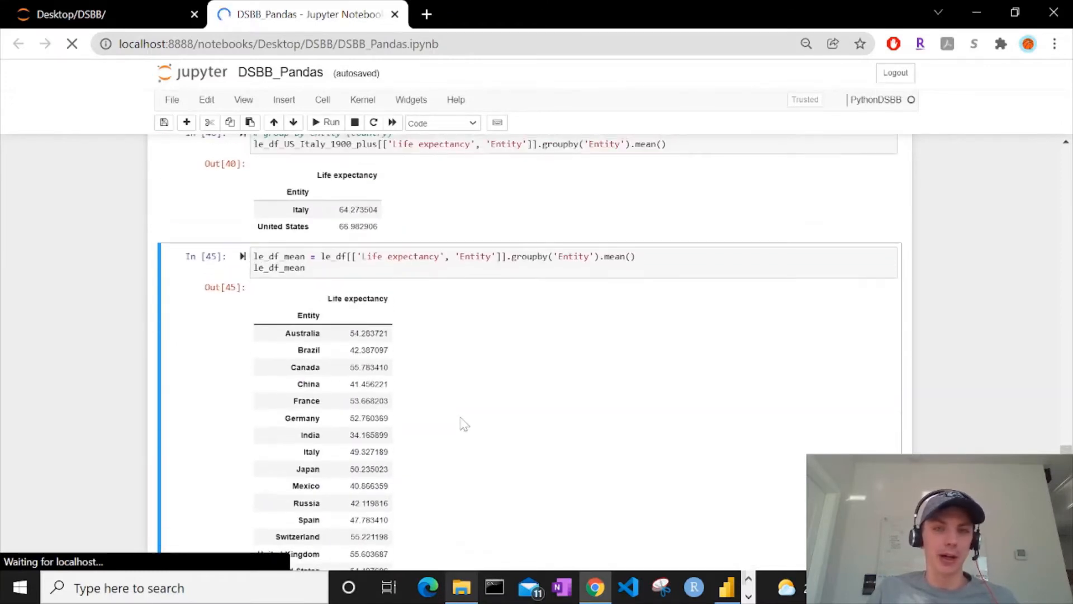
left_click(596, 256)
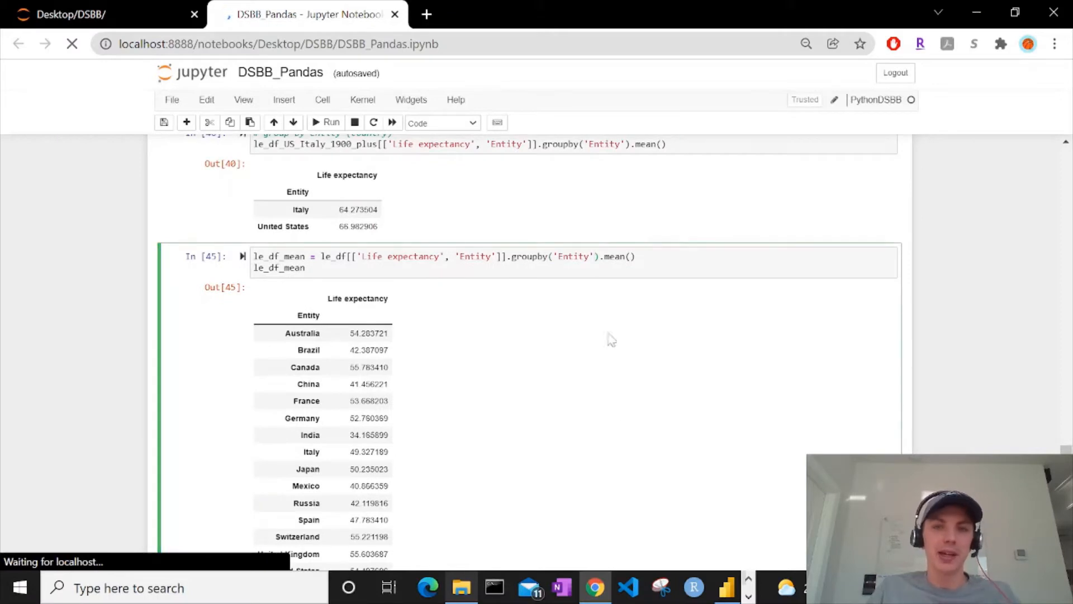
key("BackSpace")
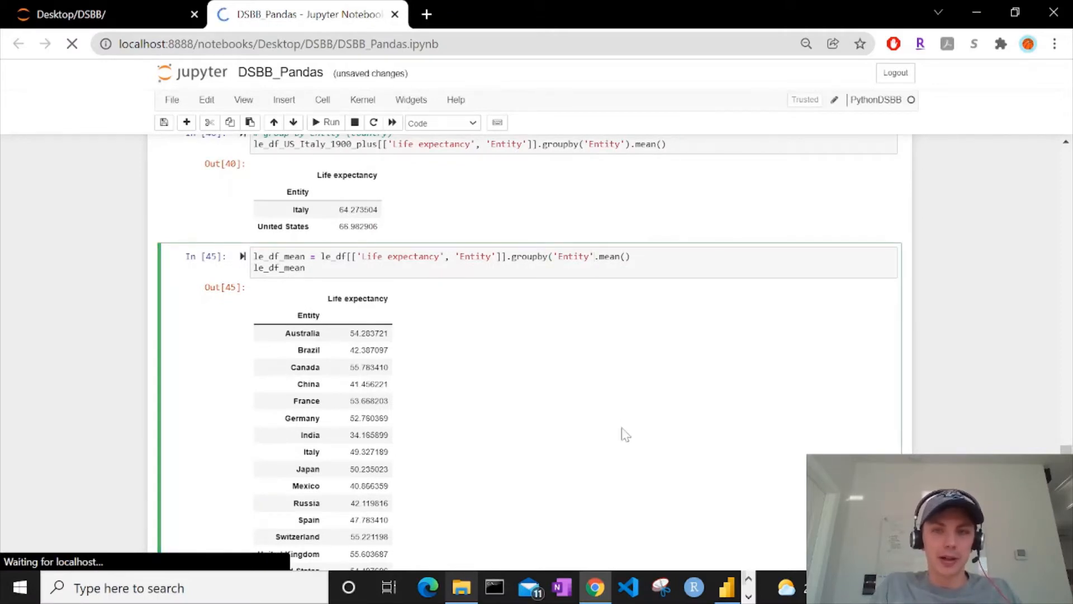
type(", as")
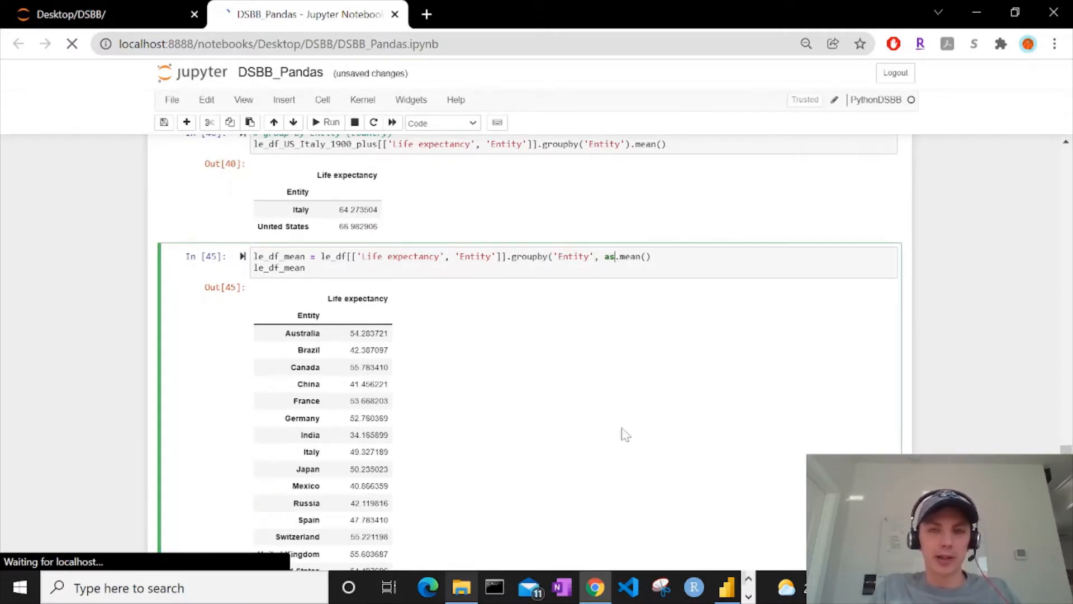
type("_index = ")
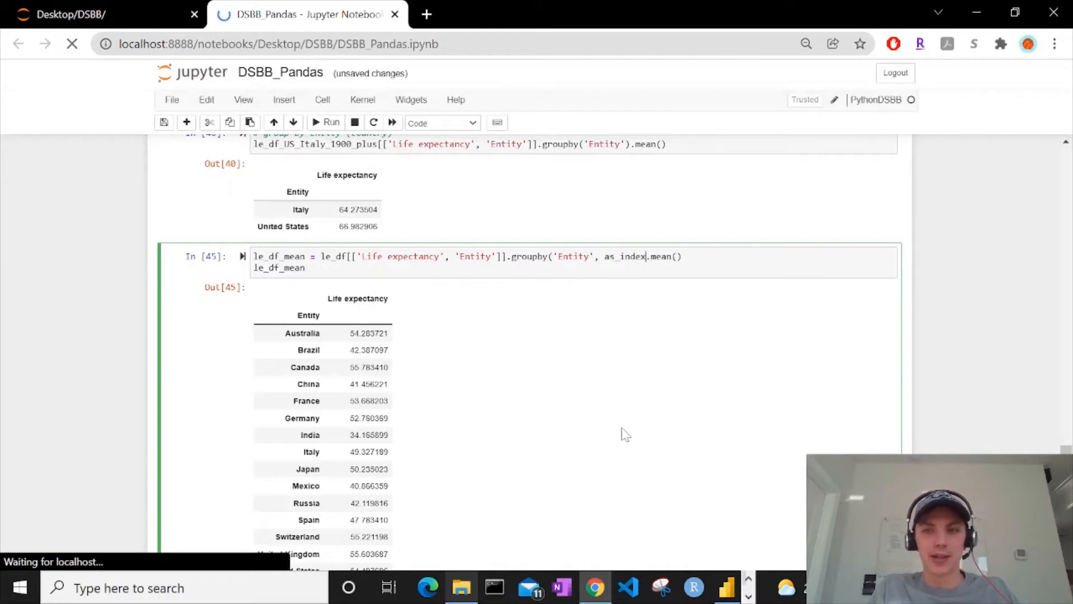
type("False)")
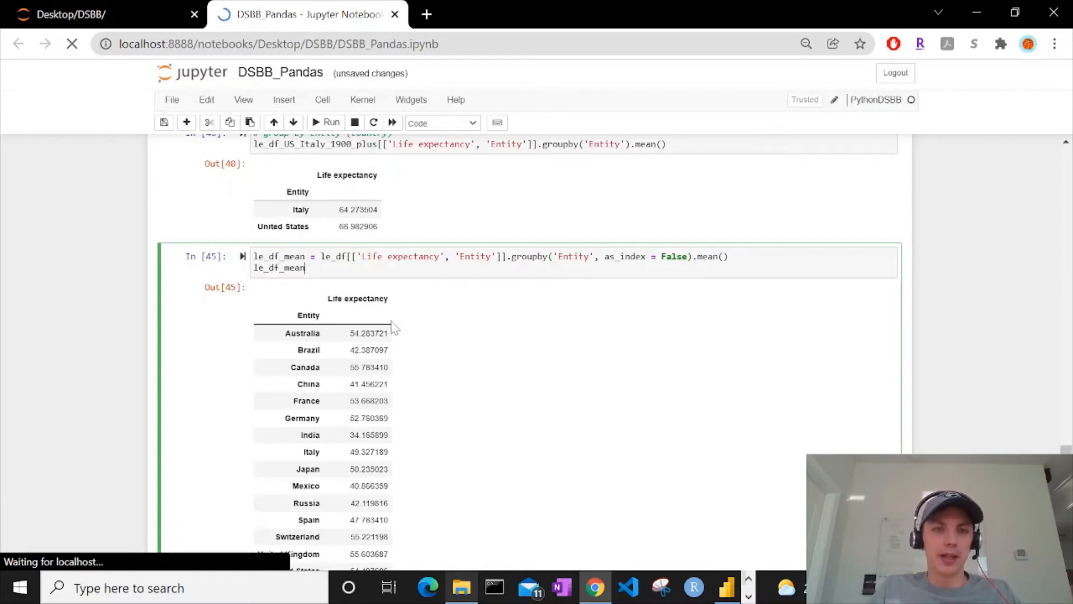
key("ctrl+Return")
- Cut the duplicate le_df_mean cell that ends with display(le_df_mean) from the notebook
scroll(403, 335, "down", 2)
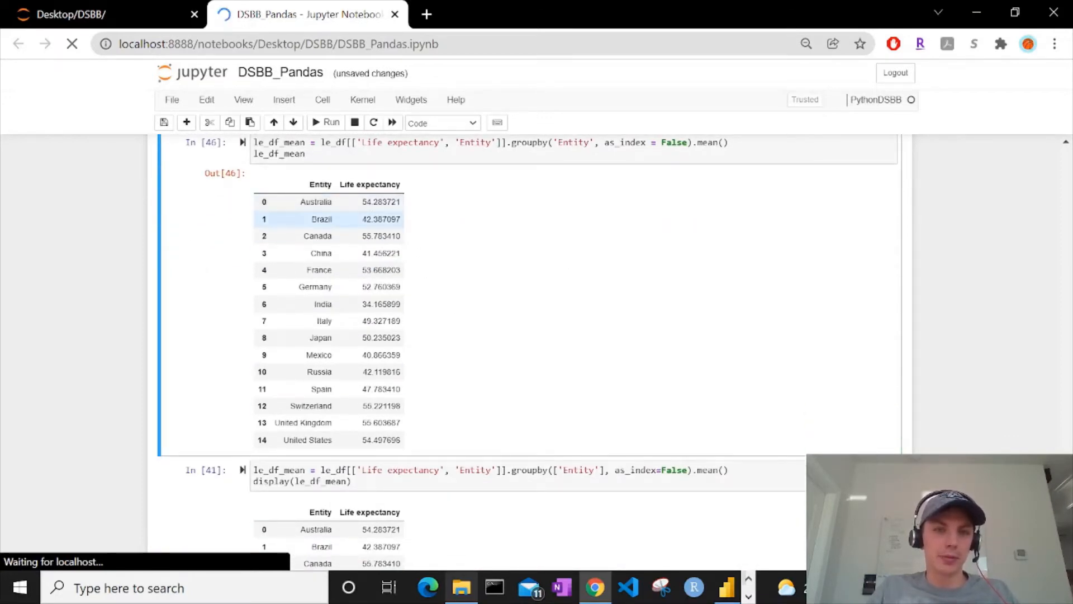
scroll(428, 296, "down", 2)
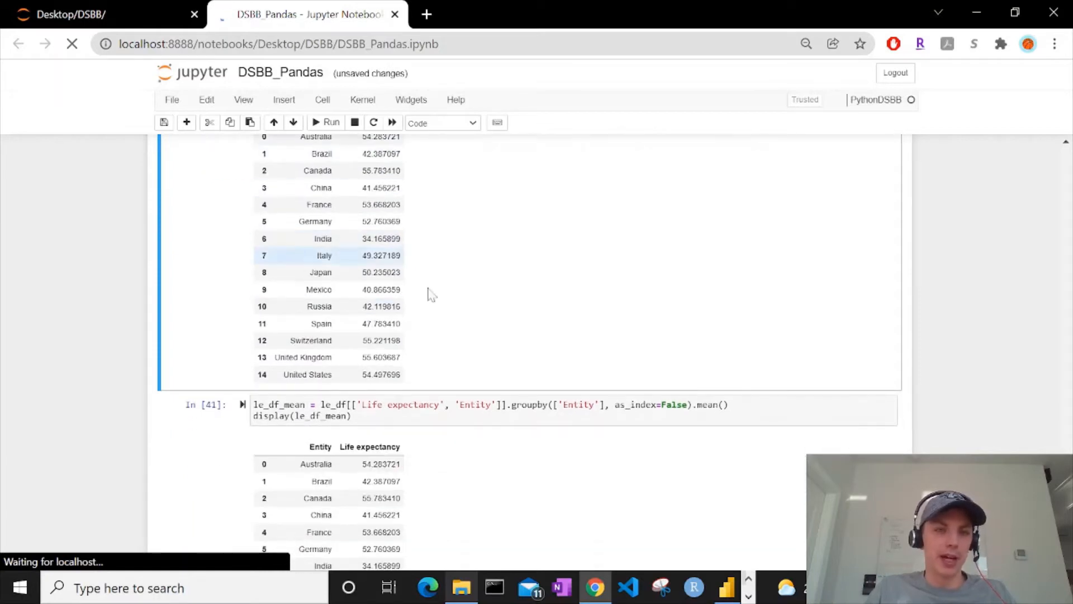
scroll(487, 360, "down", 1)
left_click(370, 316)
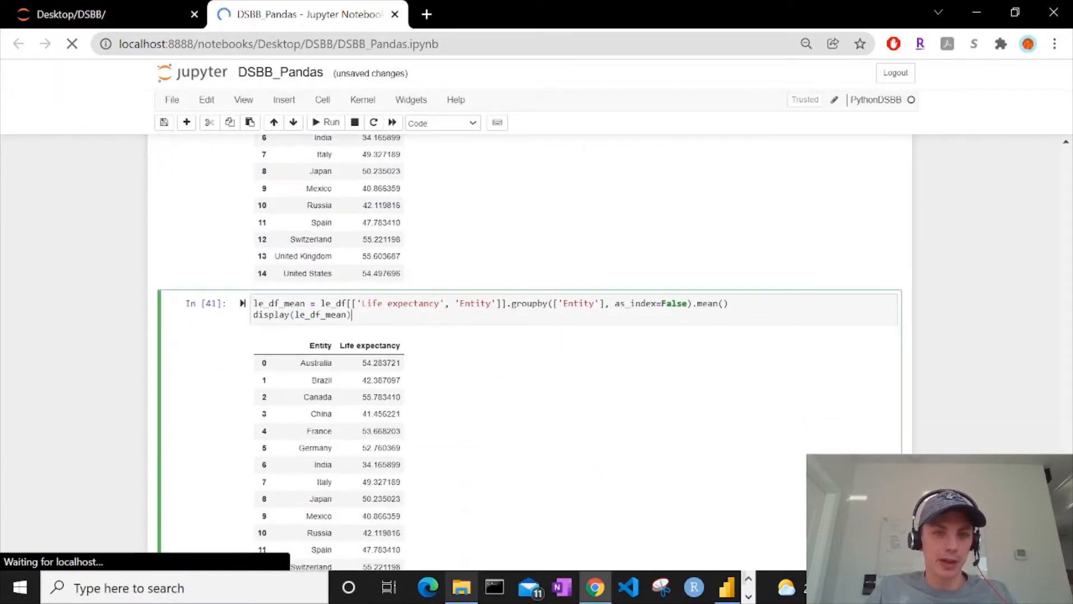
left_click(210, 123)
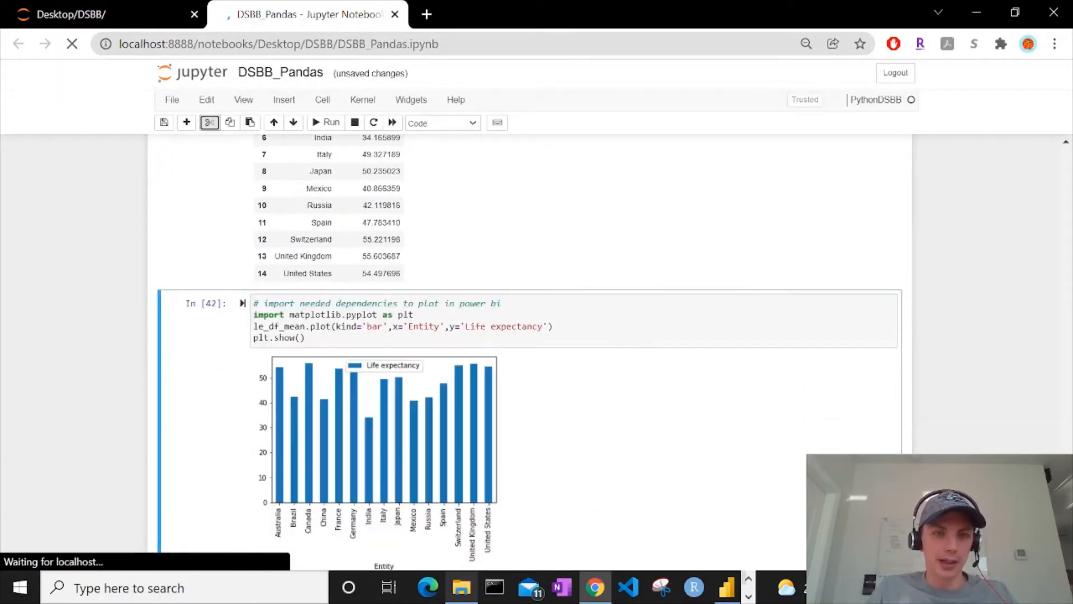
- Insert two blank lines between the matplotlib import and the le_df_mean.plot line in the bar chart cell
scroll(538, 356, "down", 2)
left_click(436, 238)
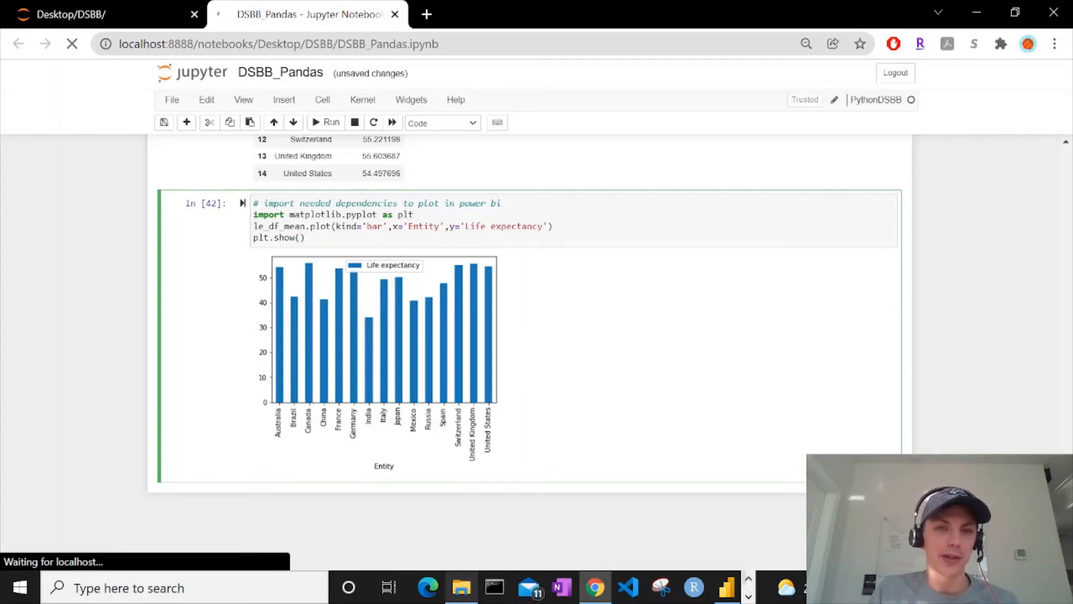
key("Return")
key("Return")
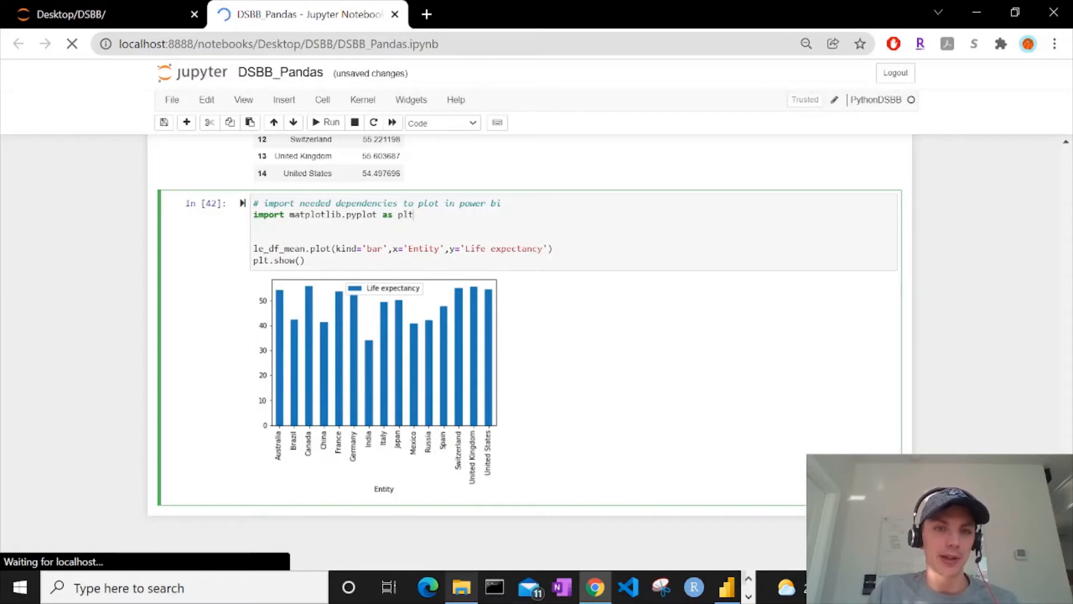
left_click_drag(414, 215, 200, 191)
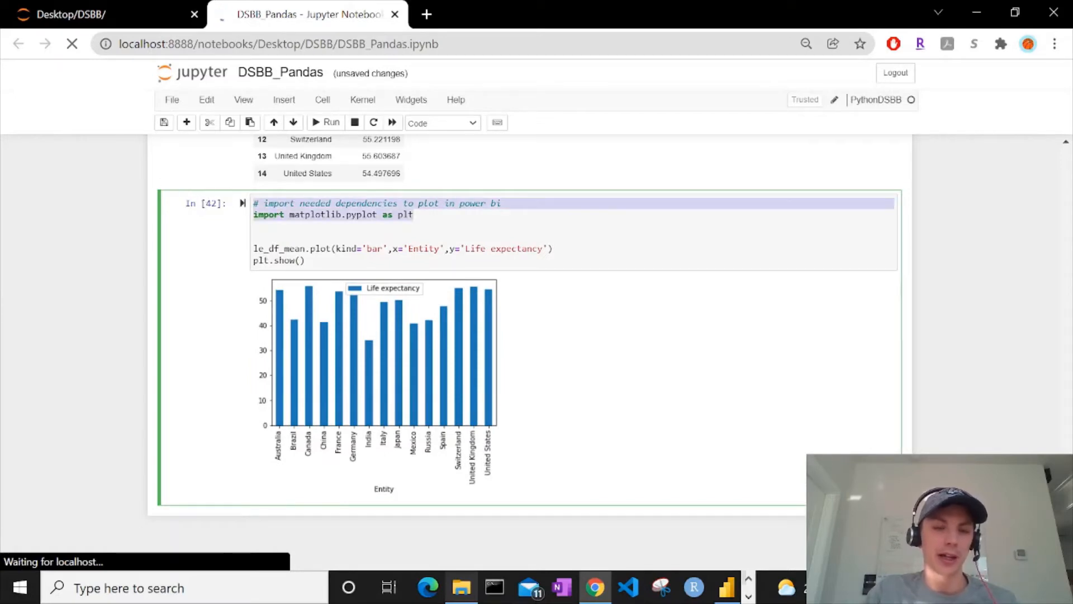
left_click(264, 204)
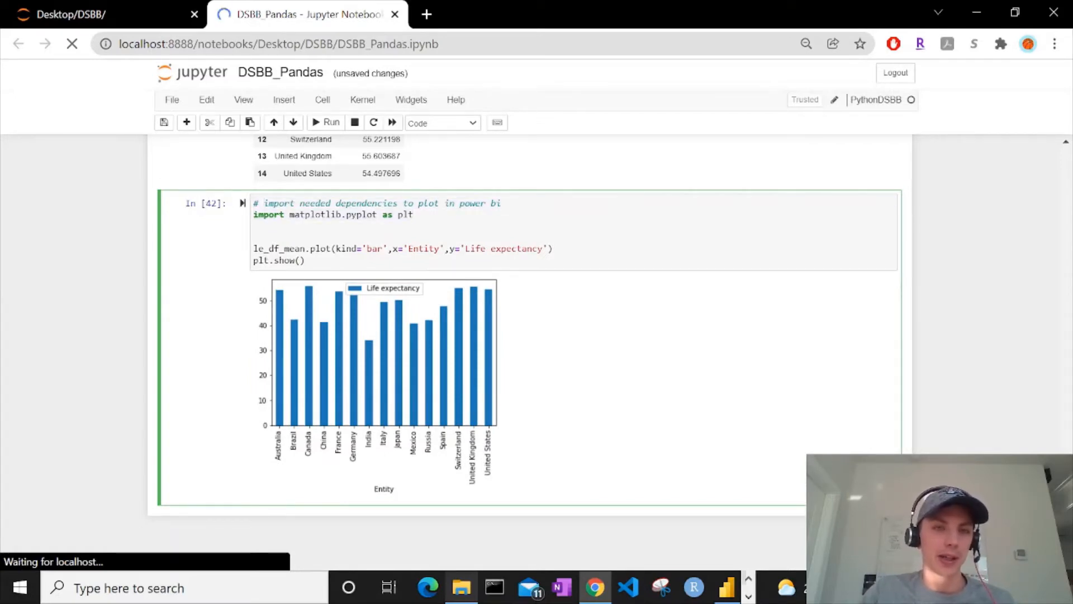
left_click_drag(259, 215, 431, 226)
left_click(322, 215)
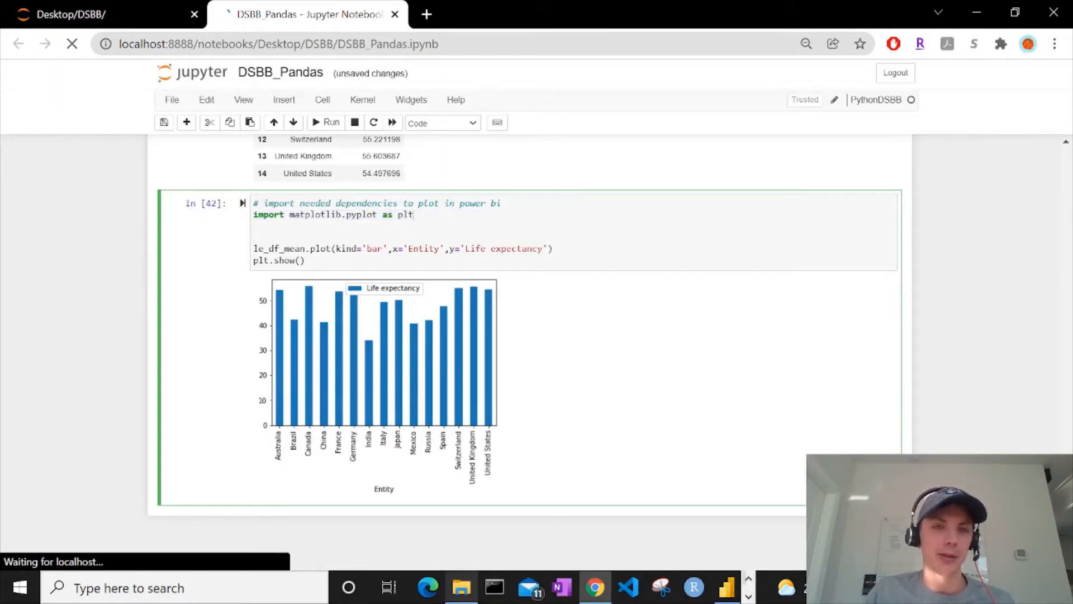
- Add the line !pip install matplotlib.pyplot above the matplotlib import and comment it out
left_click(501, 203)
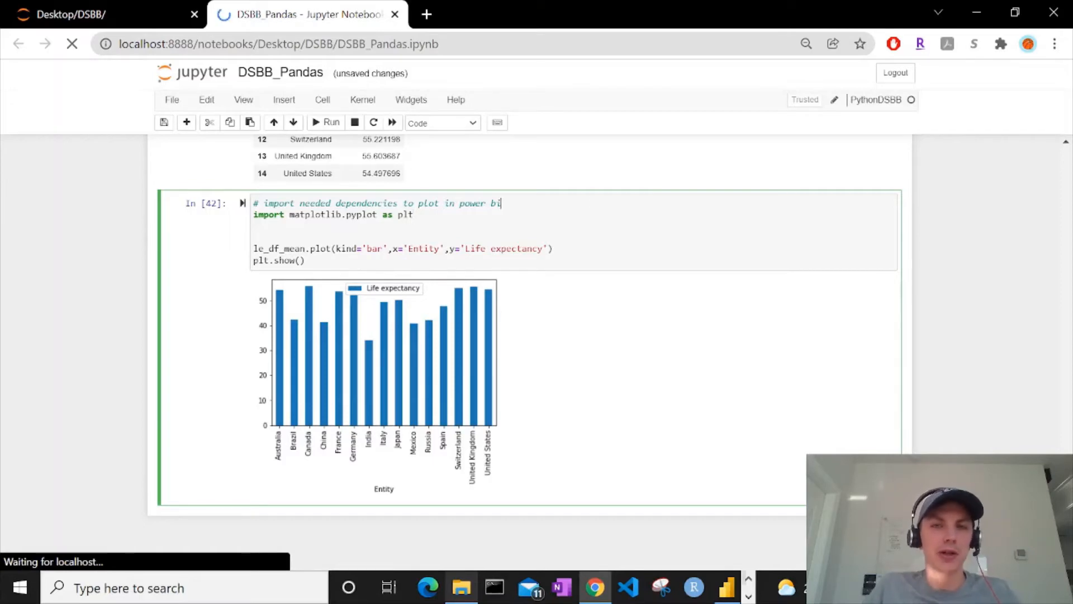
key("Return")
type("!")
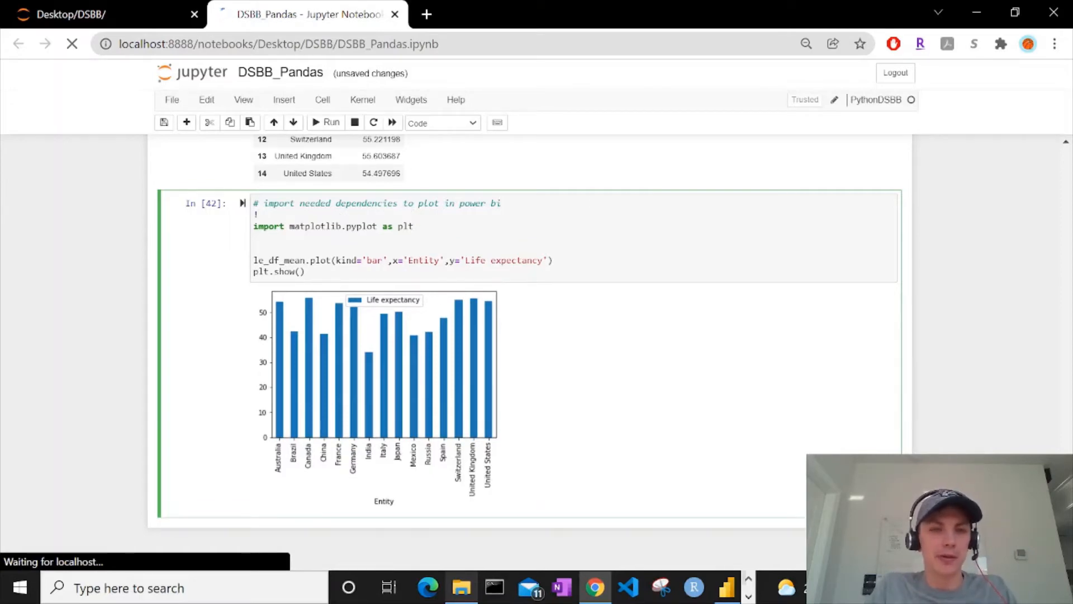
type("pip instl")
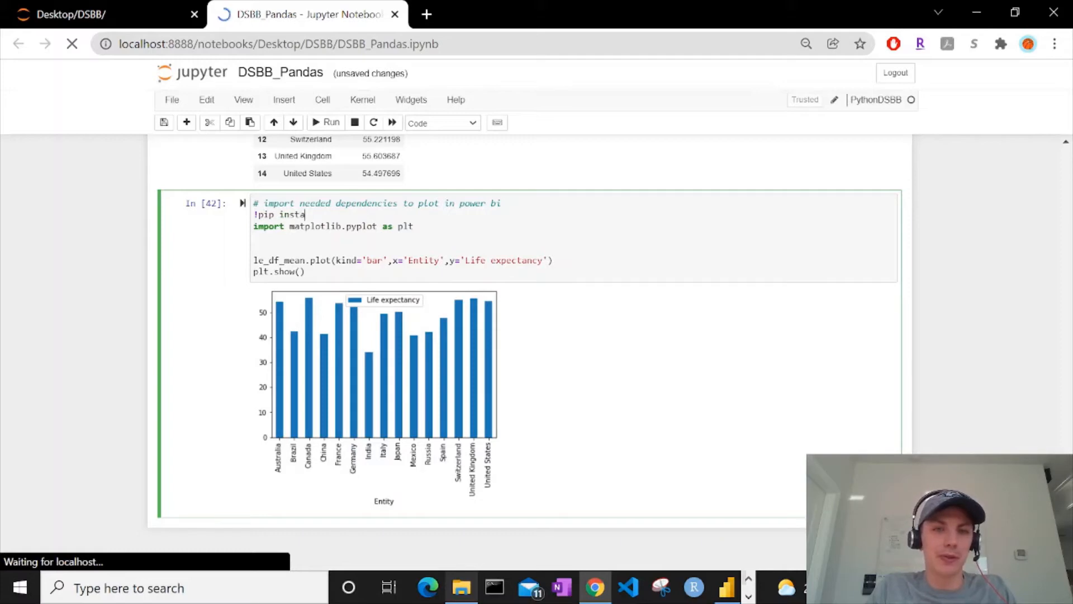
type("ll ")
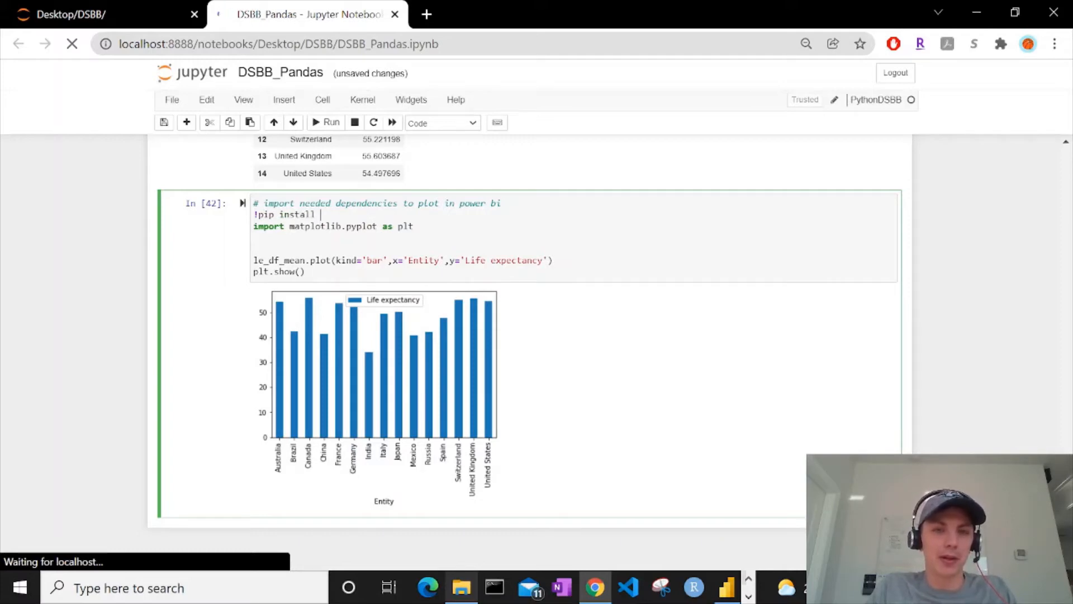
type("matplotlib.p")
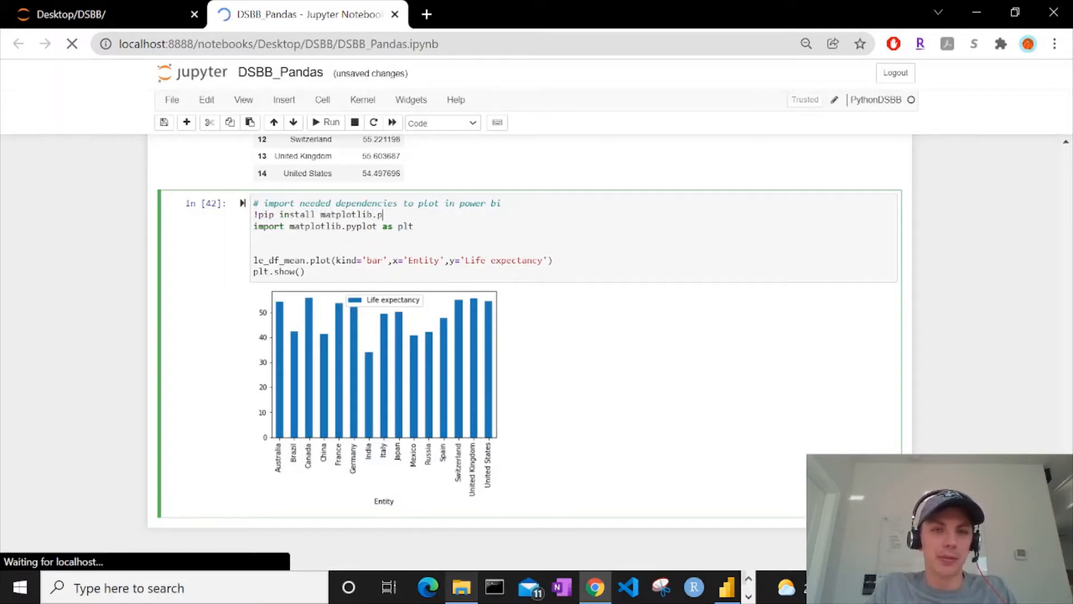
type("yplot")
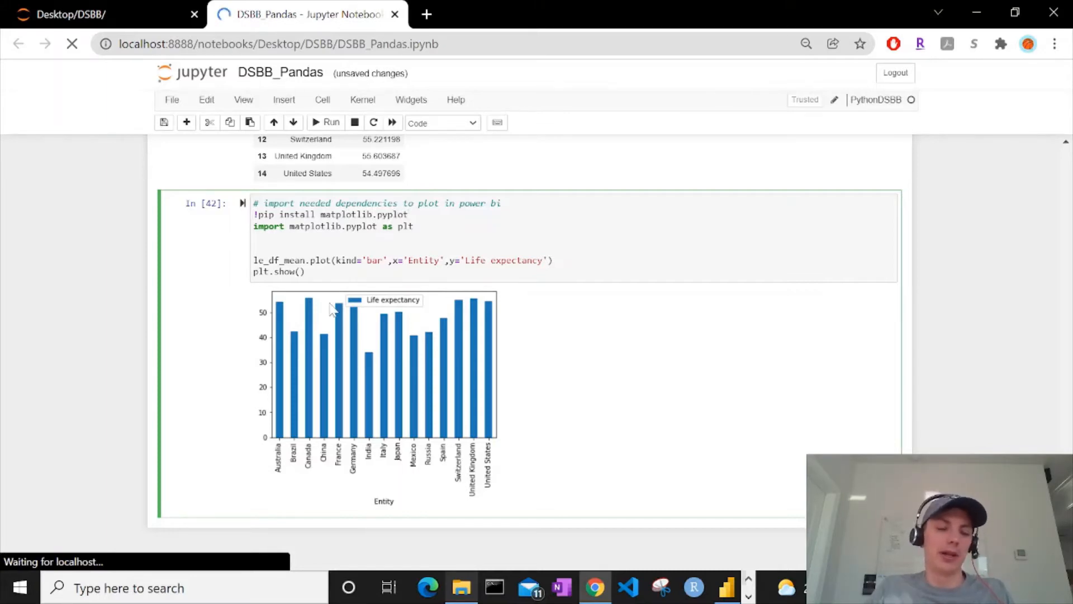
key("ctrl+slash")
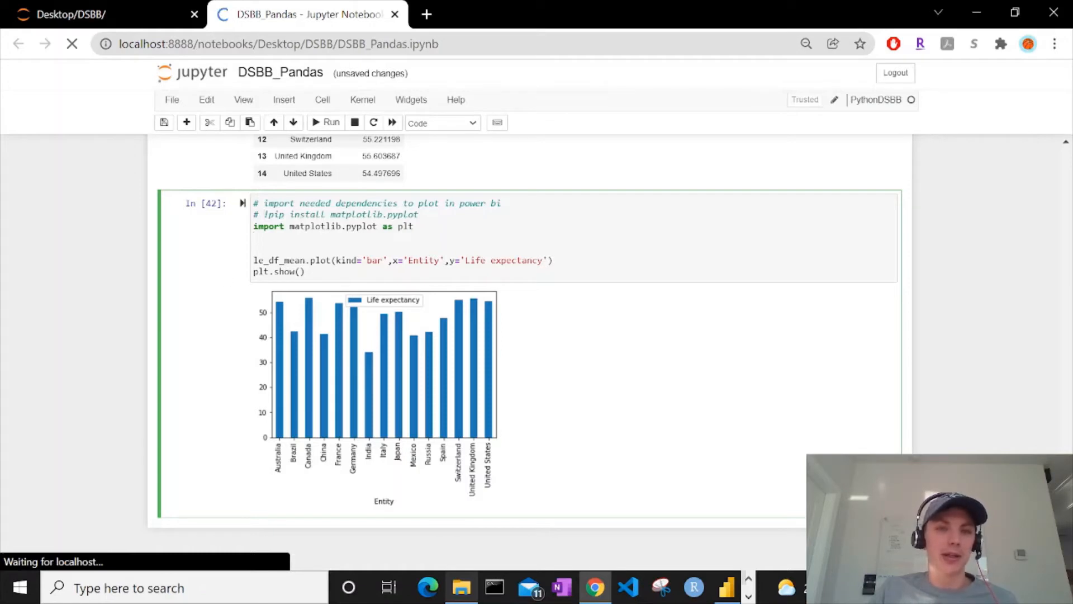
left_click_drag(269, 226, 271, 237)
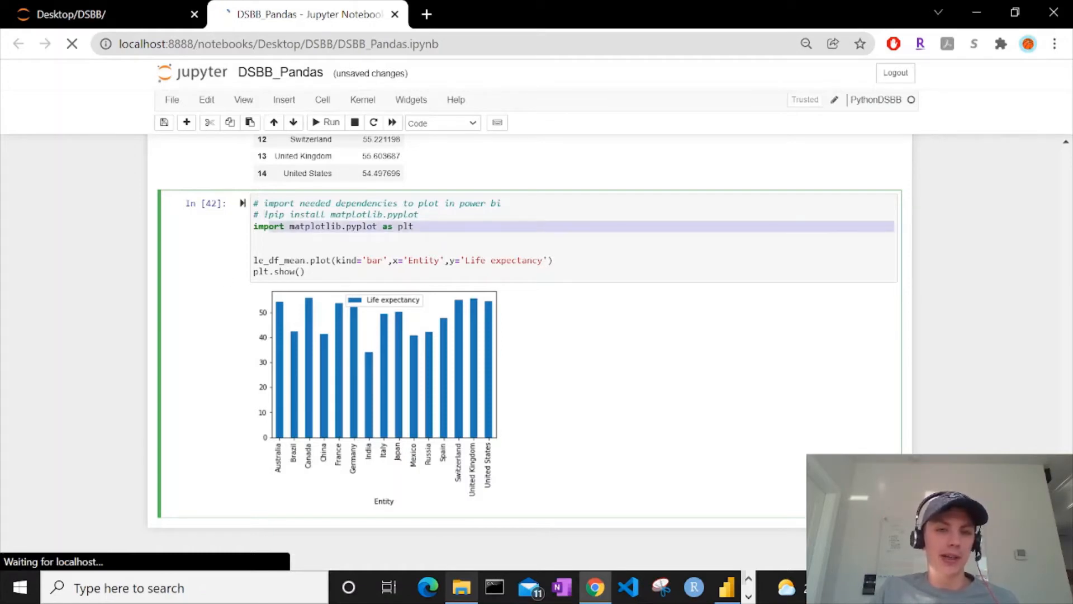
left_click_drag(306, 273, 213, 266)
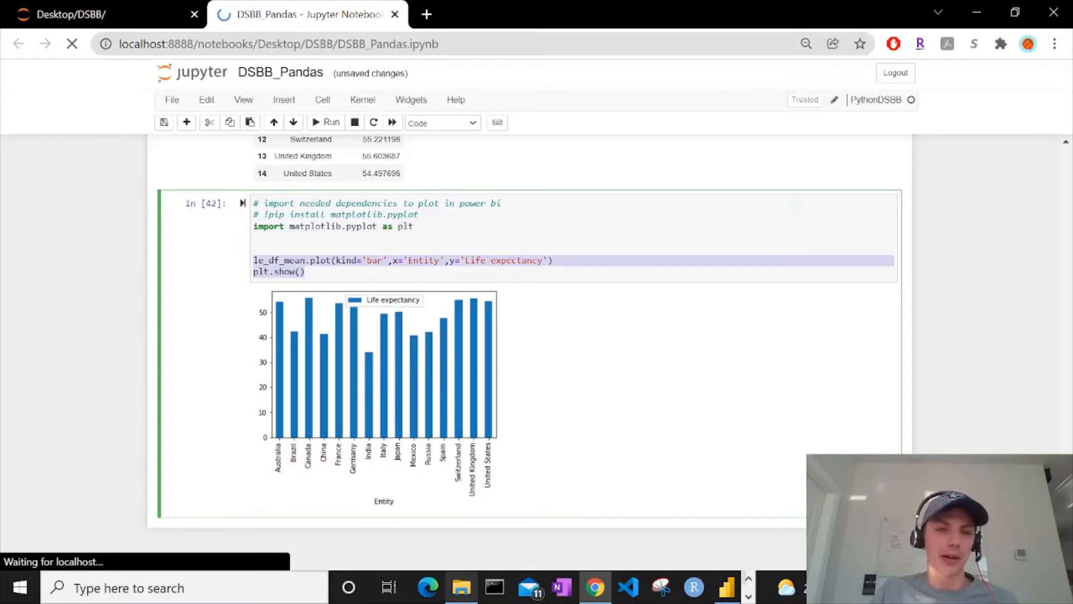
- Add the comment "# plot a bar chart with entity on x axis and life expectancy means on y axis" above the le_df_mean.plot line
left_click(269, 261)
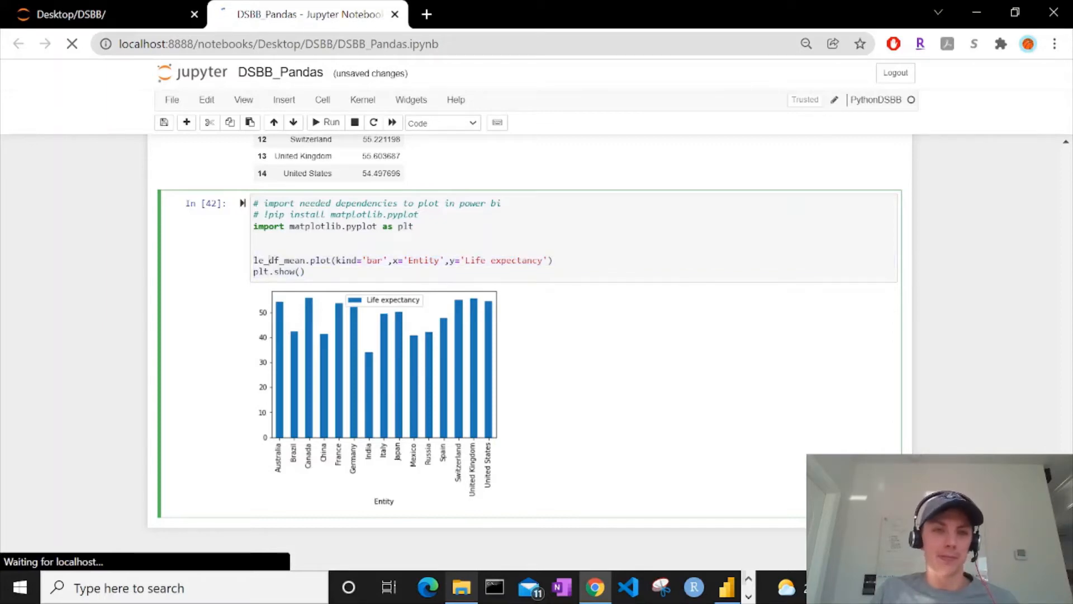
key("BackSpace")
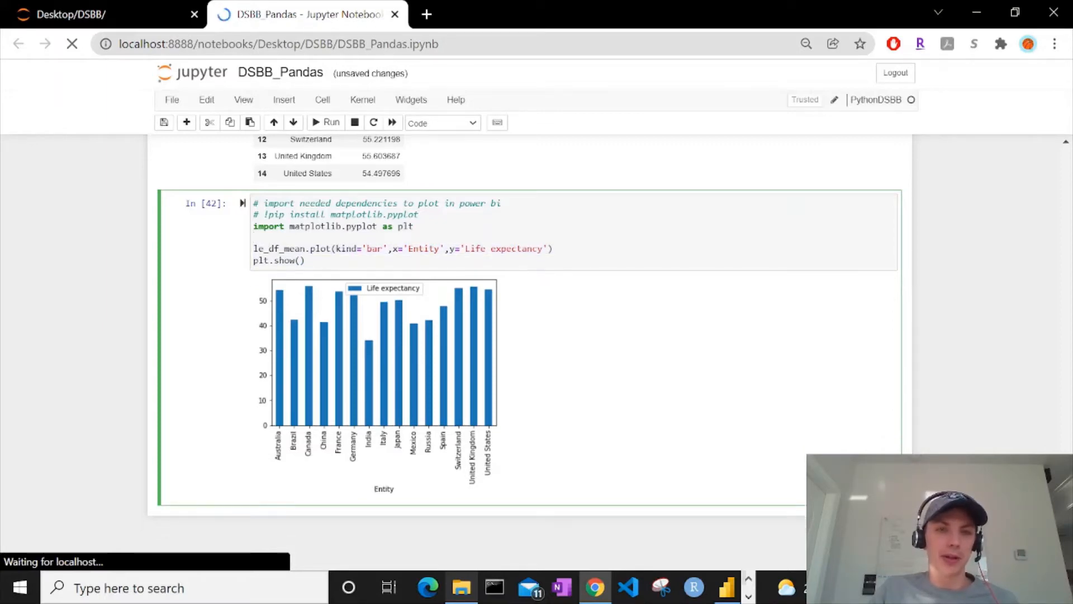
key("Return")
type("# p")
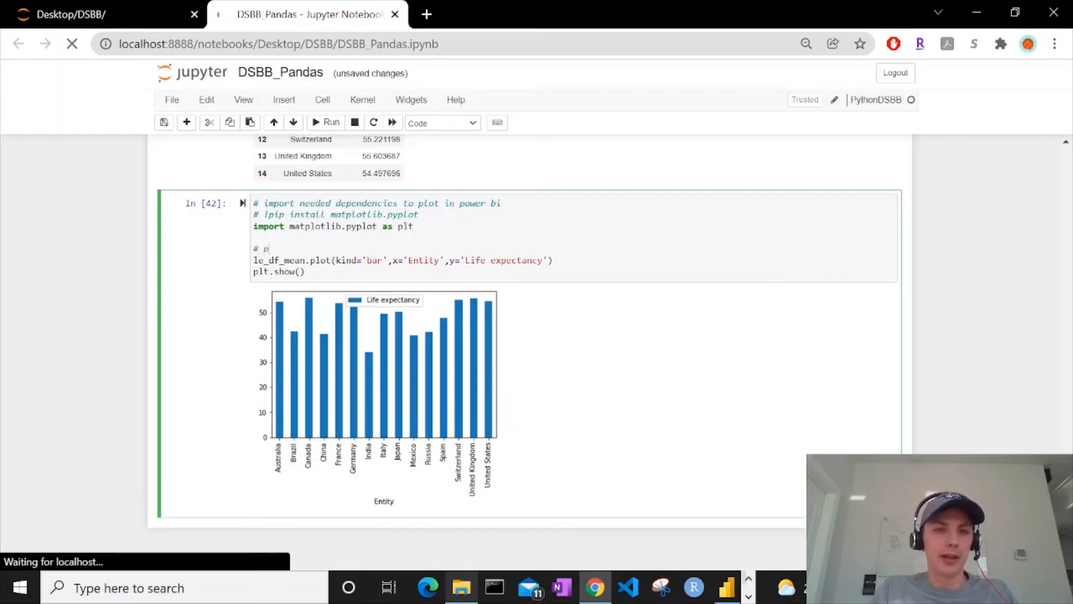
type("lot a ba")
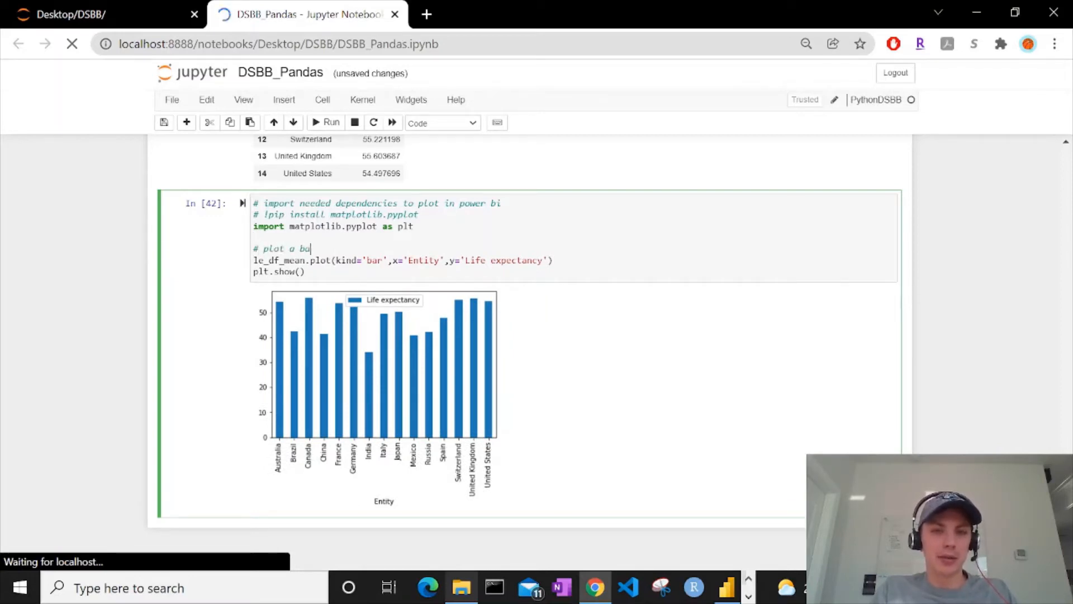
type("r chart with entity ")
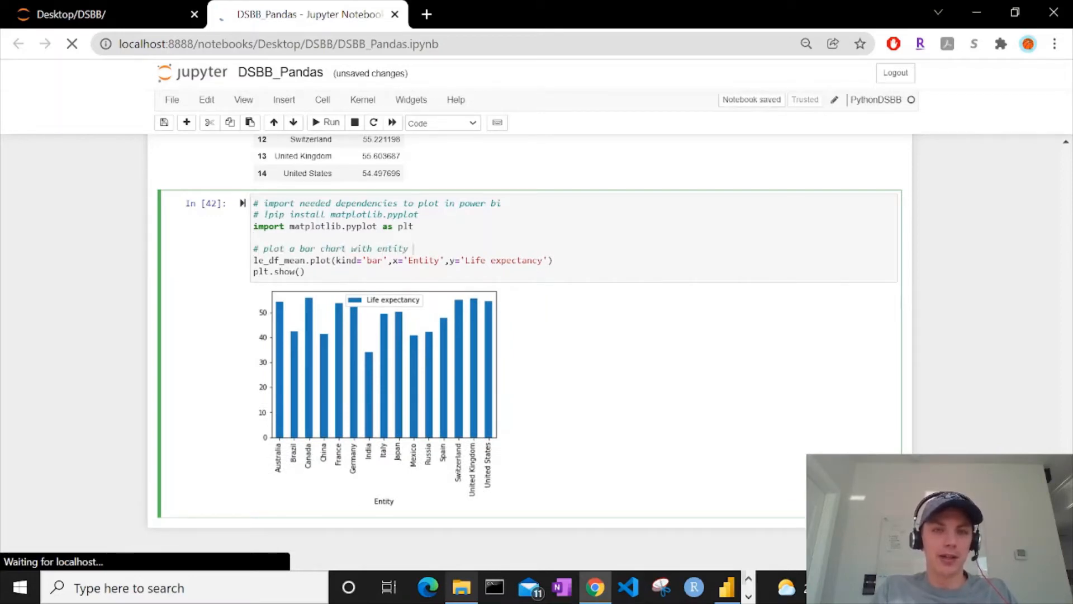
type("on x a")
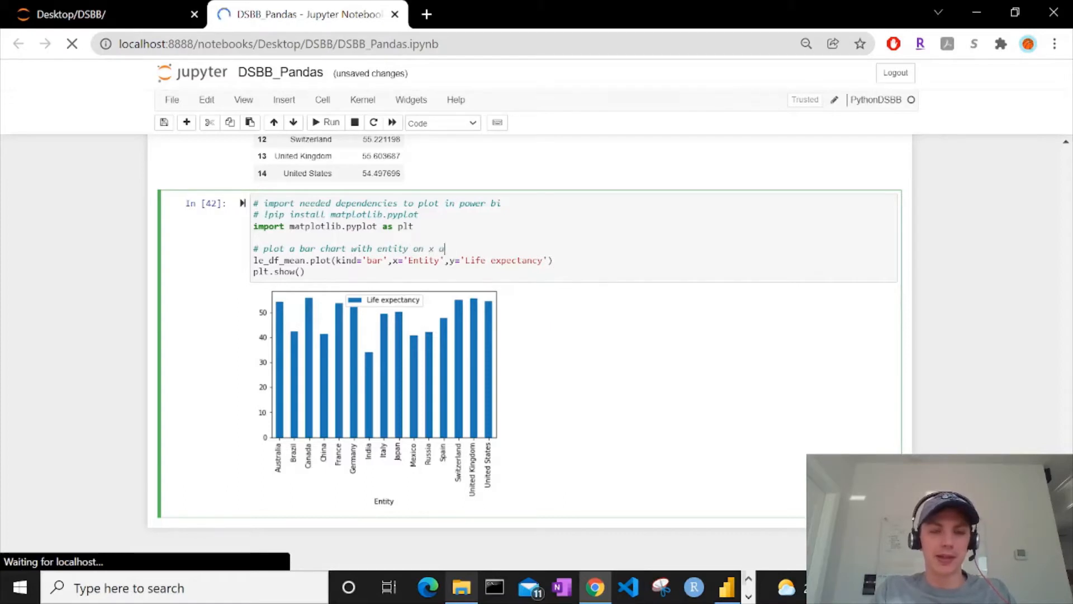
type("sis and life ex")
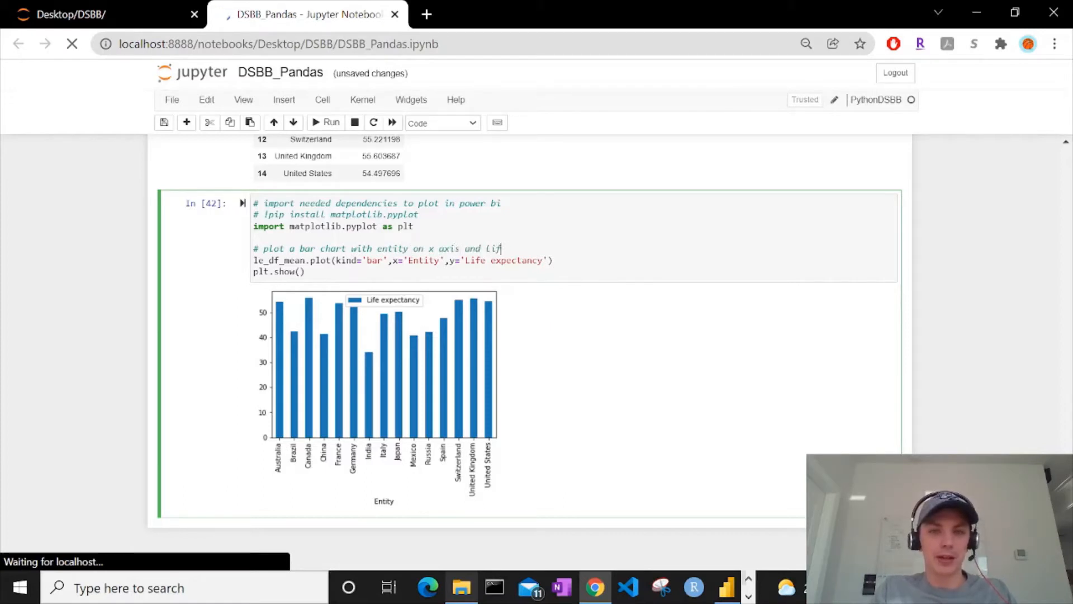
type("pectancy ")
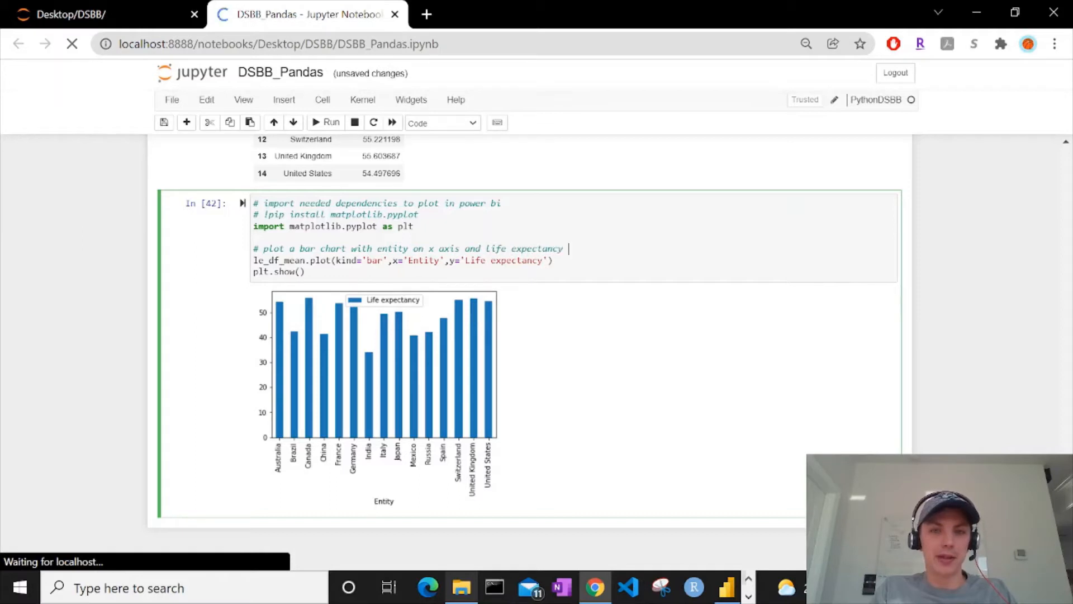
type("means on y axis")
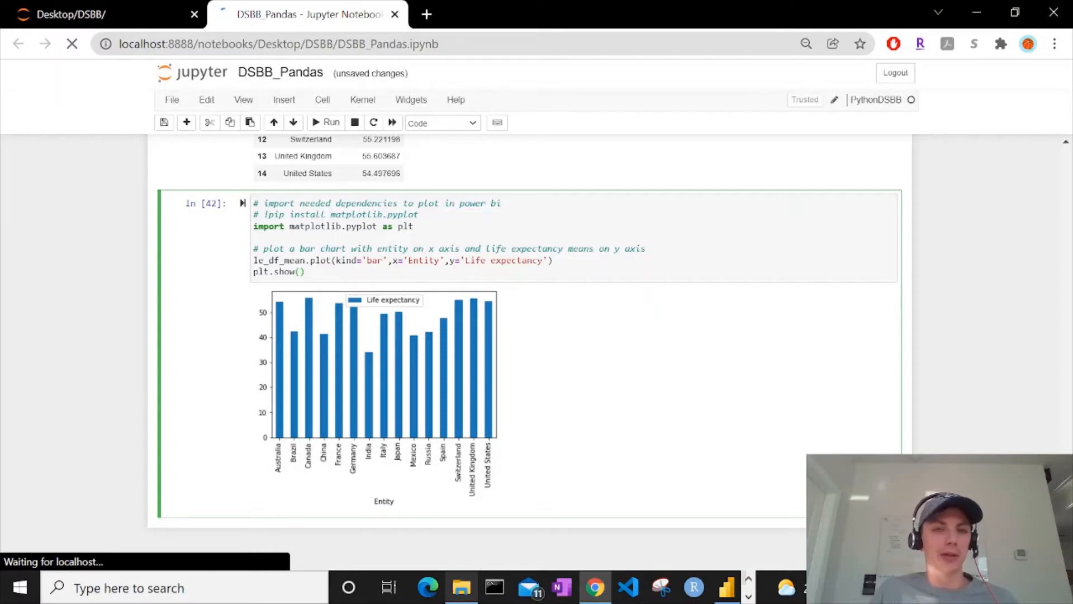
- Open up four blank lines between the new comment and the existing le_df_mean.plot line, ready for new code directly under the comment
left_click(646, 249)
key("Return")
key("Return")
key("Return")
key("Return")
key("Return")
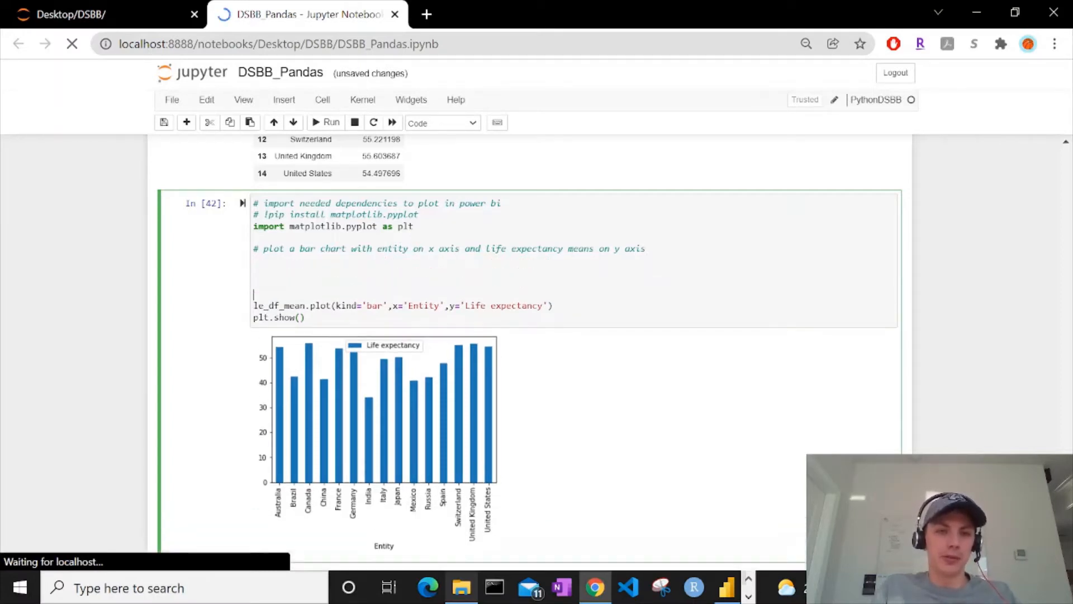
key("Up")
key("Up")
key("Up")
key("BackSpace")
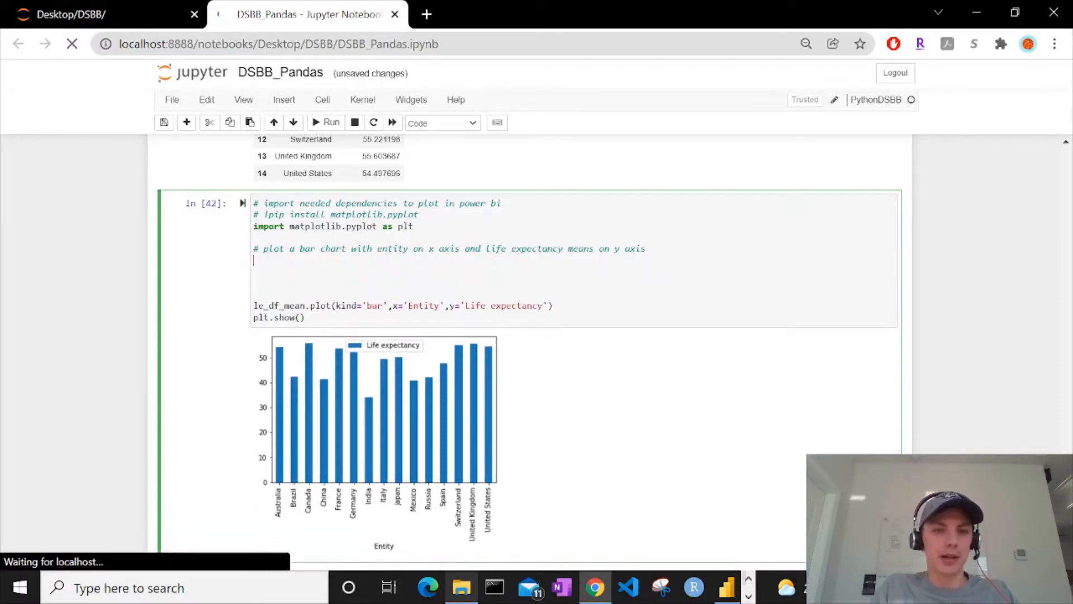
- Begin a new le_df_mean.plot call with an empty kind='' argument directly under the comment
type("le_df_ea")
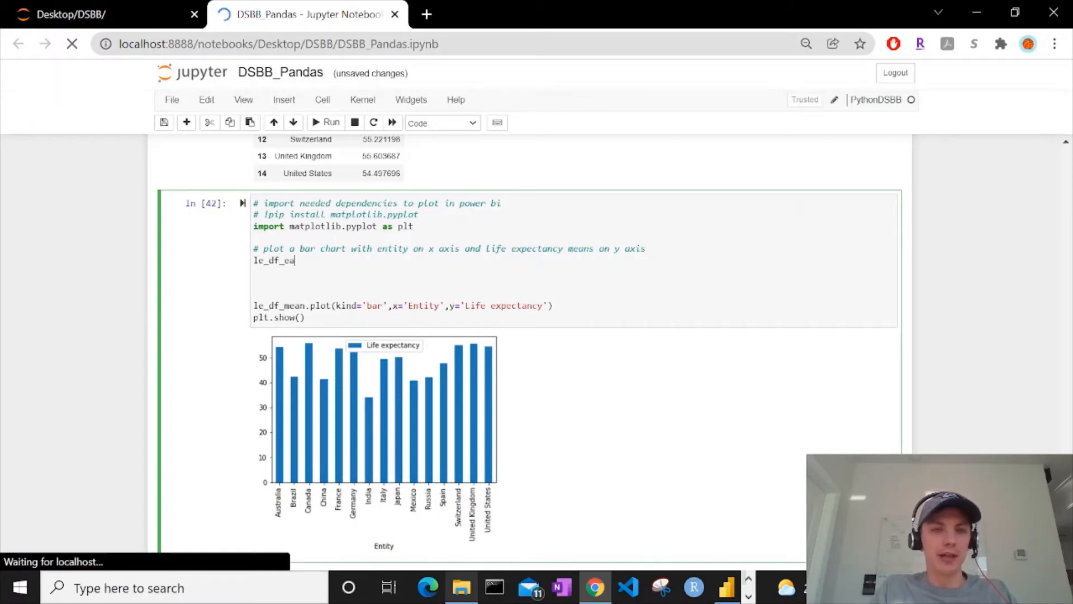
key("BackSpace")
key("BackSpace")
type("mean.plot")
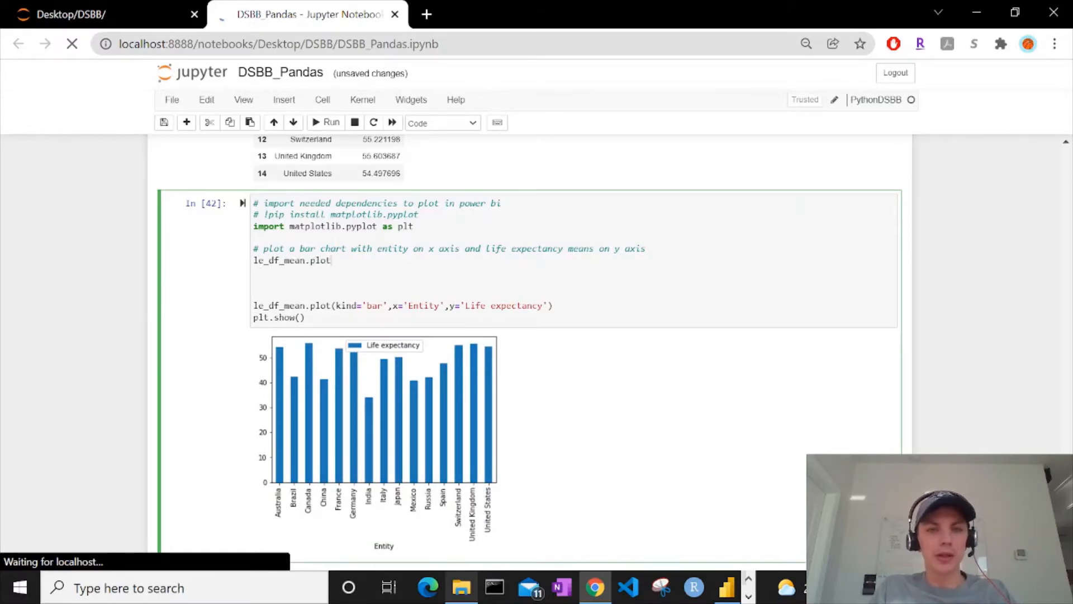
type("ind")
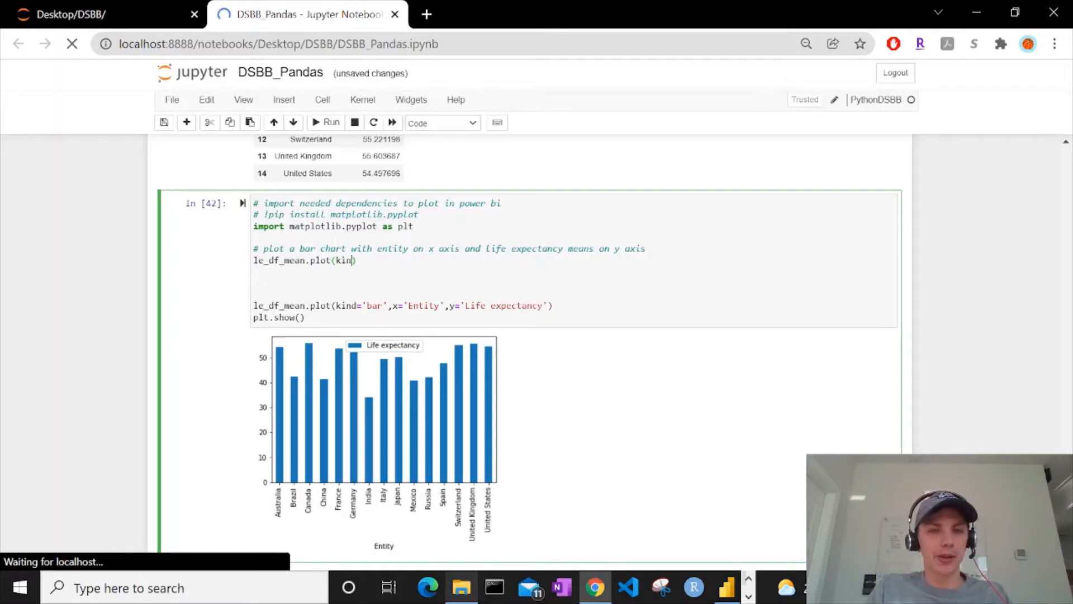
type("='")
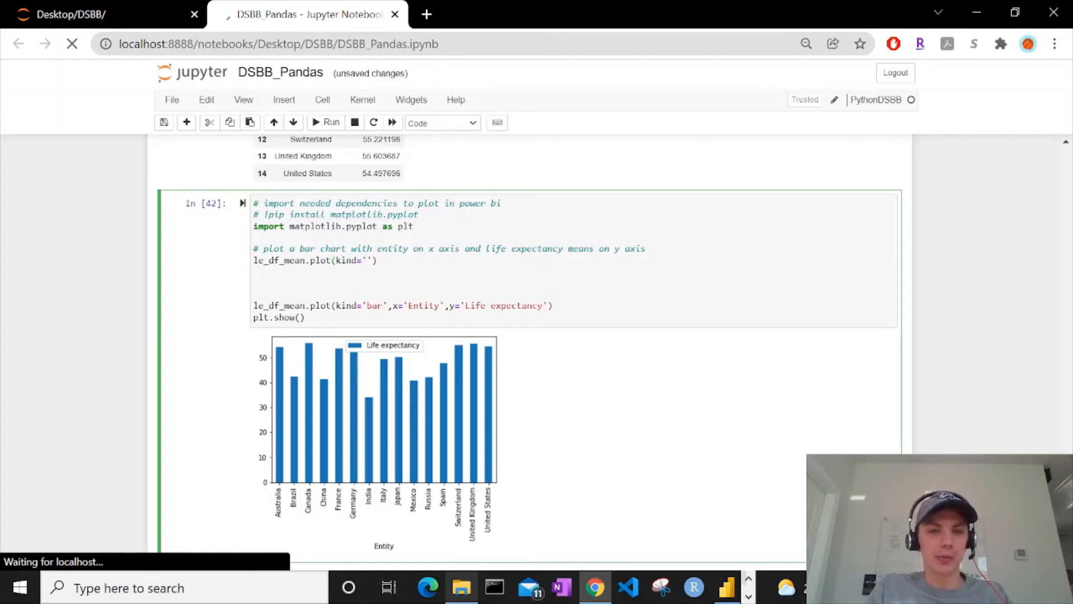
type("scat")
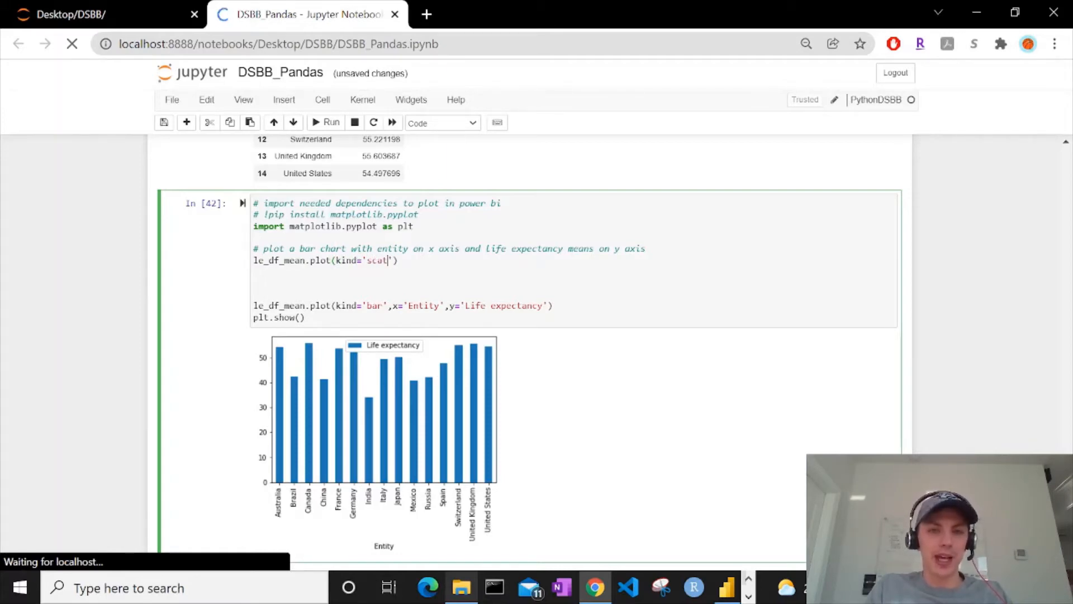
type("te")
key("BackSpace")
key("BackSpace")
key("BackSpace")
key("BackSpace")
key("BackSpace")
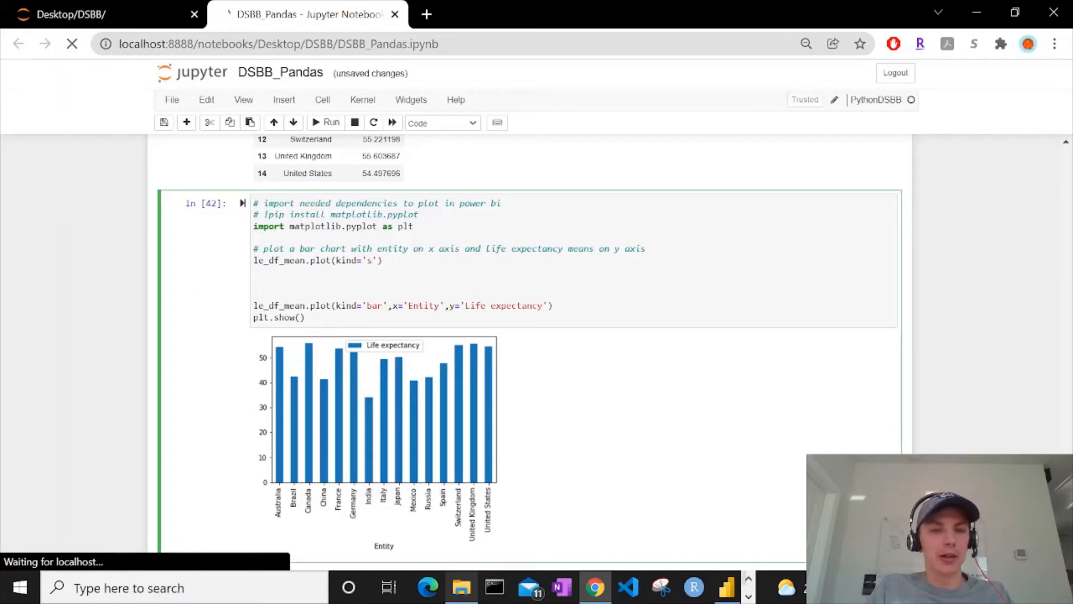
key("BackSpace")
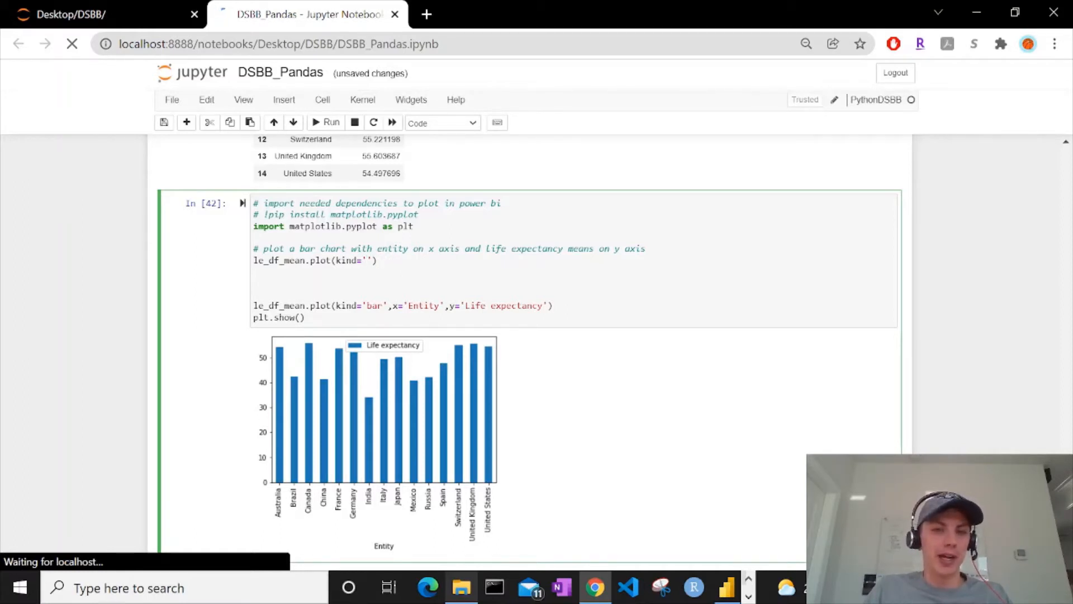
- Complete the new plot call's arguments as kind='bar', x='Entity', y='Life expectancy'
type("bar'")
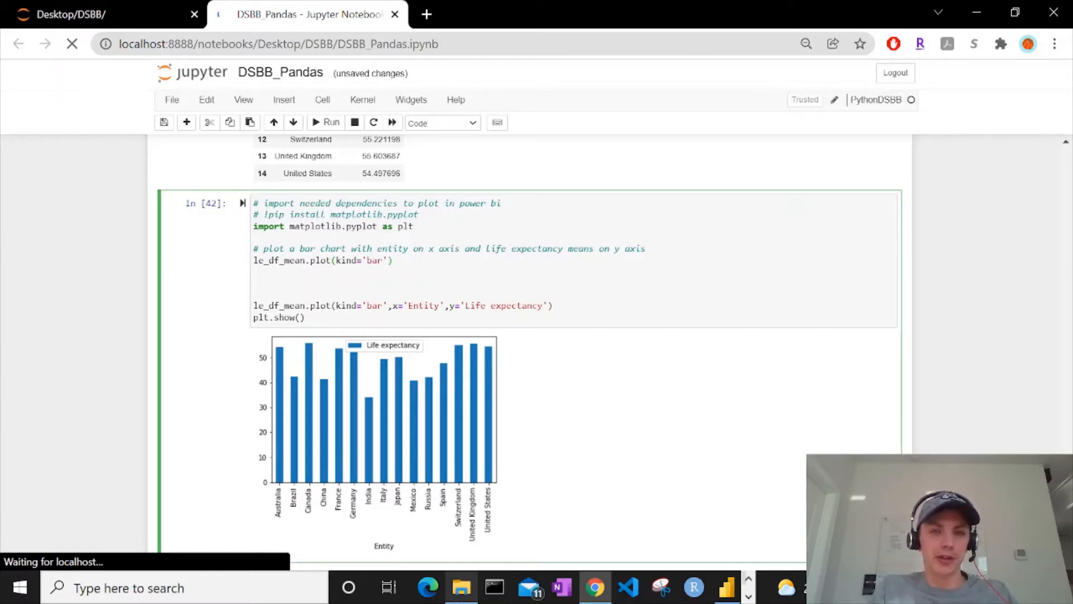
type(", ")
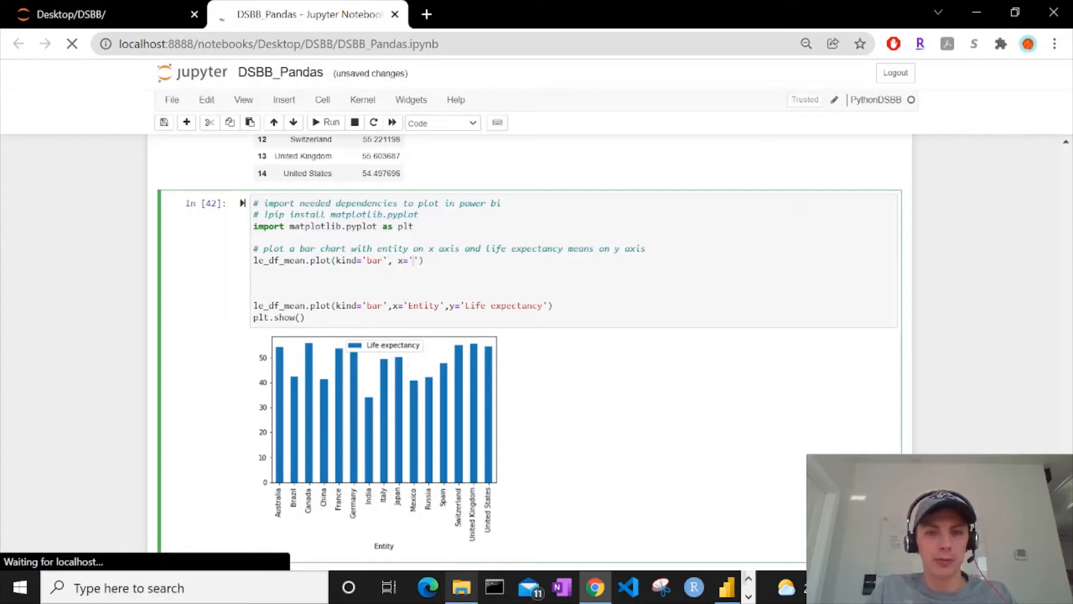
type("x='Entity', y")
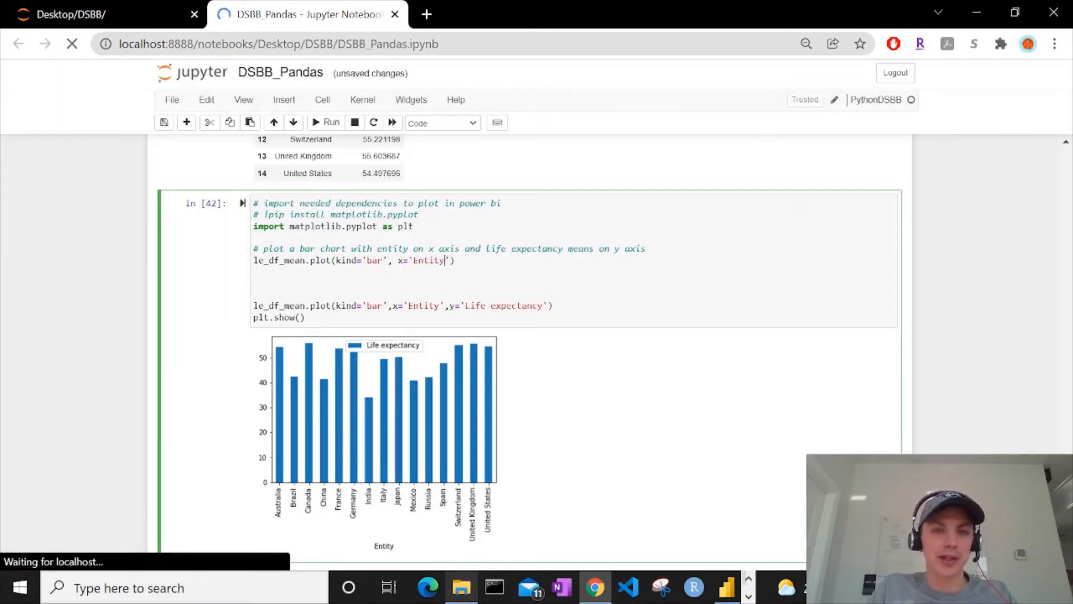
type("=")
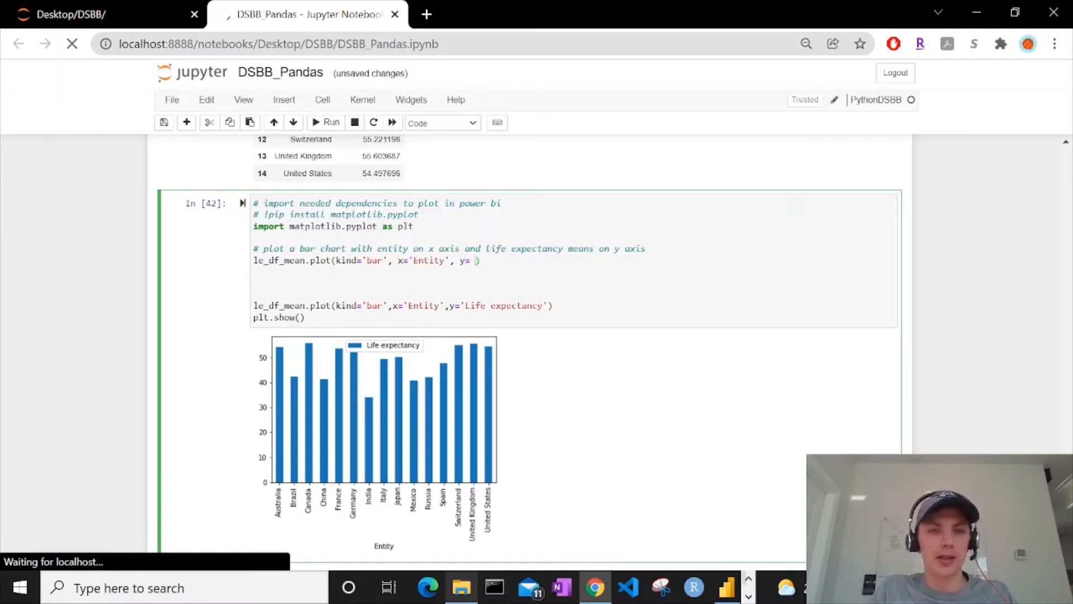
key("BackSpace")
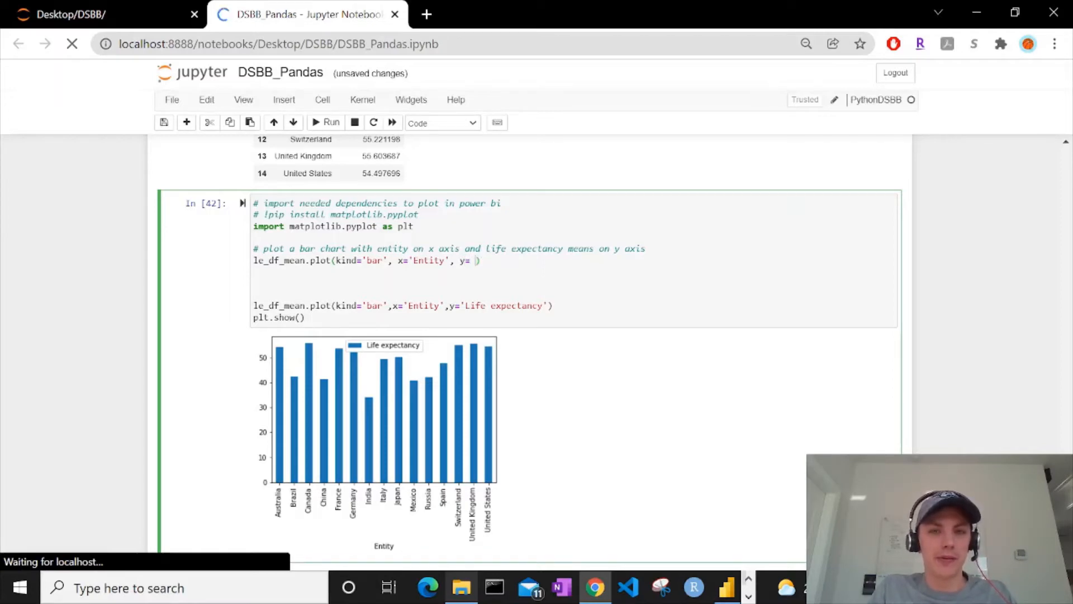
type("'Life expectancy")
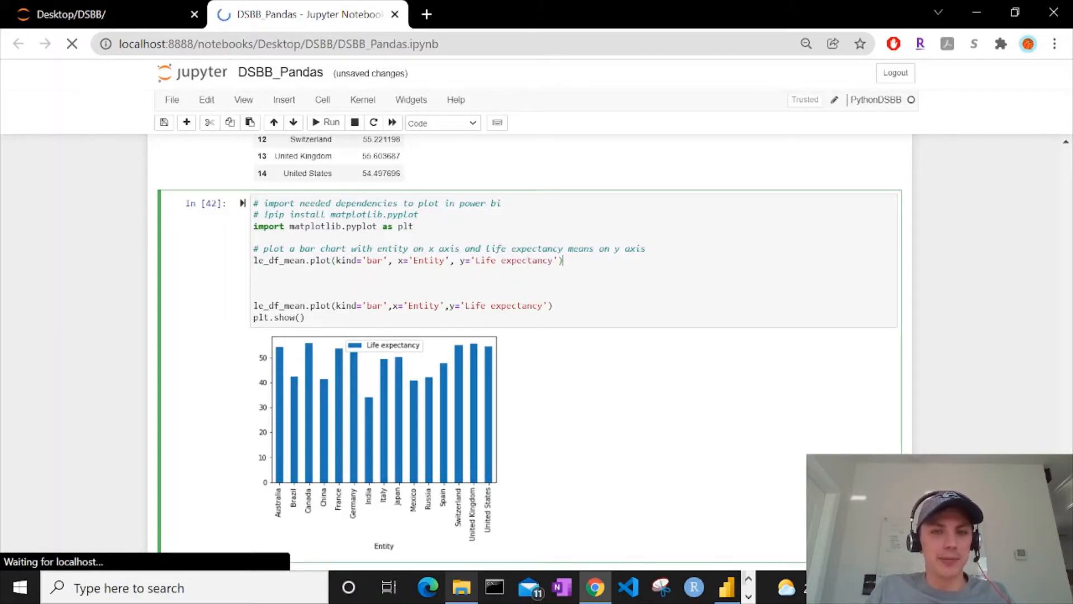
- Delete the old le_df_mean.plot and plt.show() lines together with the blank lines above them
left_click_drag(306, 318, 223, 305)
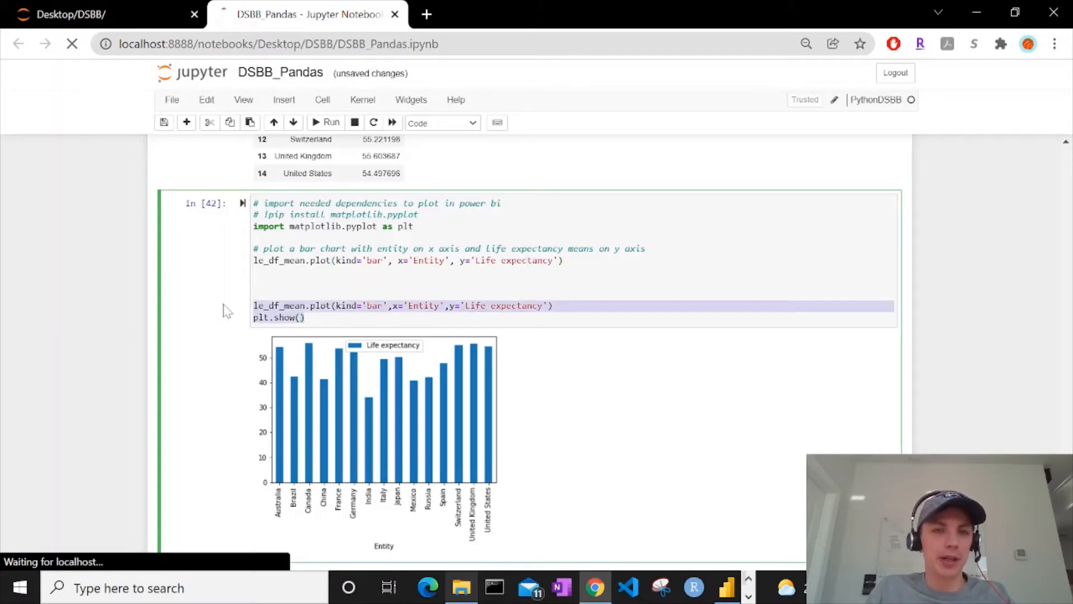
key("BackSpace")
key("BackSpace")
key("BackSpace")
key("BackSpace")
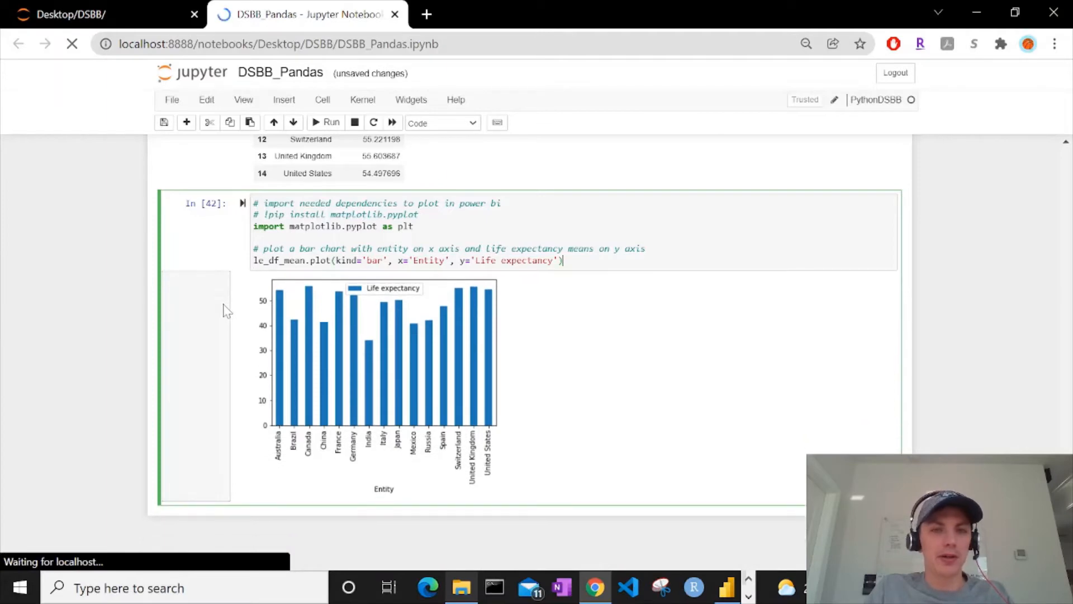
- Add plt.show() under the new plot call, run the cell and bring the bar chart into view
type("plt.show(")
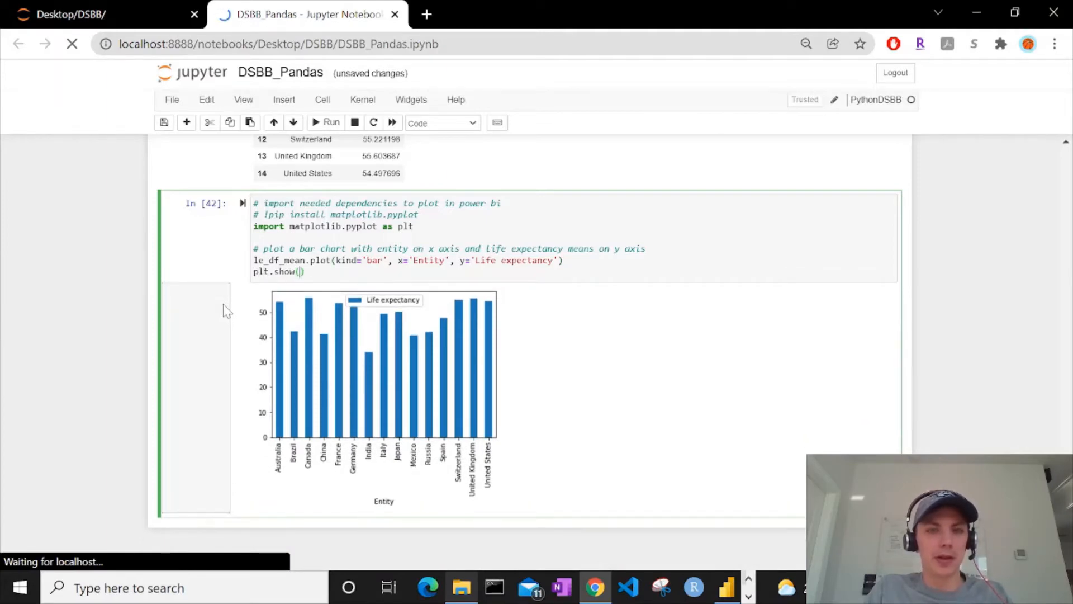
key("ctrl+Return")
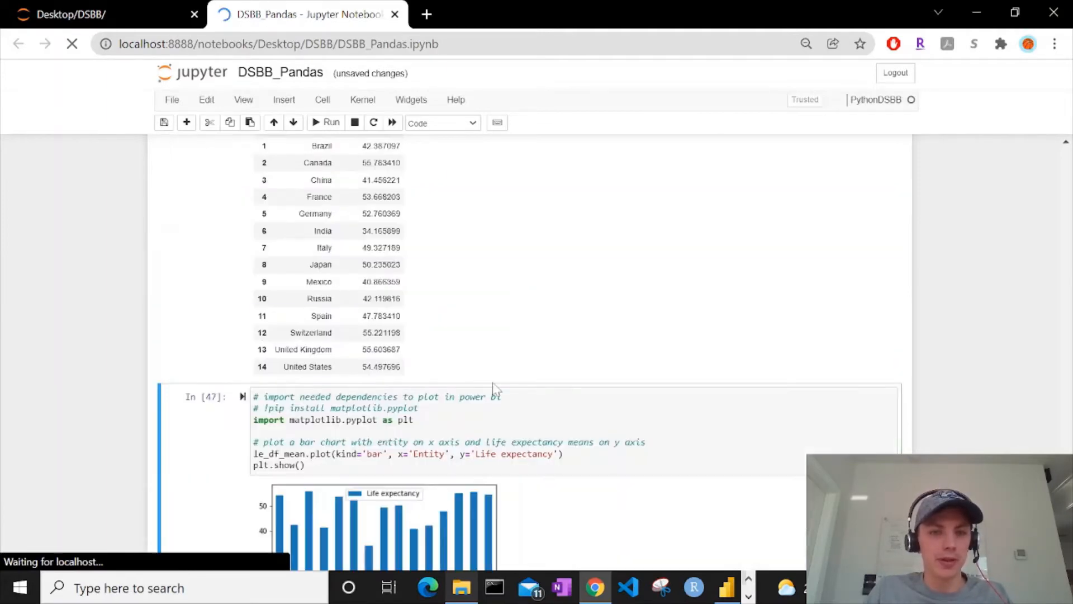
scroll(438, 378, "down", 3)
scroll(558, 380, "down", 1)
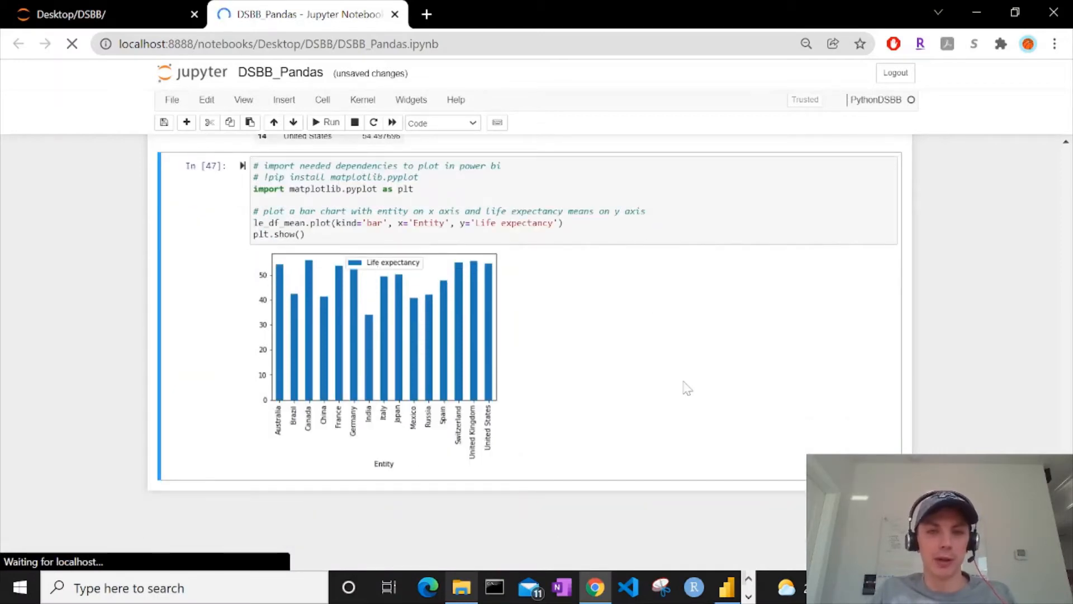
- Search Windows for powerb and switch to Power BI Desktop
left_click(132, 594)
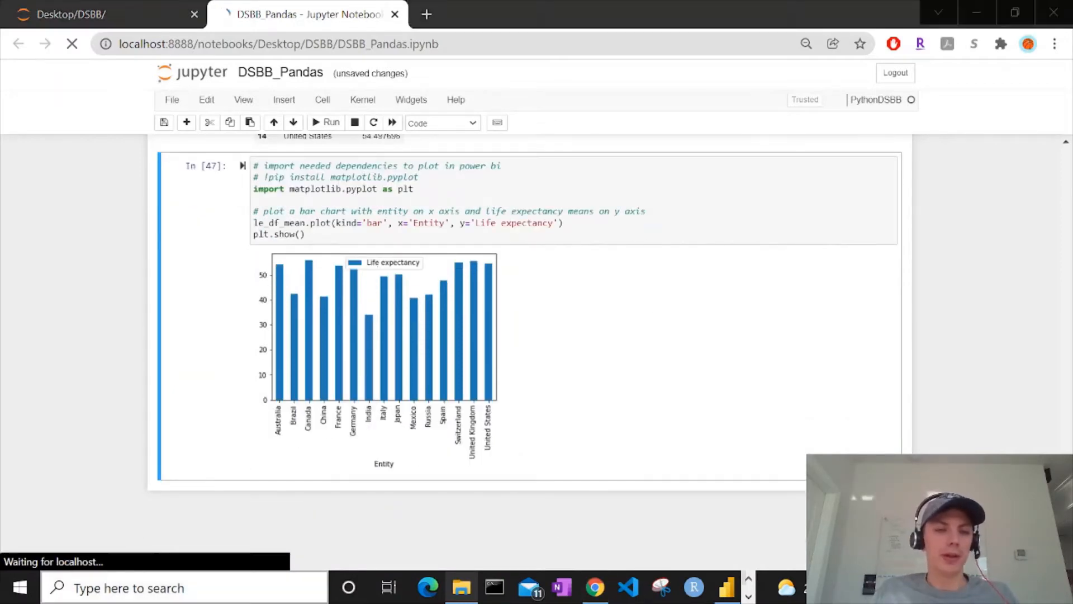
type("powerb")
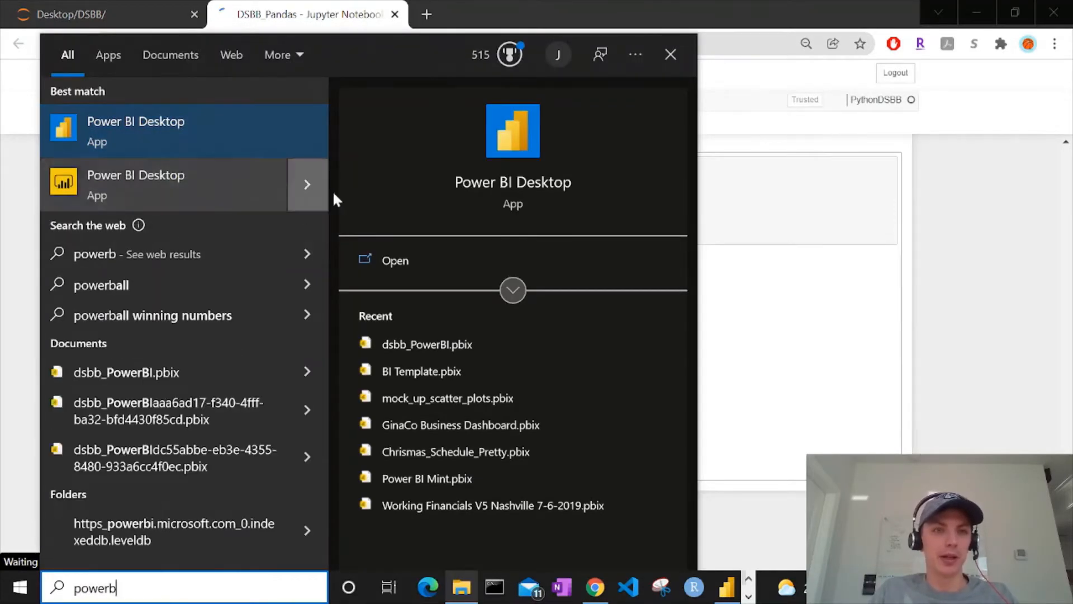
left_click(970, 426)
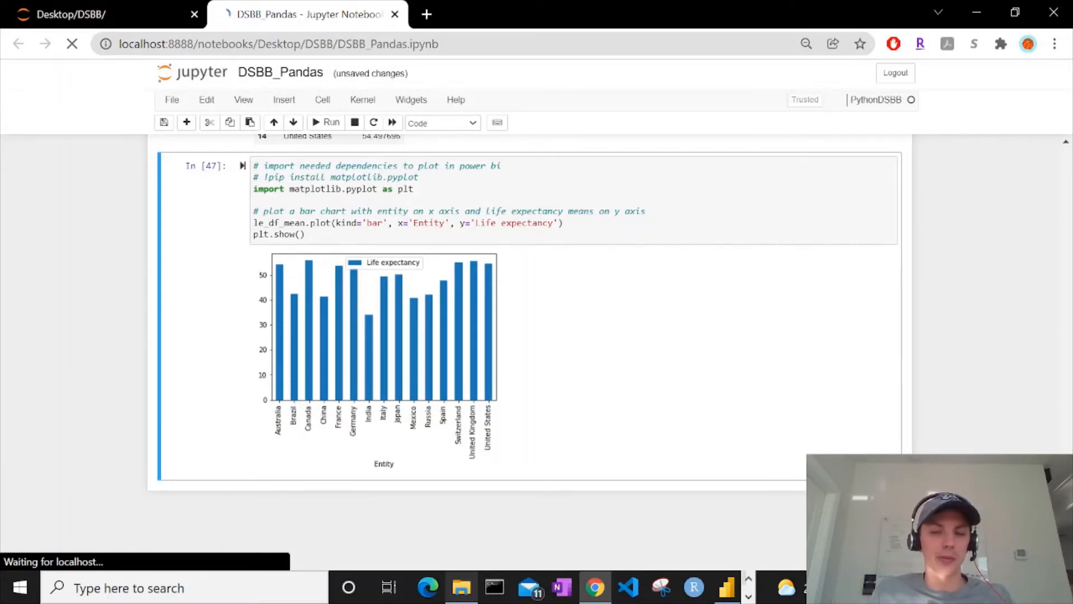
left_click(727, 588)
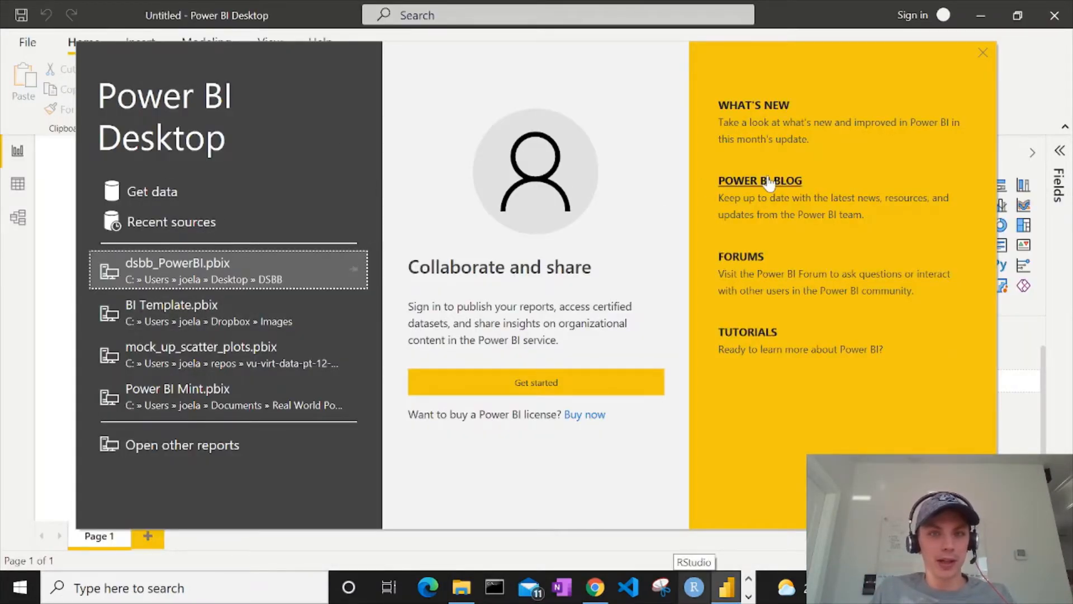
- Dismiss the start screen and open the Python scripting options at the Python home directory setting
left_click(983, 53)
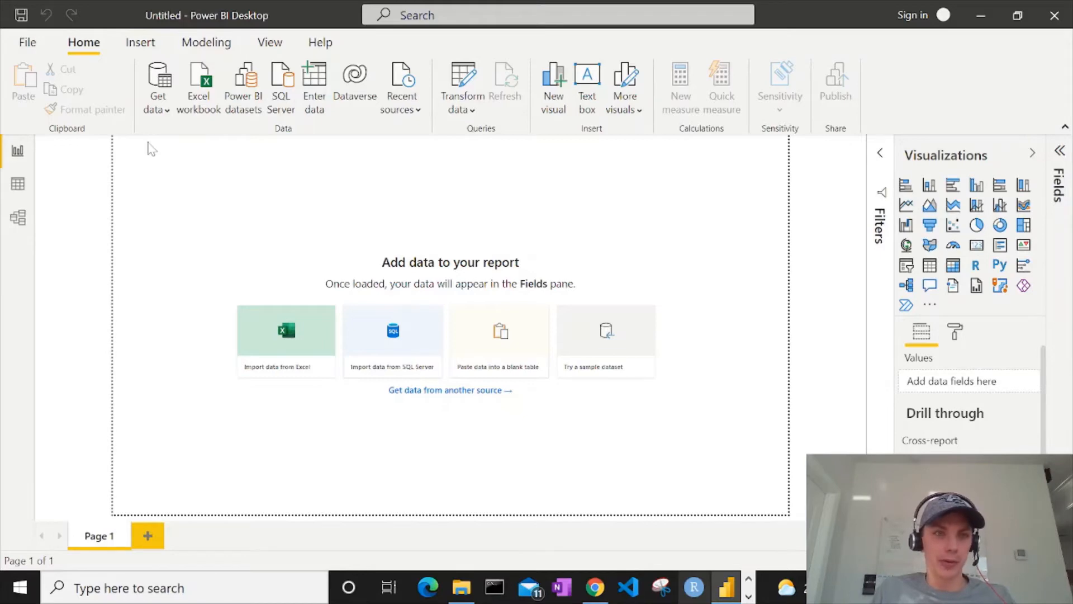
left_click(26, 43)
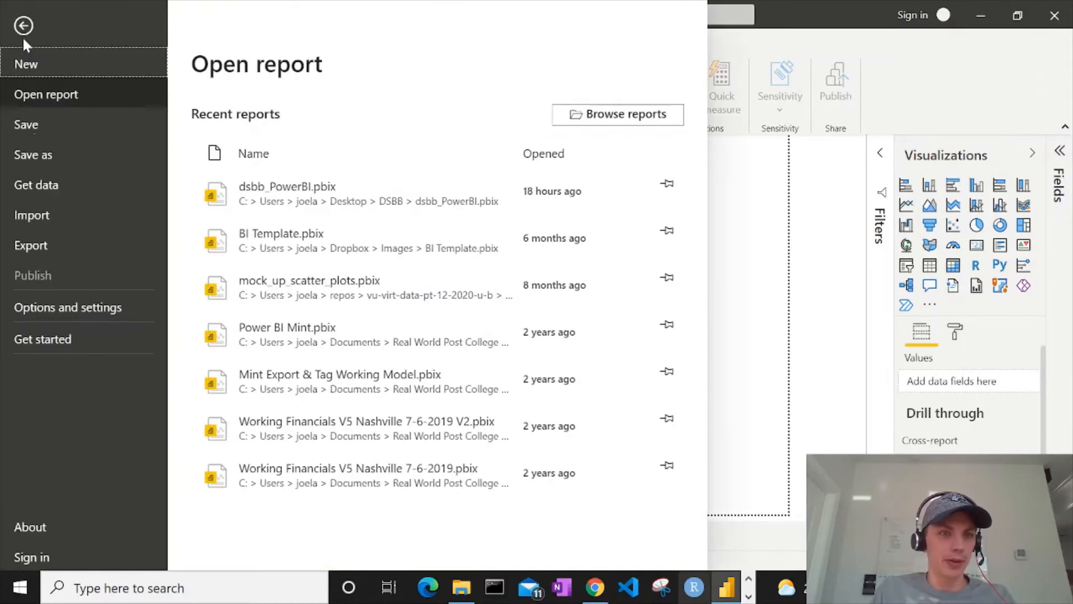
left_click(56, 306)
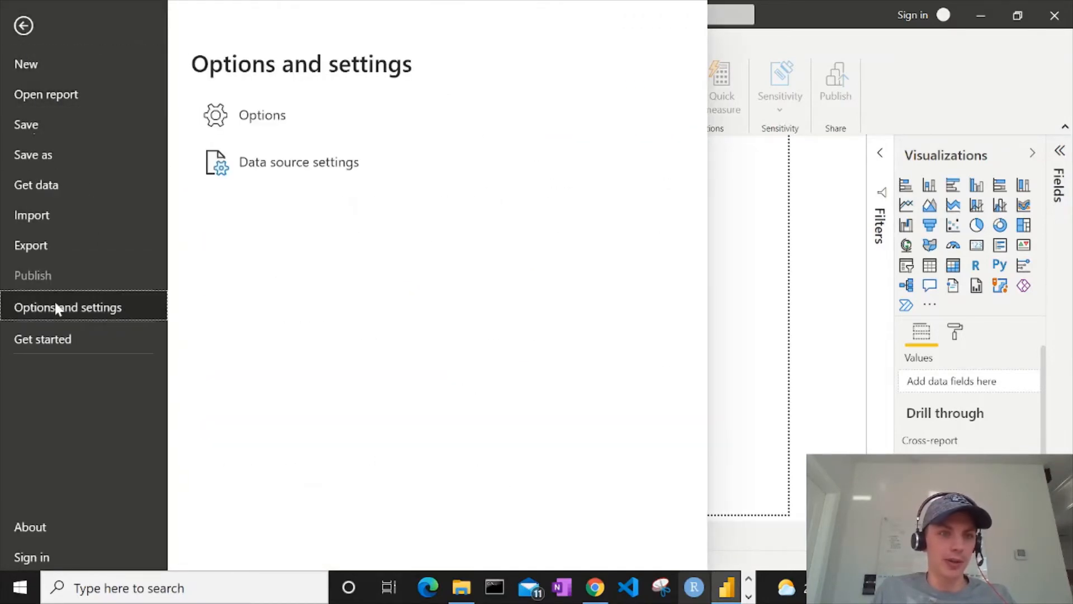
left_click(285, 119)
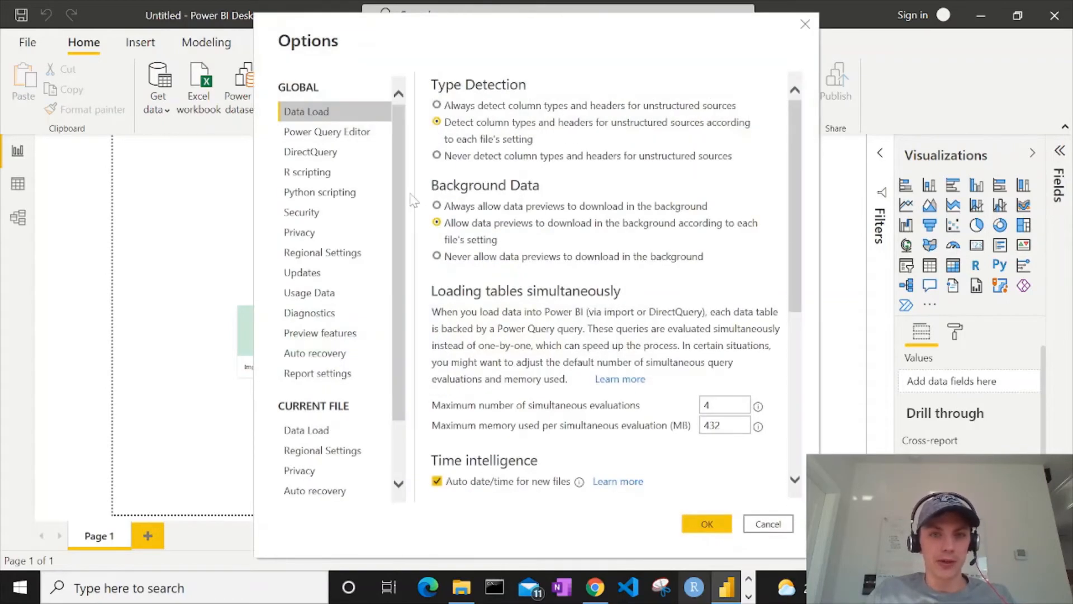
left_click(309, 192)
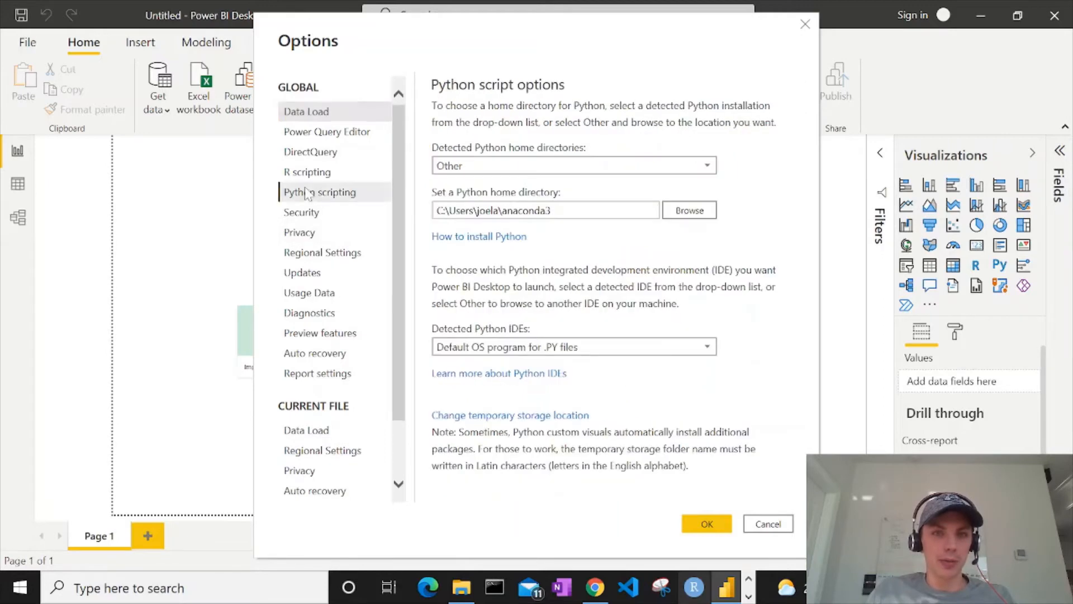
left_click(588, 216)
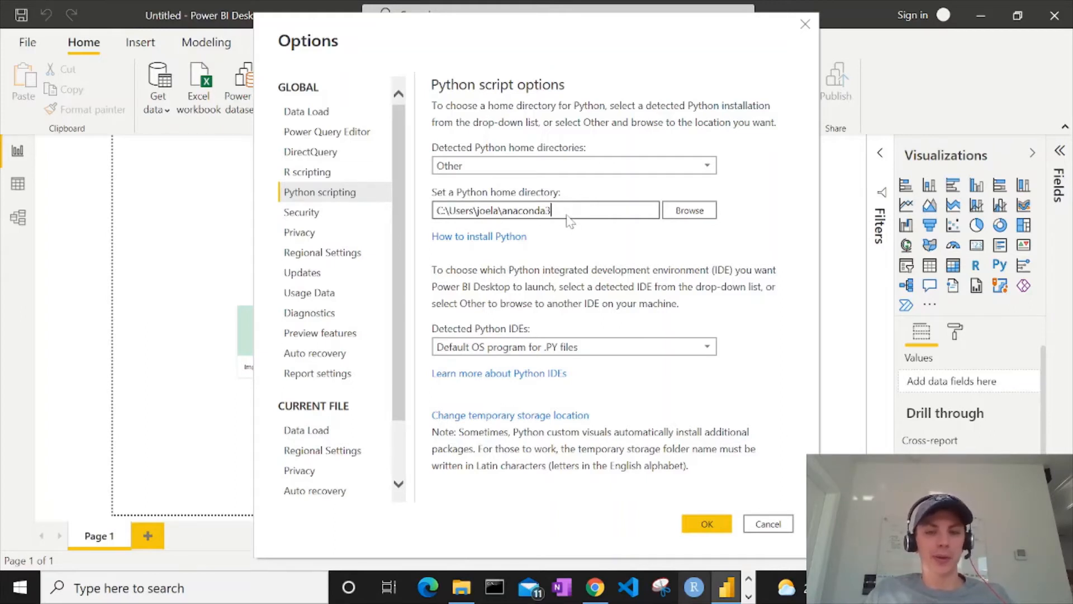
- Switch to Command Prompt and check the installed Python version with python --version
left_click(601, 599)
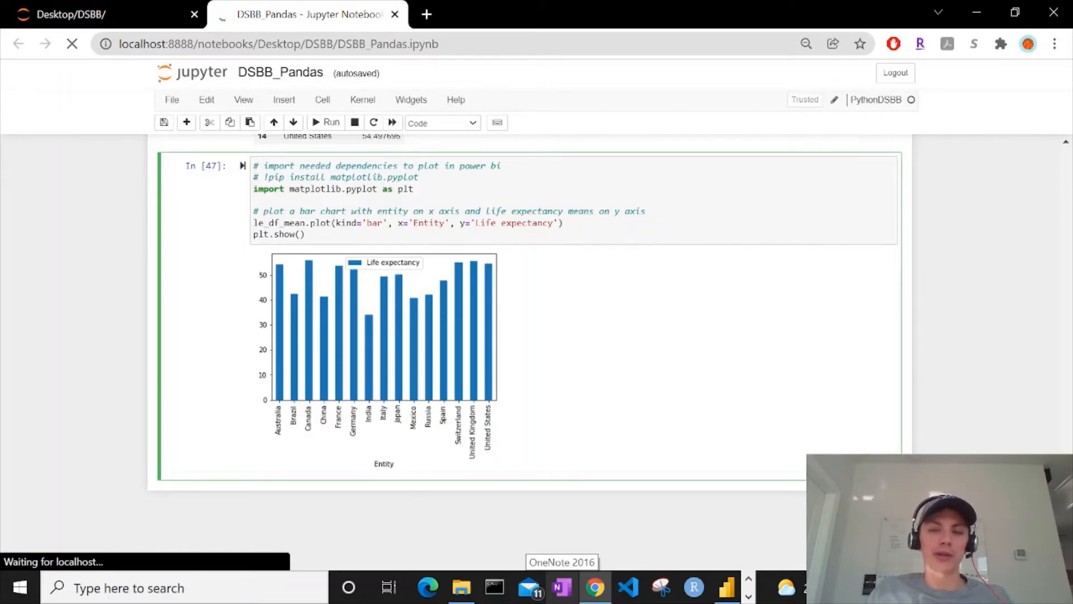
left_click(982, 16)
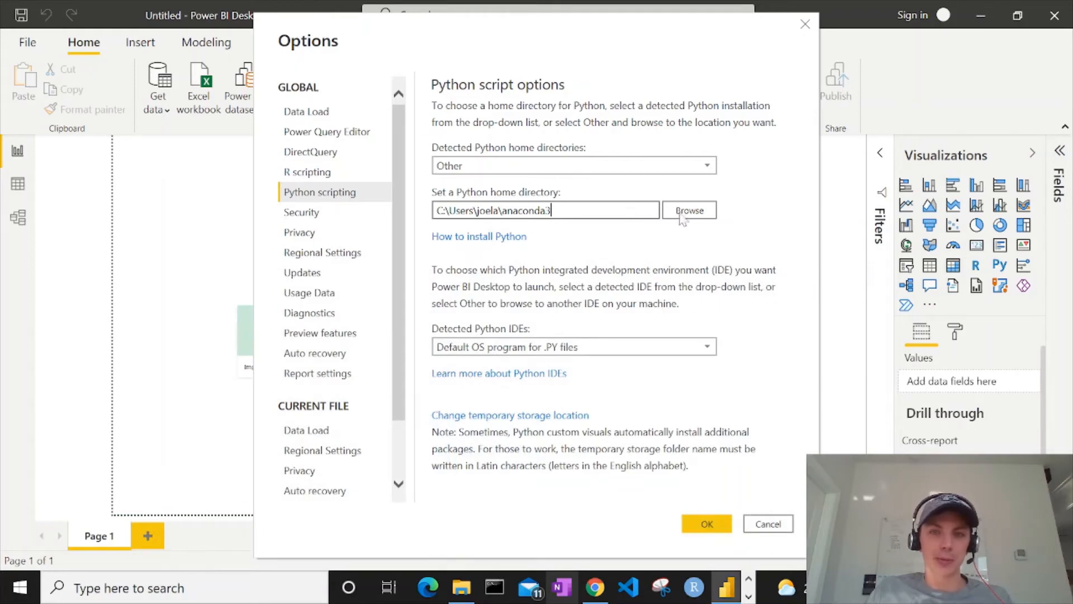
left_click(494, 587)
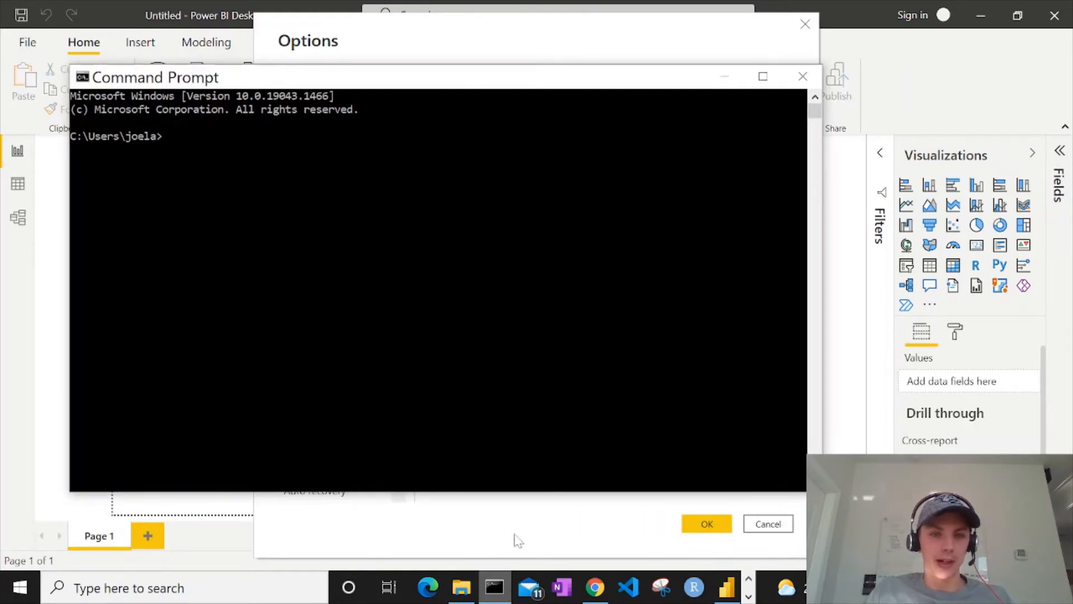
key("super")
type("cmd")
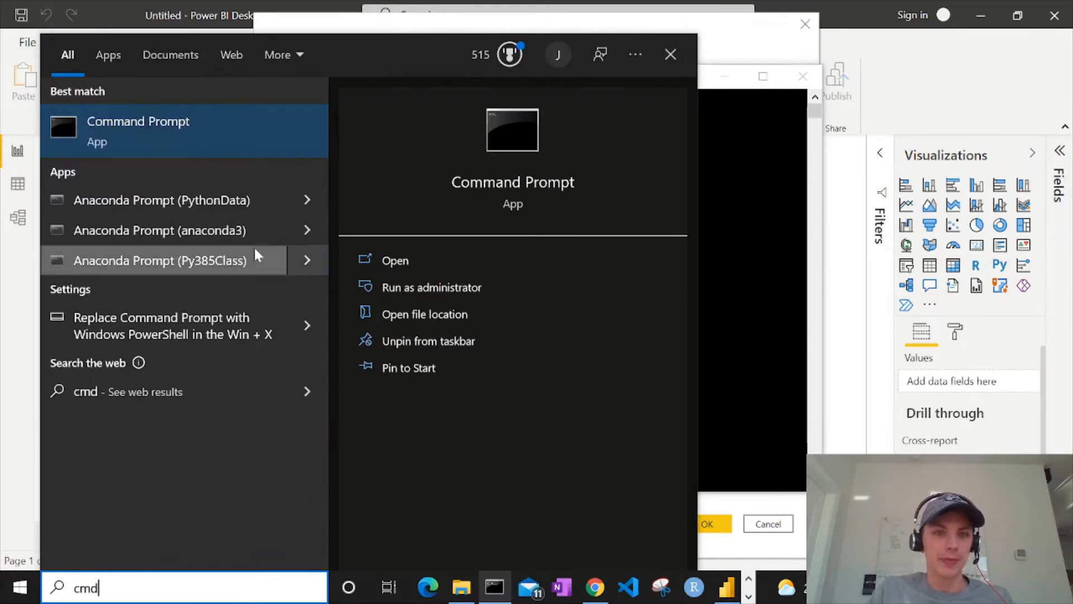
left_click(141, 134)
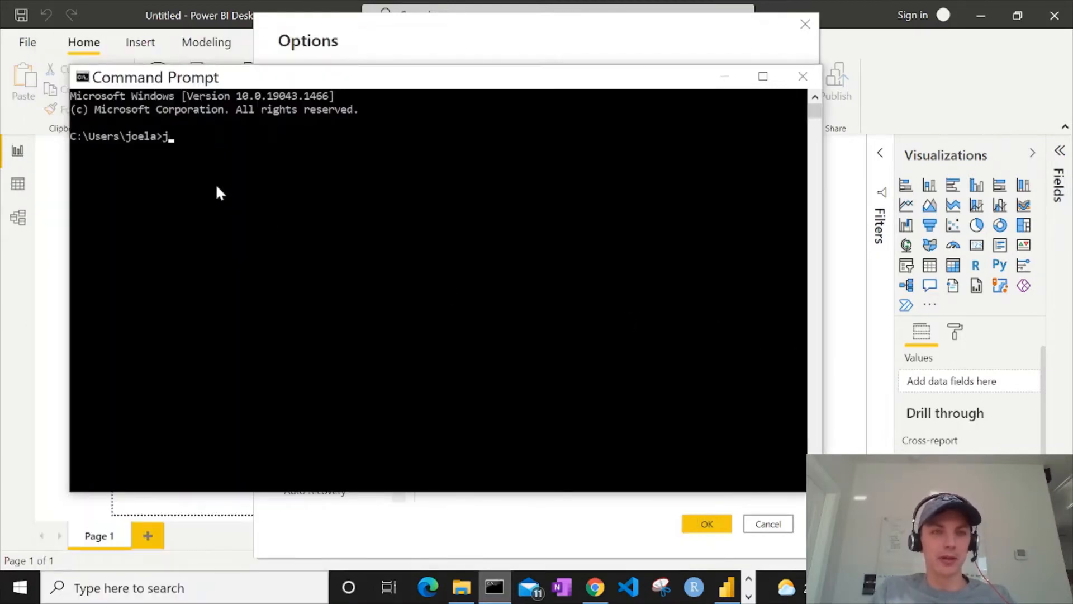
type("python --version")
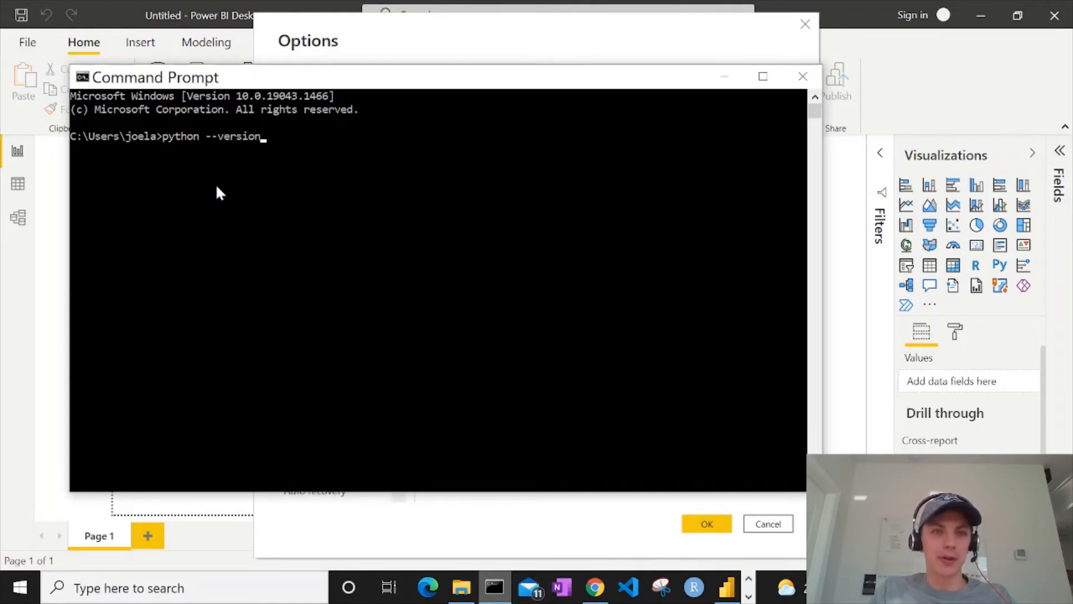
key("Return")
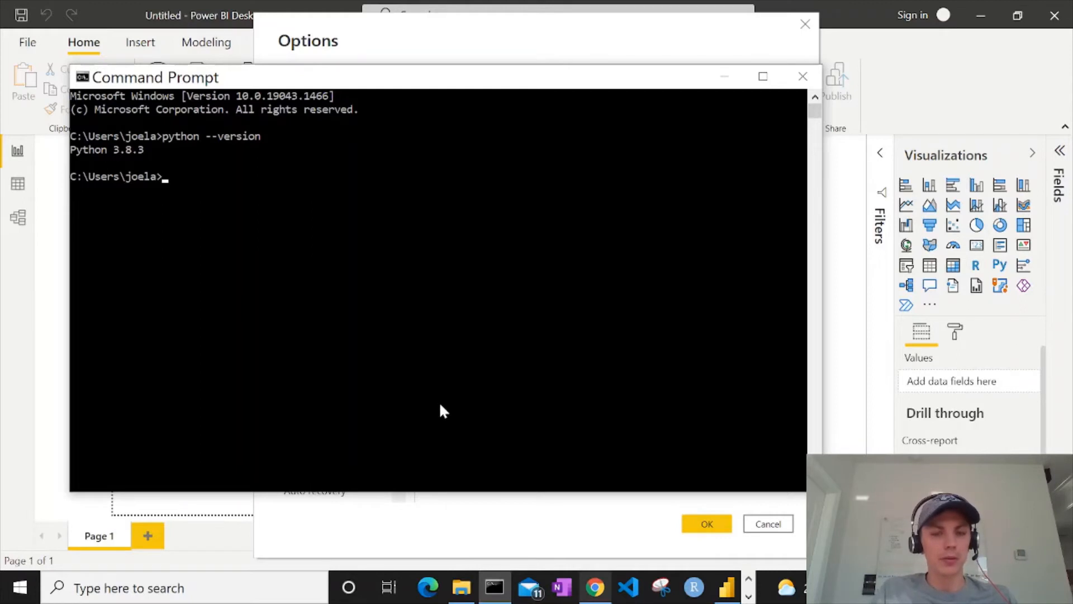
- Start a Python session and try to query the interpreter's folder with os.path.dirname(sys.executable)
type("python")
key("Return")
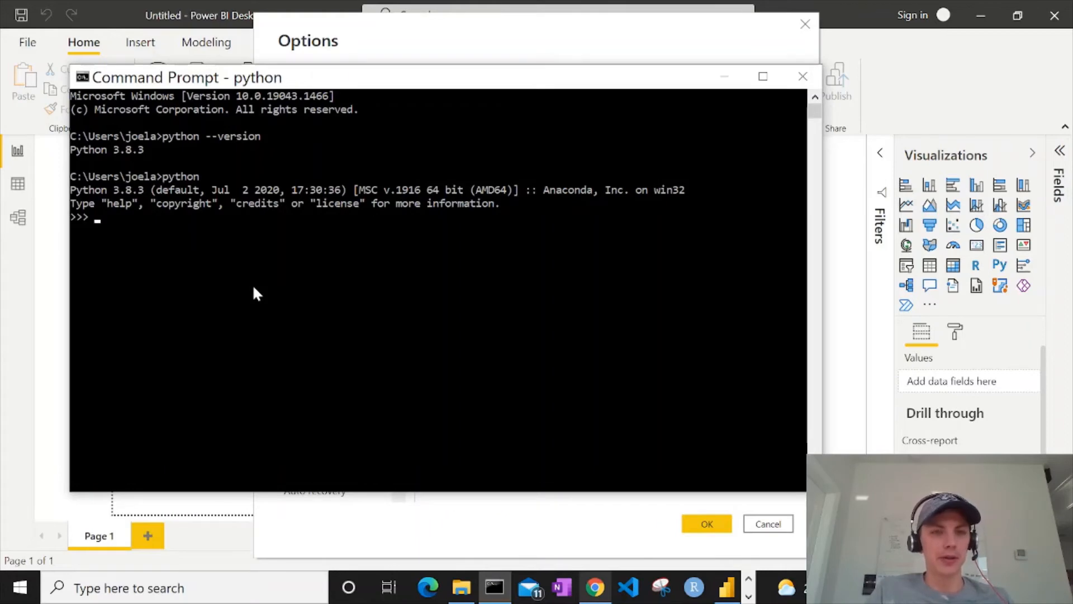
type("os.path.dirname(sys.executable)")
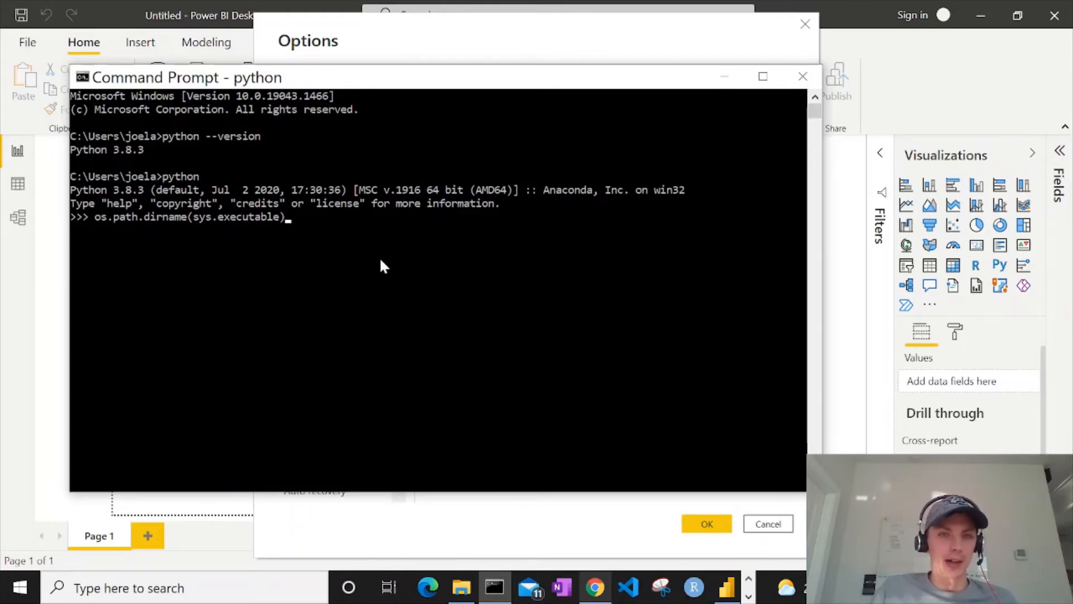
key("Return")
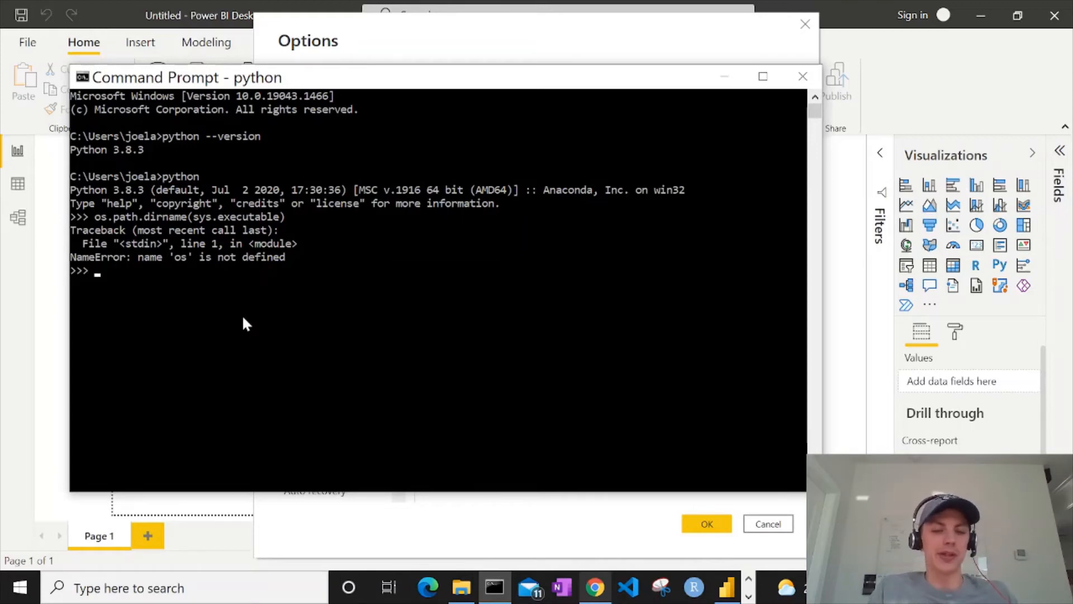
- Import os and sys, and evaluate os.path.dirname(sys.executable) to get the Python installation path
type("import os")
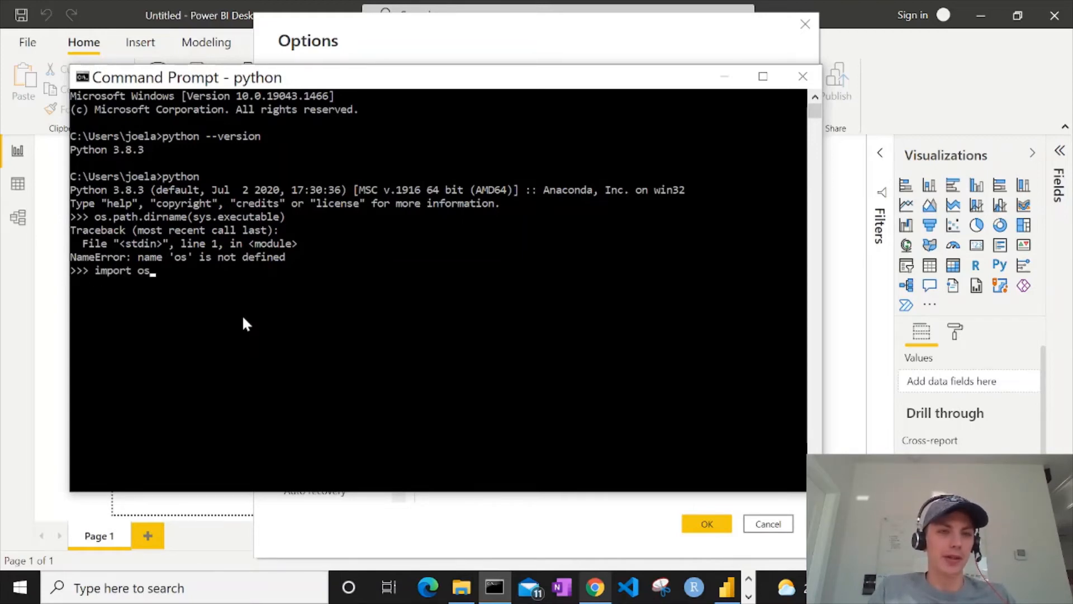
key("Return")
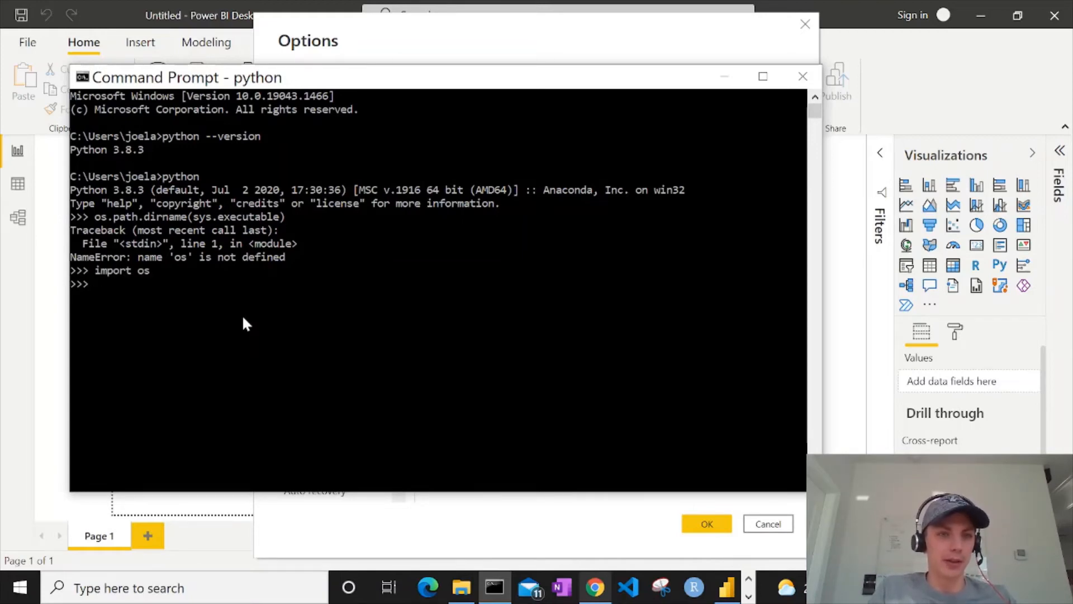
type("impor")
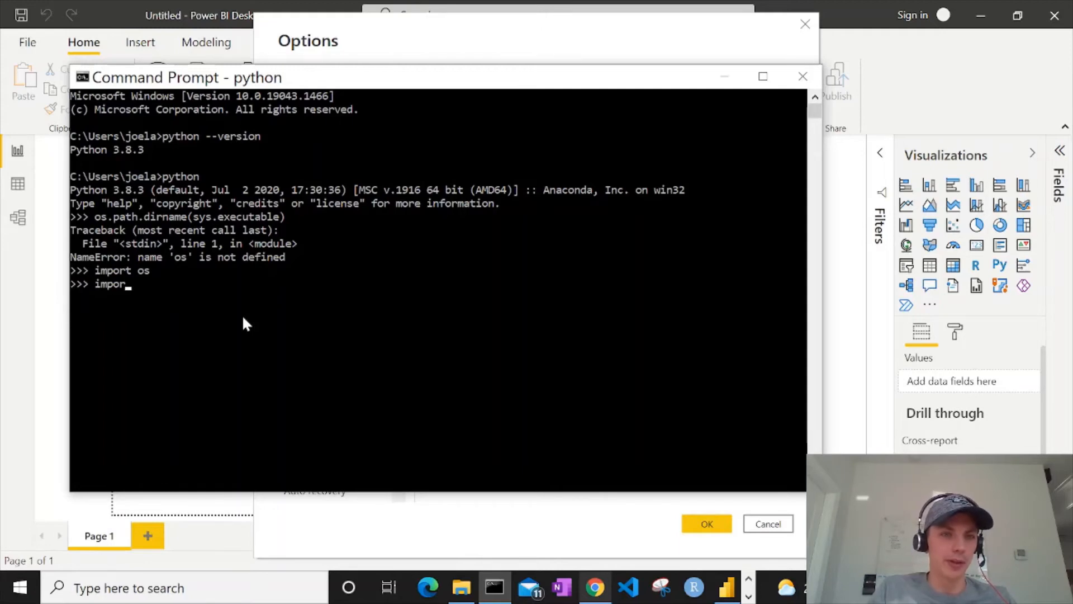
type("t sys")
key("Return")
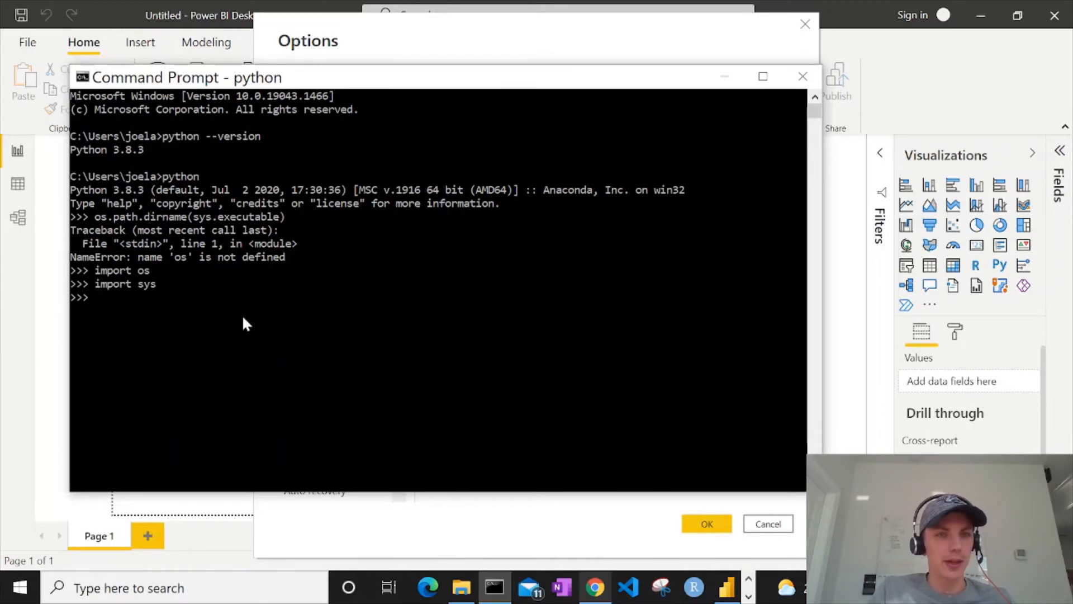
type("os.pat")
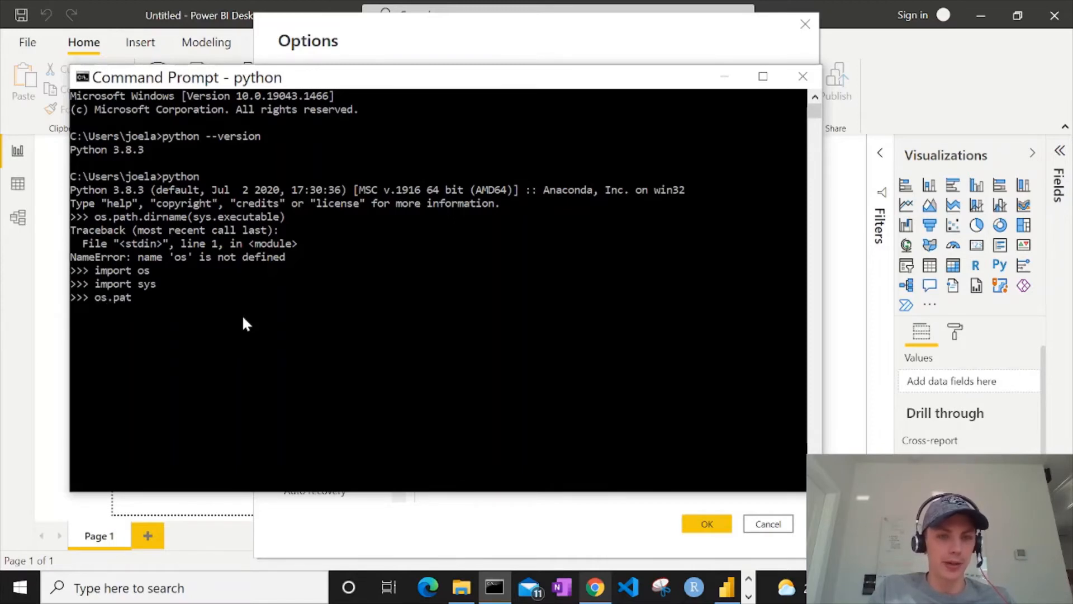
type("h.dirname")
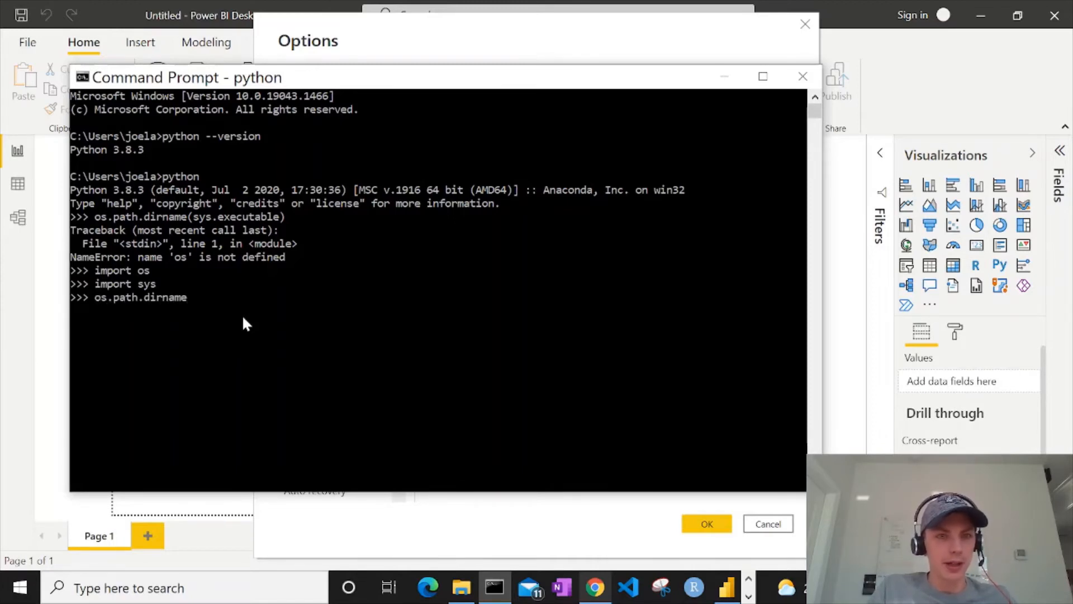
type("(sys.")
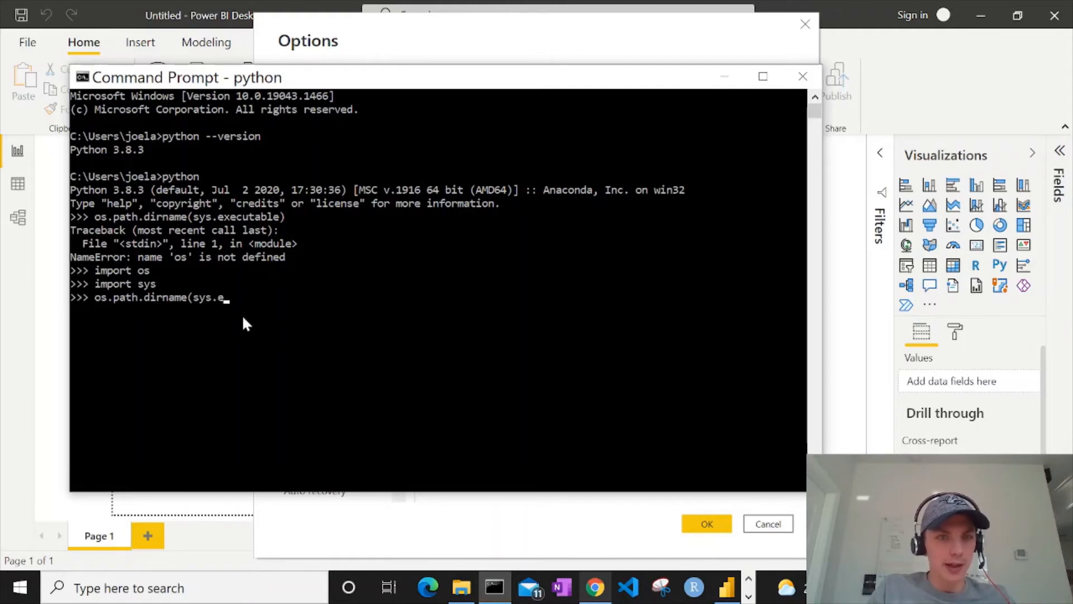
type("executable)")
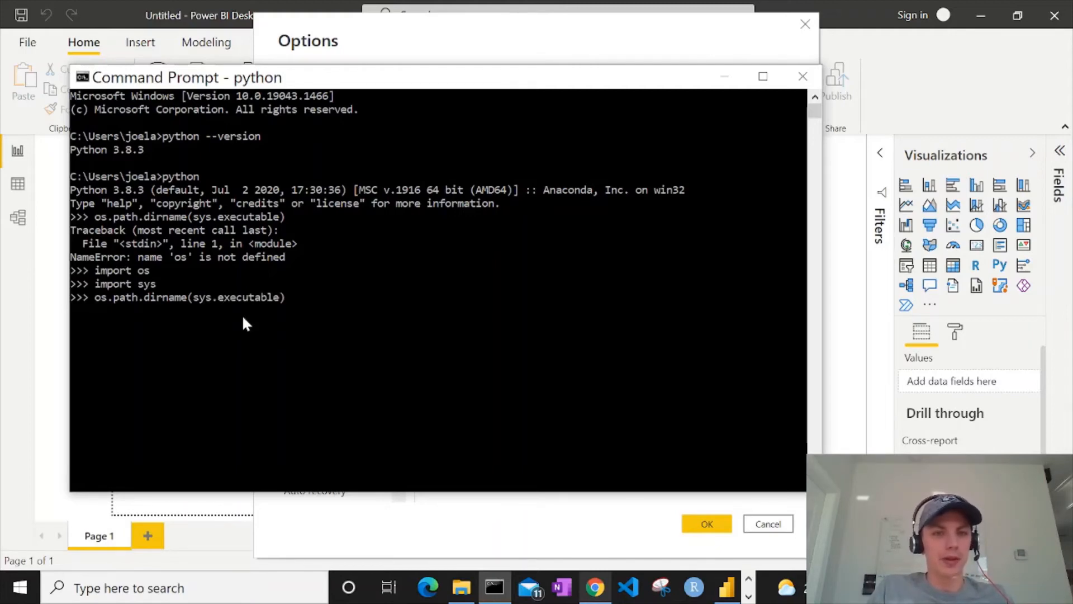
key("Return")
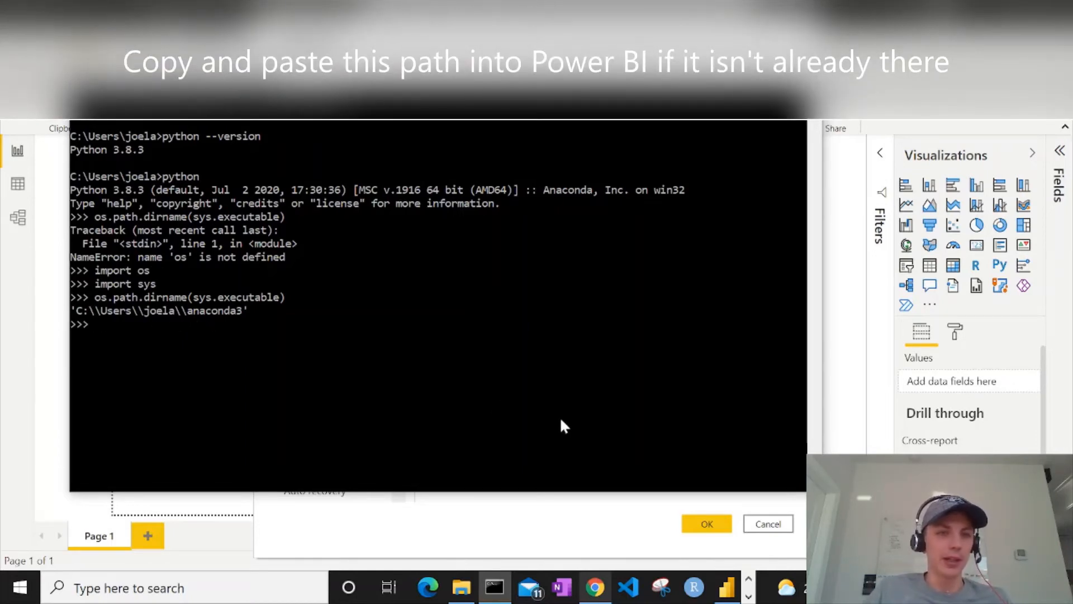
- End the Python session with exit() and close Command Prompt, returning to the Power BI options
type("exit")
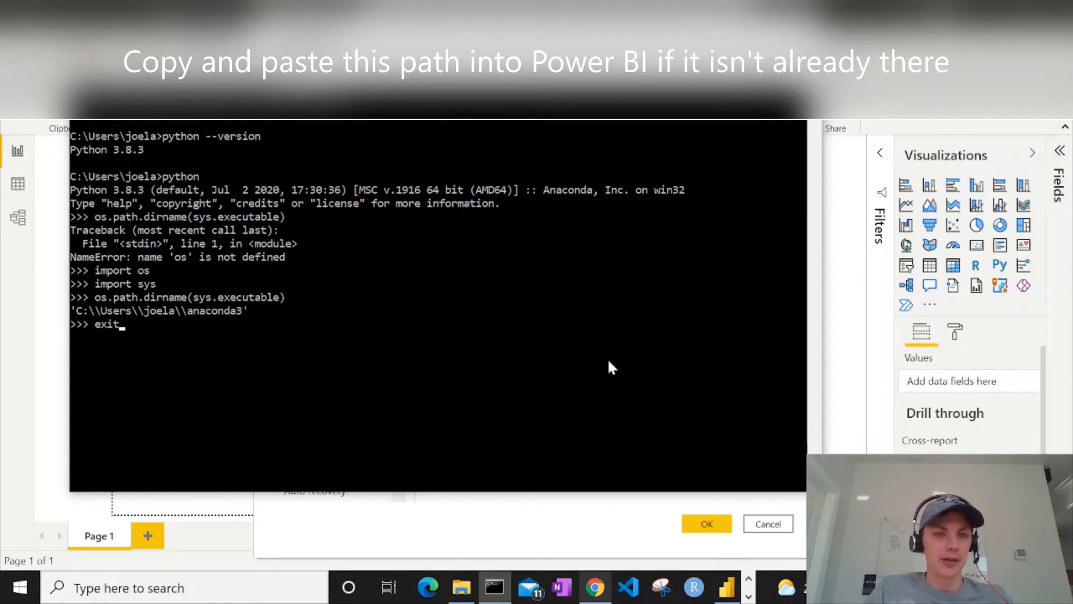
key("Return")
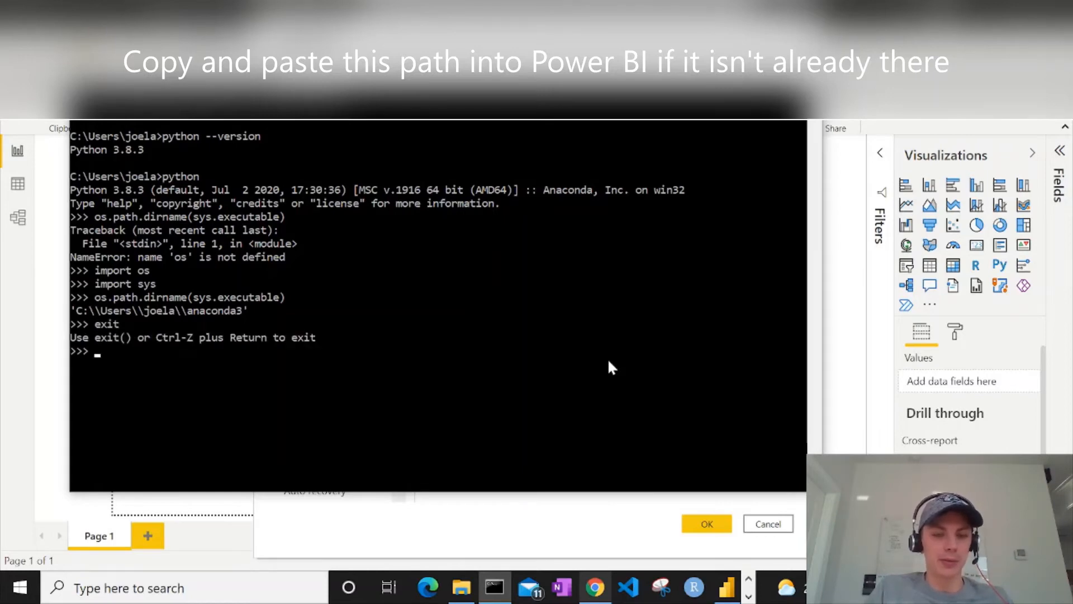
type("os.path.dirname(sys.executable)os.path.dirname(sys.executable)")
type("e")
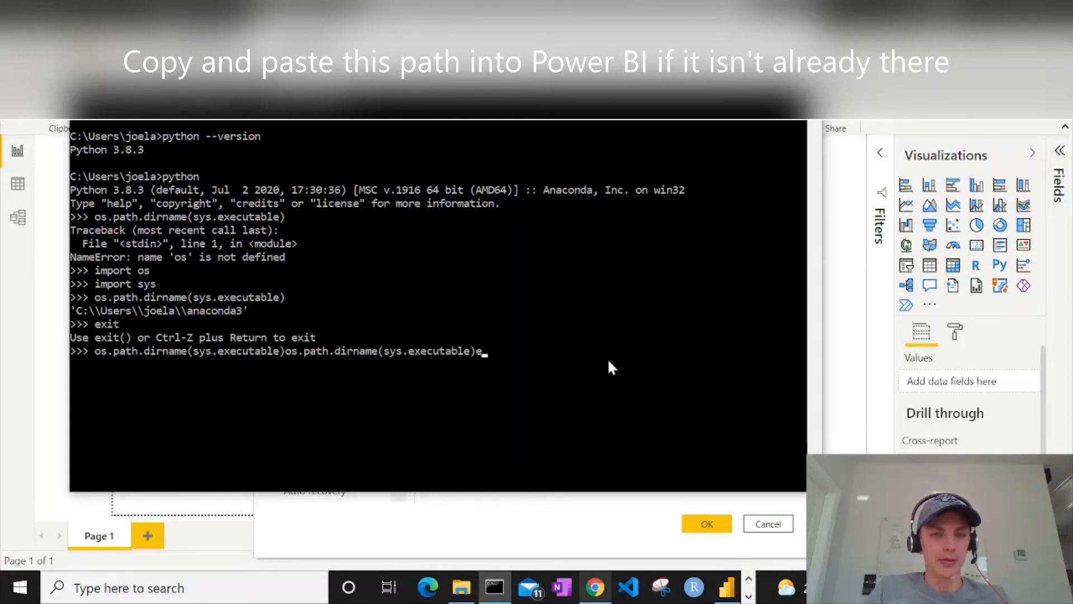
key("BackSpace")
key("BackSpace")
key("BackSpace")
key("BackSpace")
key("BackSpace")
key("BackSpace")
key("BackSpace")
key("BackSpace")
key("BackSpace")
key("BackSpace")
key("BackSpace")
key("BackSpace")
key("BackSpace")
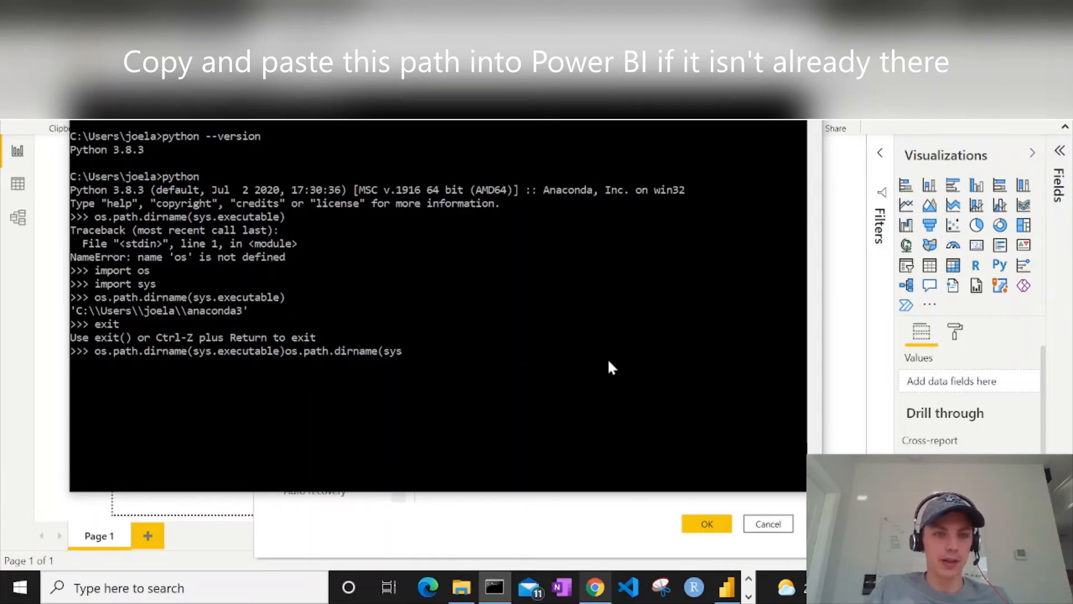
key("BackSpace")
key("BackSpace")
key("BackSpace")
key("BackSpace")
key("BackSpace")
key("BackSpace")
key("BackSpace")
key("BackSpace")
key("BackSpace")
key("BackSpace")
key("BackSpace")
key("BackSpace")
key("BackSpace")
key("BackSpace")
key("BackSpace")
key("BackSpace")
key("BackSpace")
key("BackSpace")
key("BackSpace")
key("BackSpace")
type("xit()")
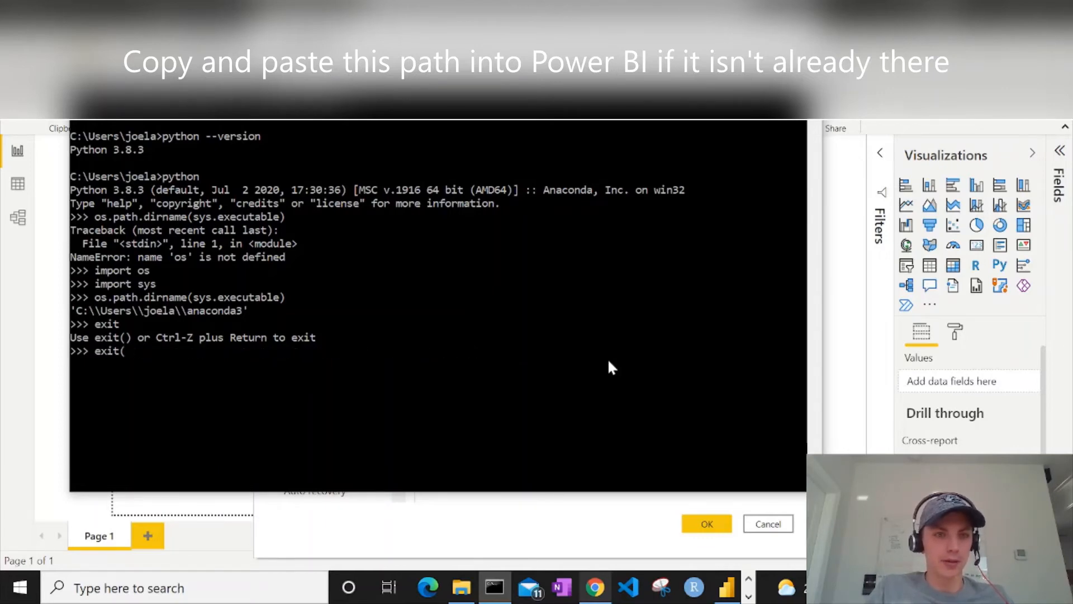
key("Return")
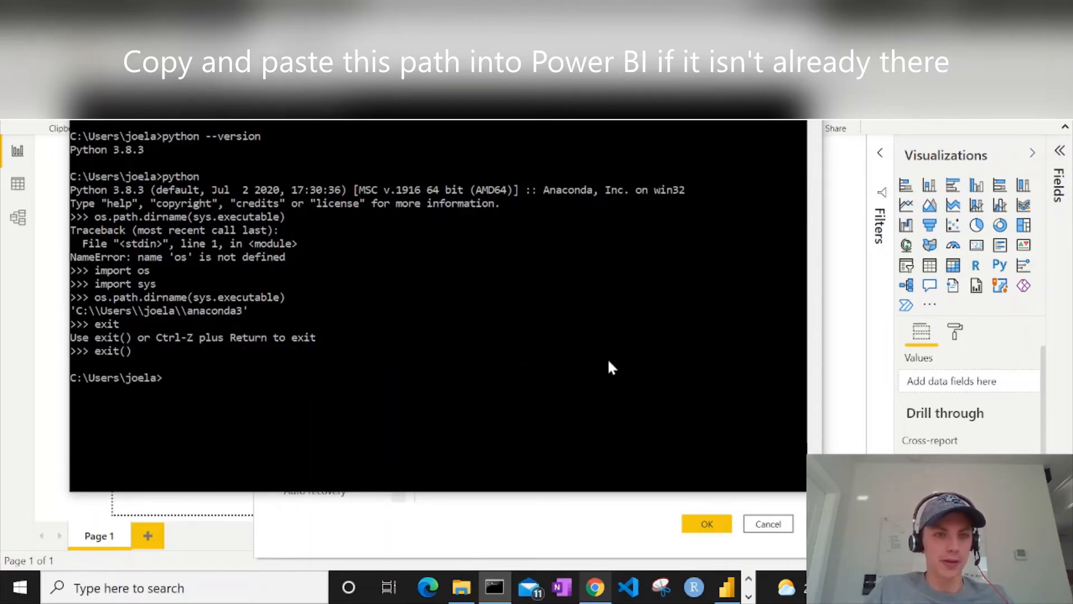
type("exit(")
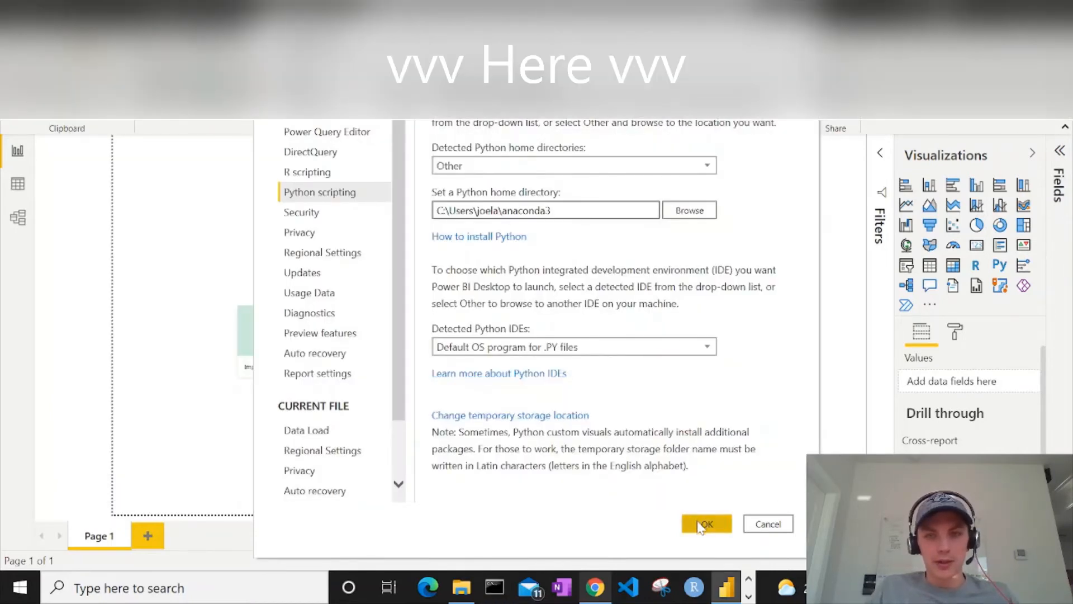
- Accept the Python scripting options, search the data sources for python, and connect to Python script
left_click(700, 523)
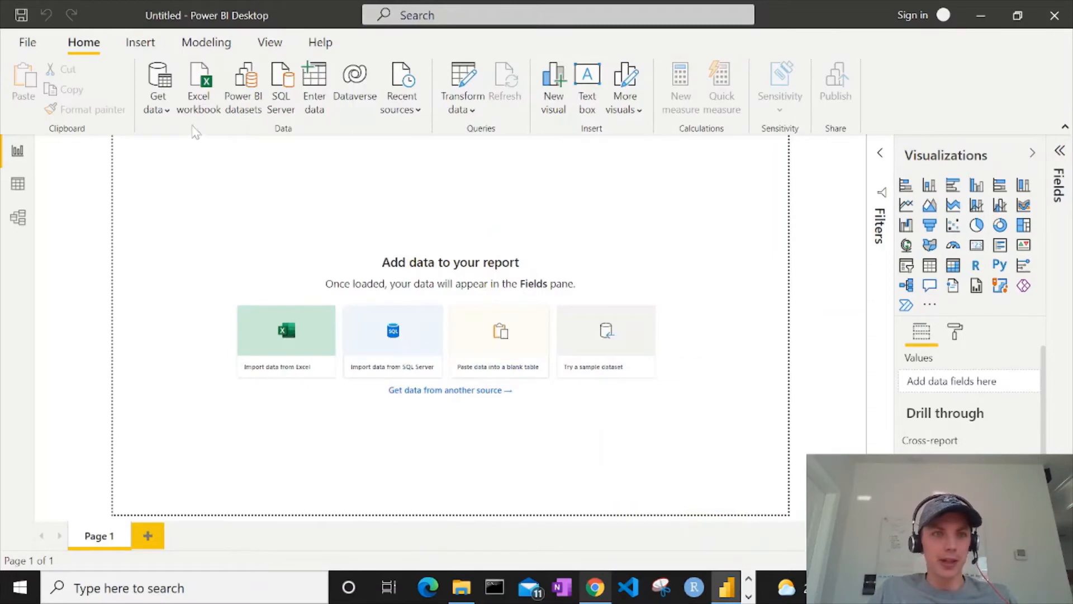
left_click(166, 110)
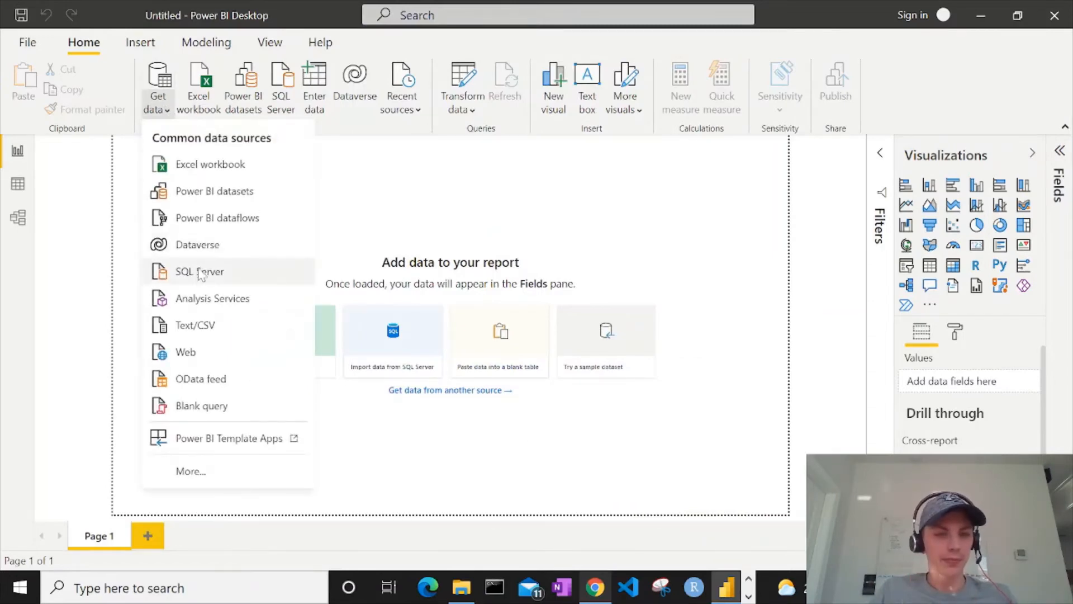
left_click(183, 477)
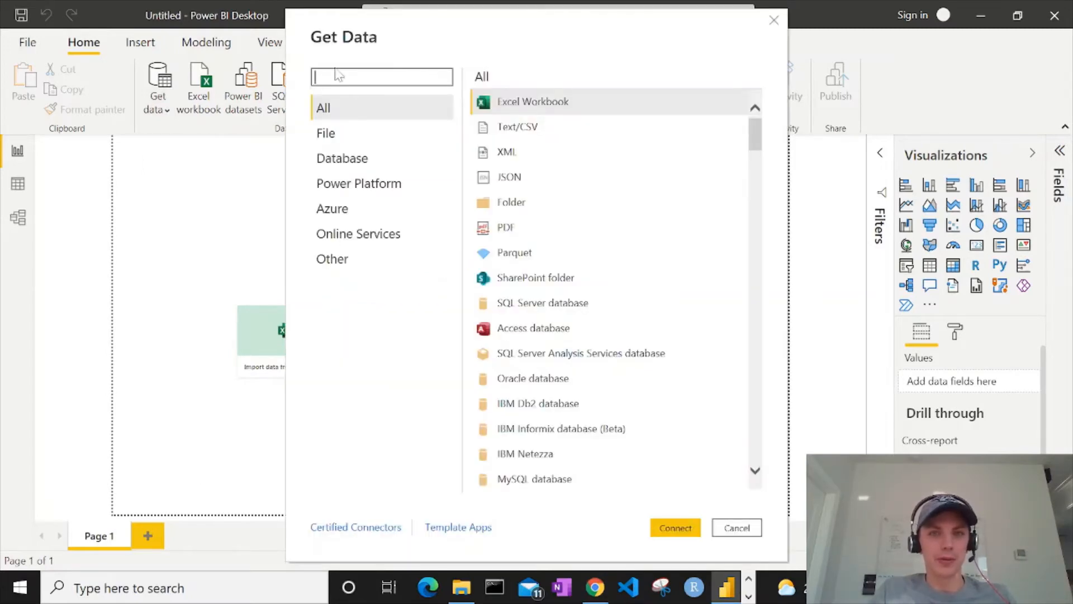
type("python")
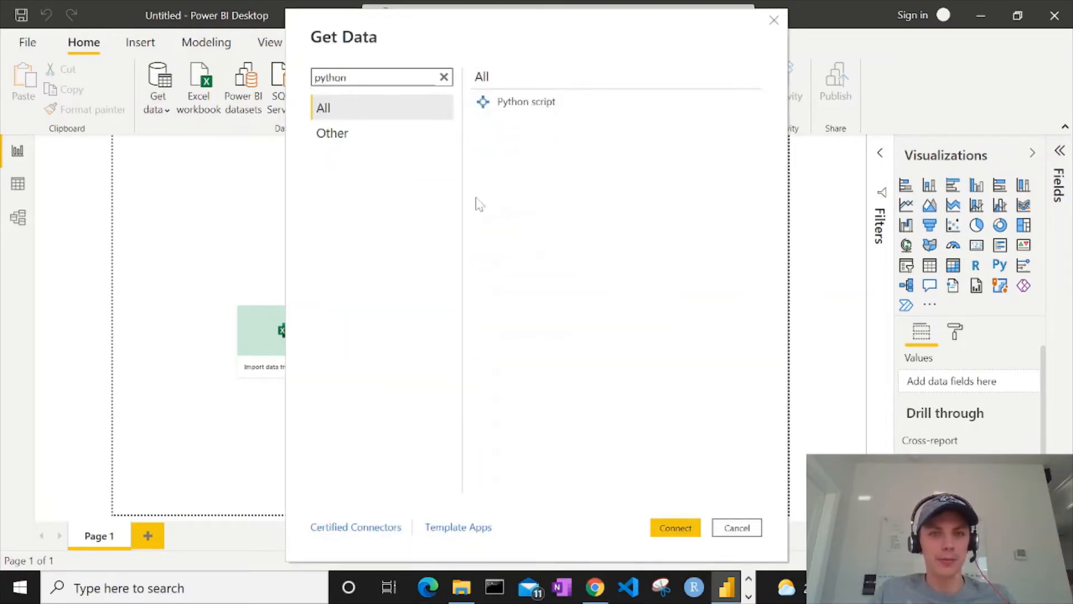
left_click(508, 105)
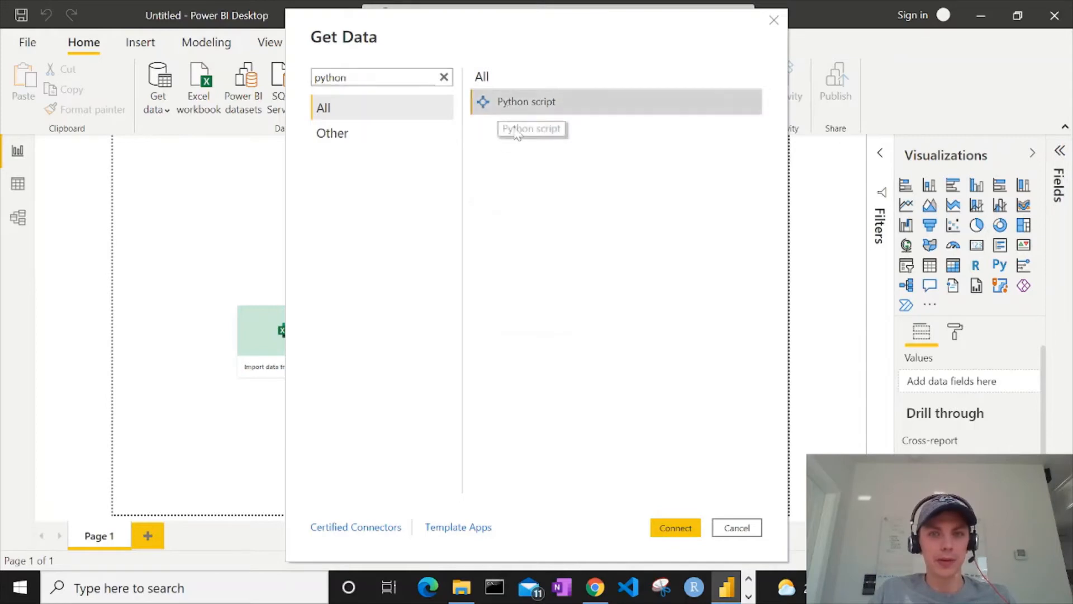
left_click(684, 530)
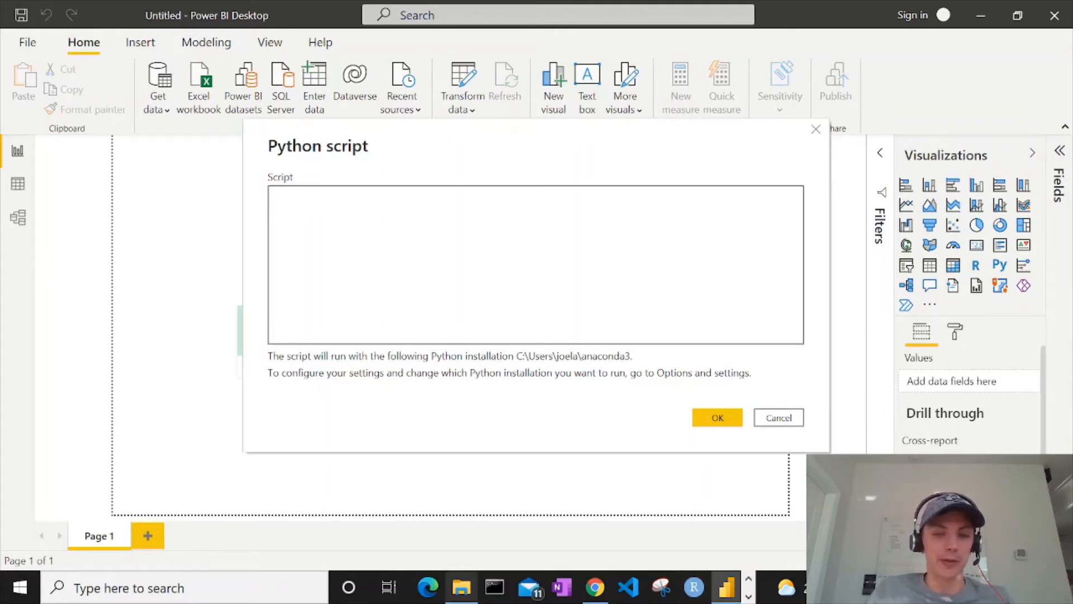
- Switch to File Explorer and copy the folder location from the properties of dsbb1_lifeexpectancy.csv in the DSBB folder
left_click(462, 587)
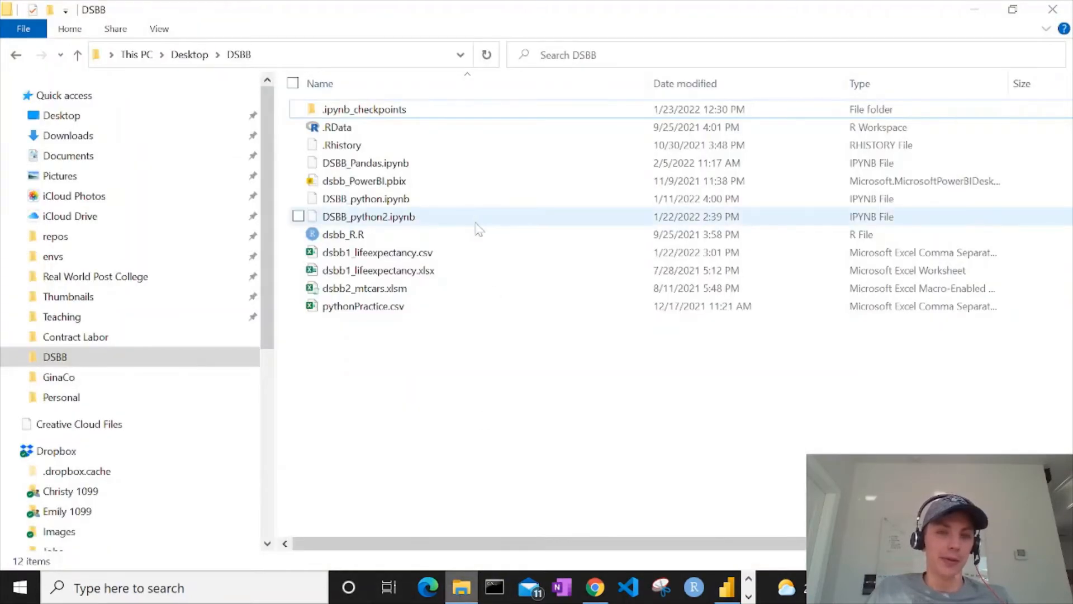
left_click(375, 256)
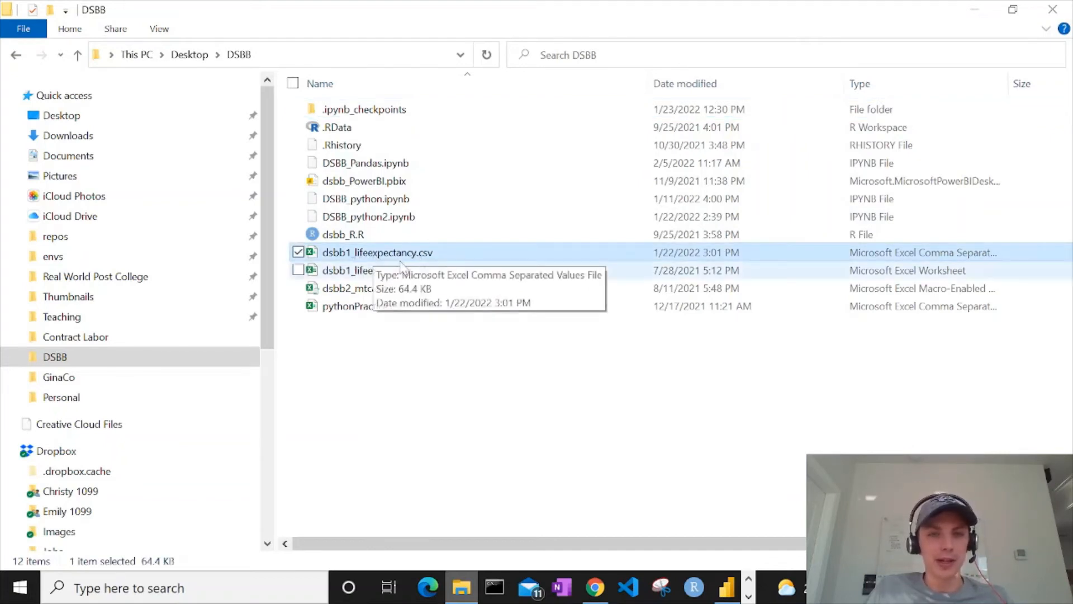
right_click(384, 252)
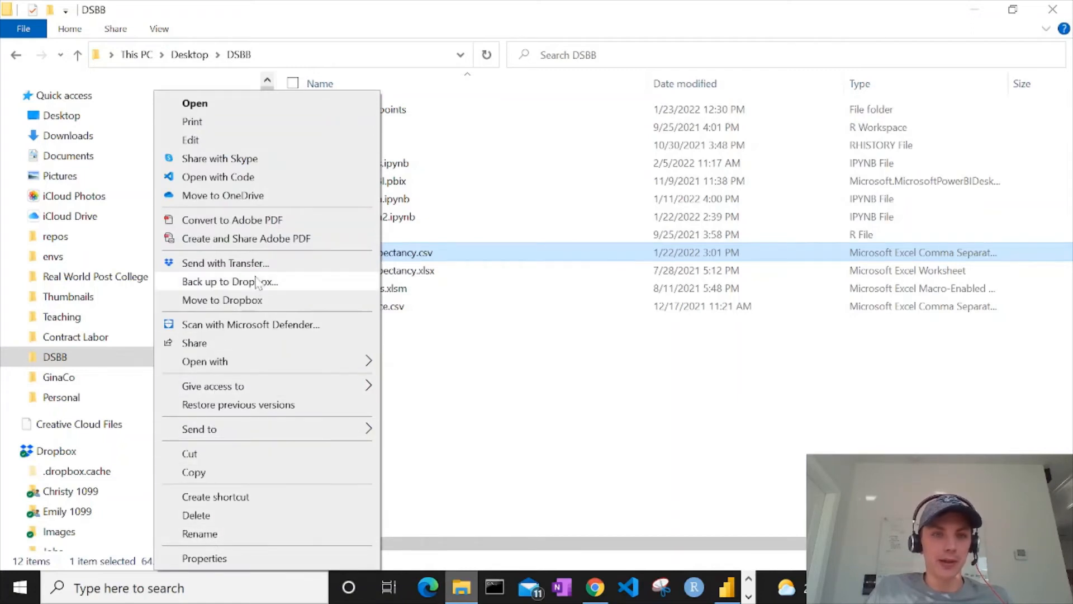
left_click(204, 558)
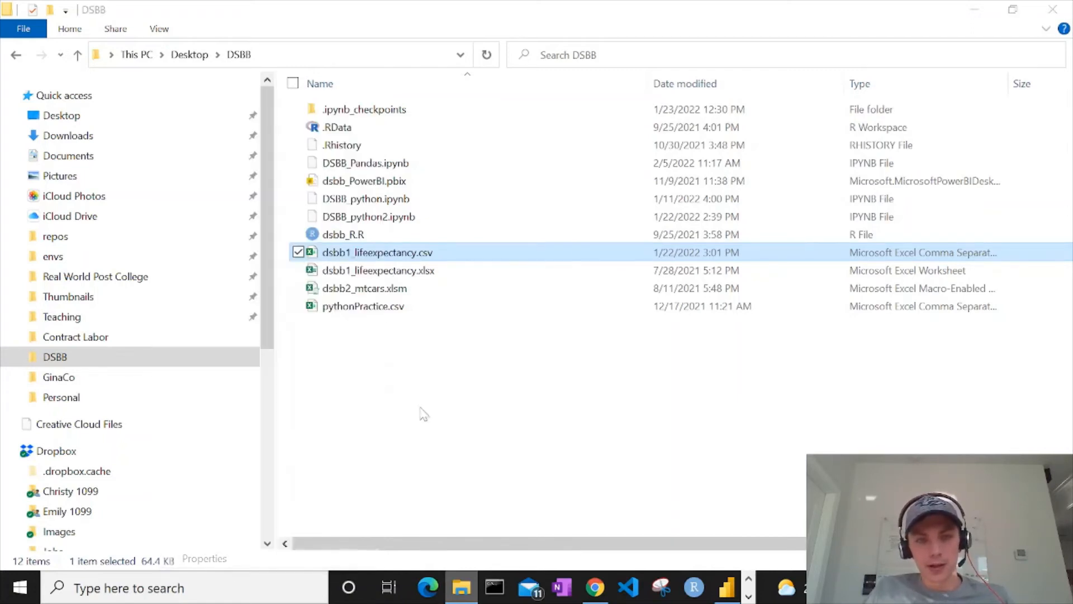
left_click_drag(657, 299, 781, 299)
key("ctrl+c")
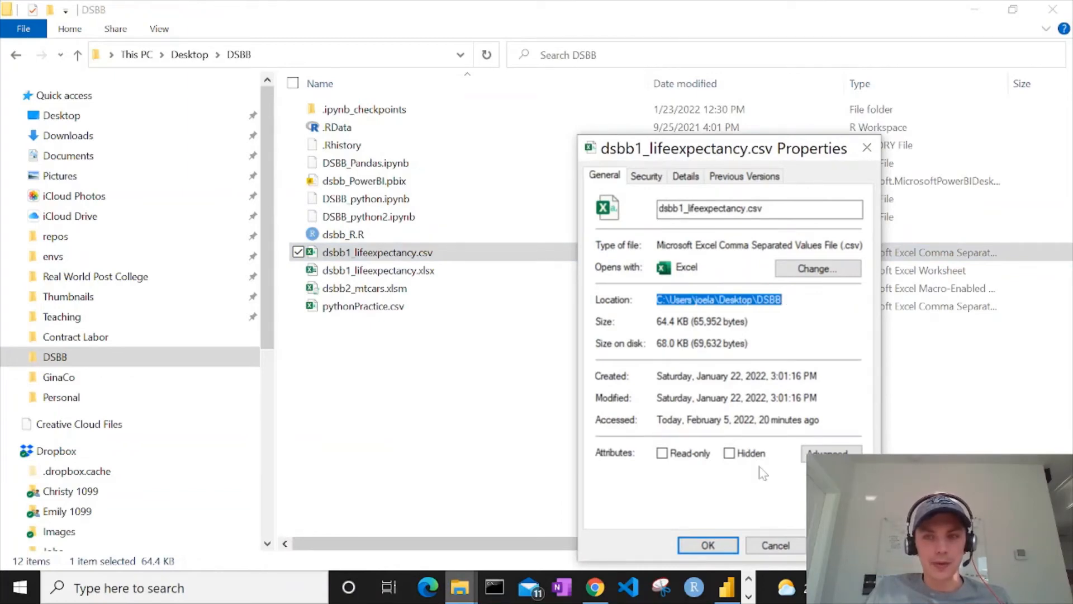
left_click(775, 545)
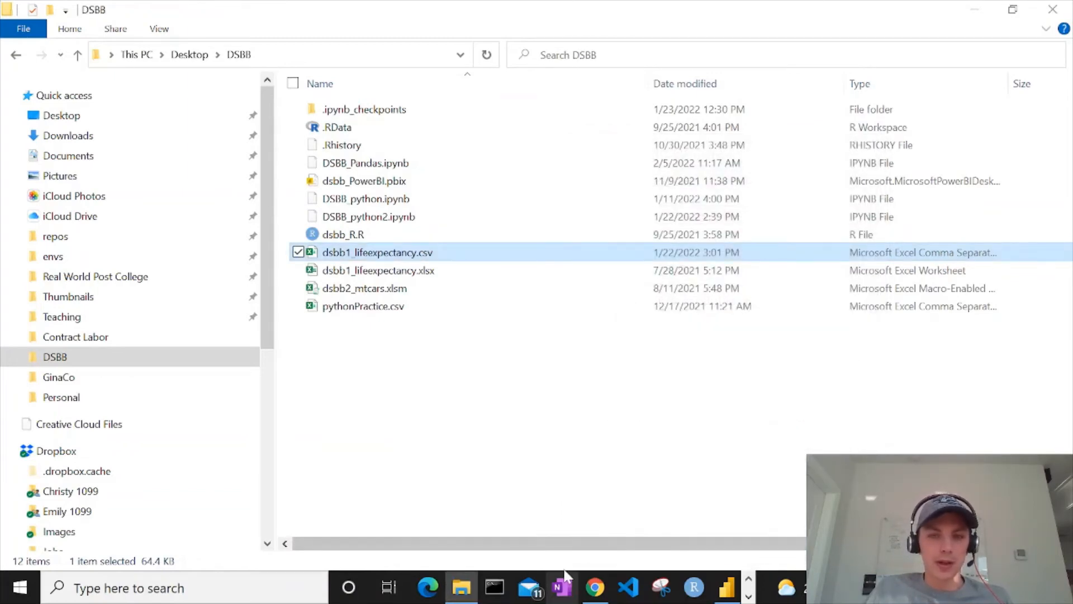
- Return to Power BI Desktop, paste the folder path into the Python script, and append \dsbb1_lifeexpectancy.csv using the file's name from File Explorer
left_click(726, 587)
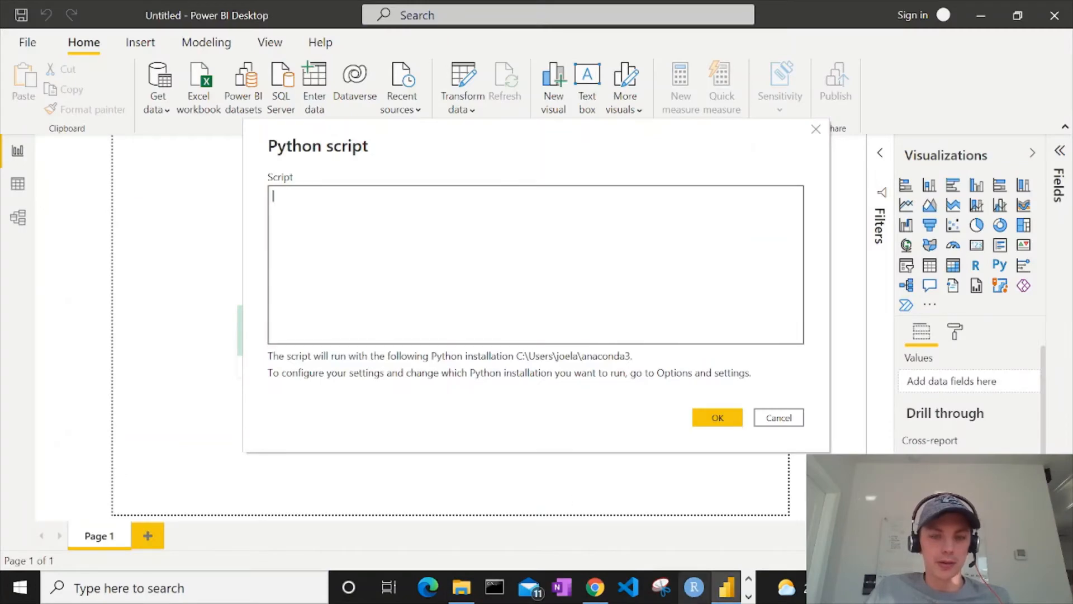
key("ctrl+v")
type("\\")
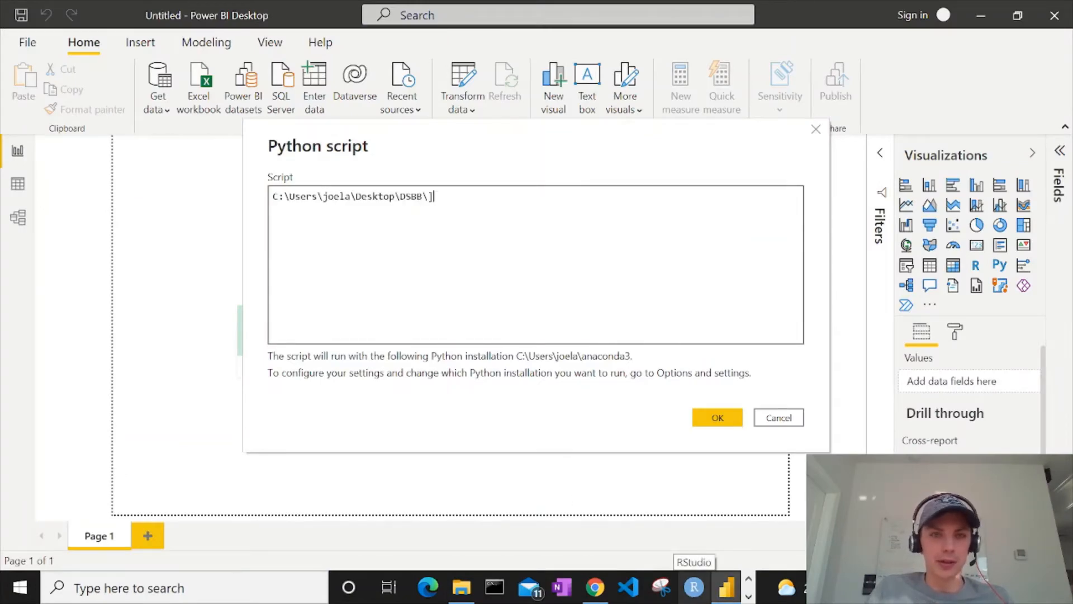
key("alt+Tab")
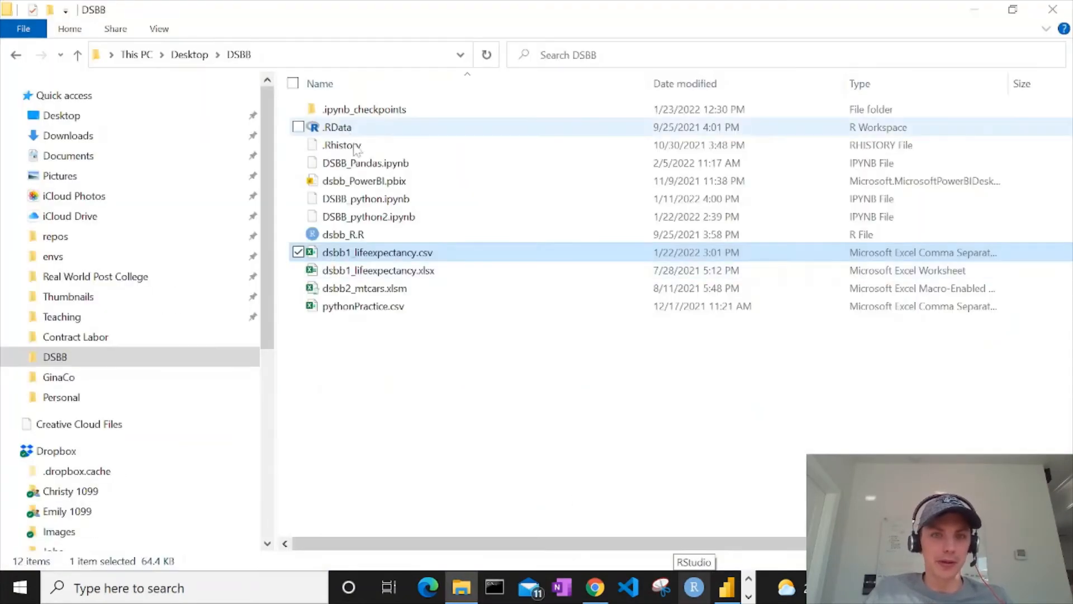
left_click(391, 253)
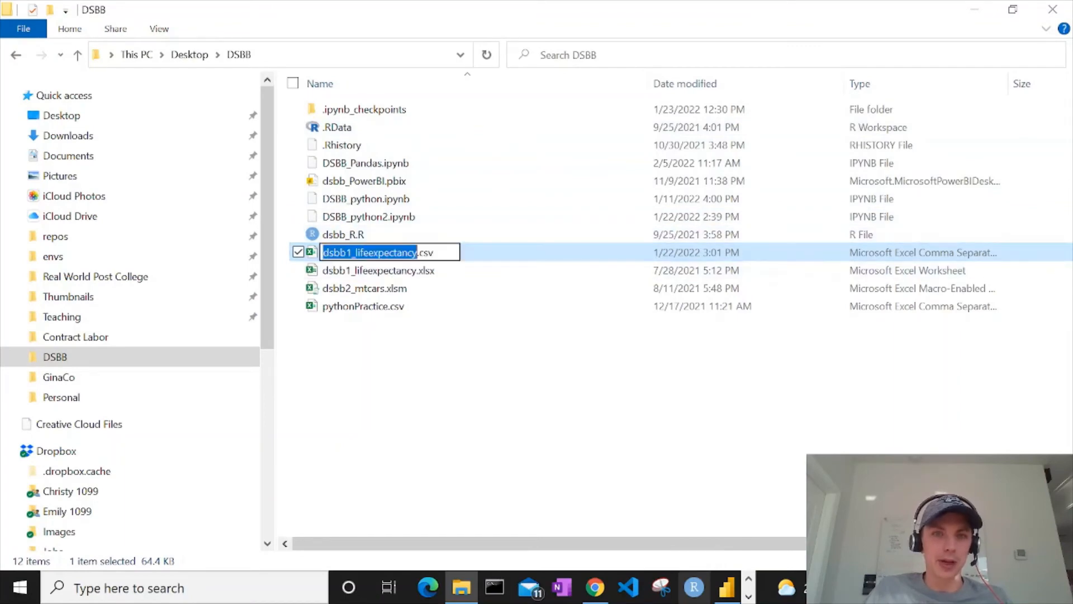
key("alt+Tab")
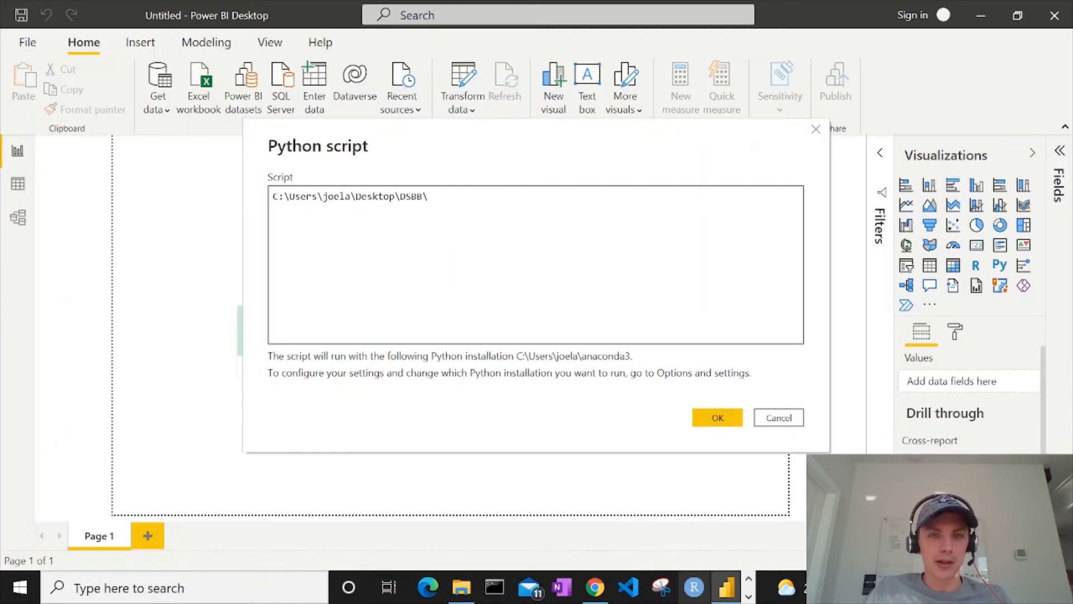
type("dsbb1_lifeexpectancy.csv")
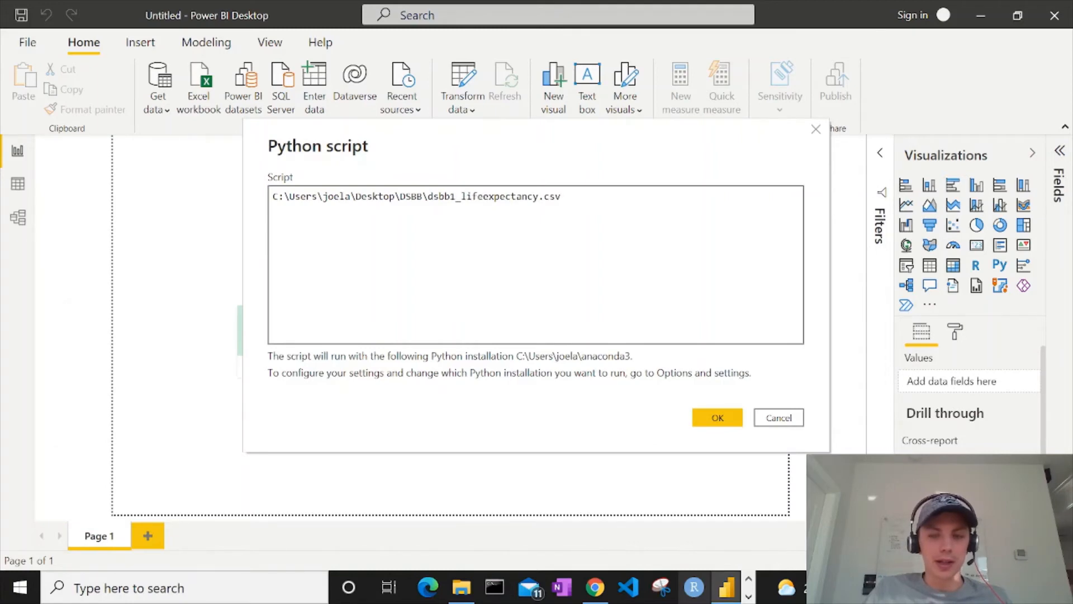
- Turn the file path into a double-quoted raw string with an r prefix and assign it to csv_path
type("'")
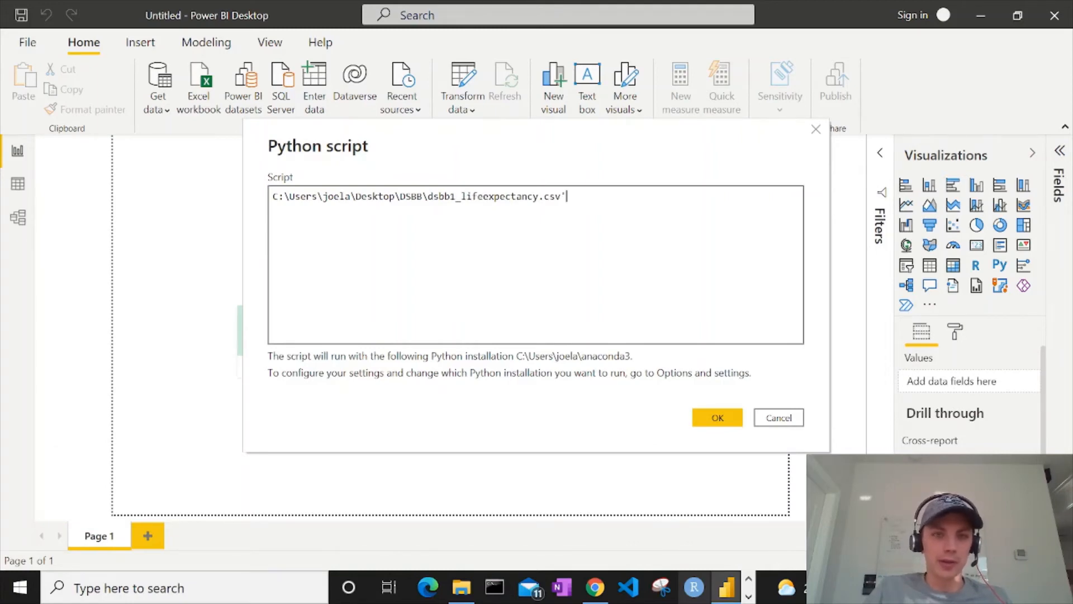
key("Home")
type("\"")
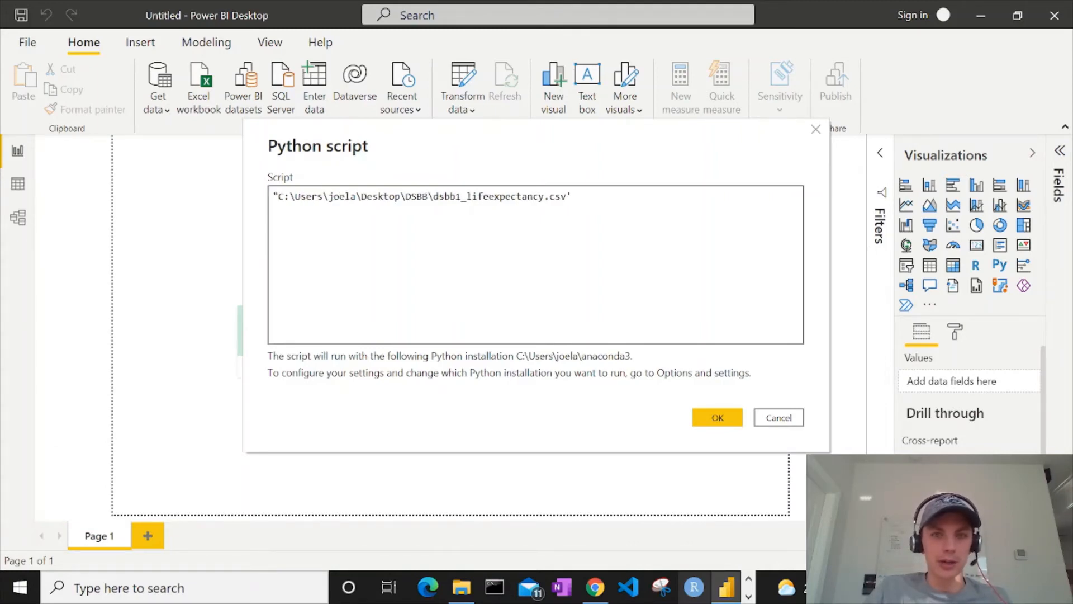
key("End")
key("BackSpace")
type("\"")
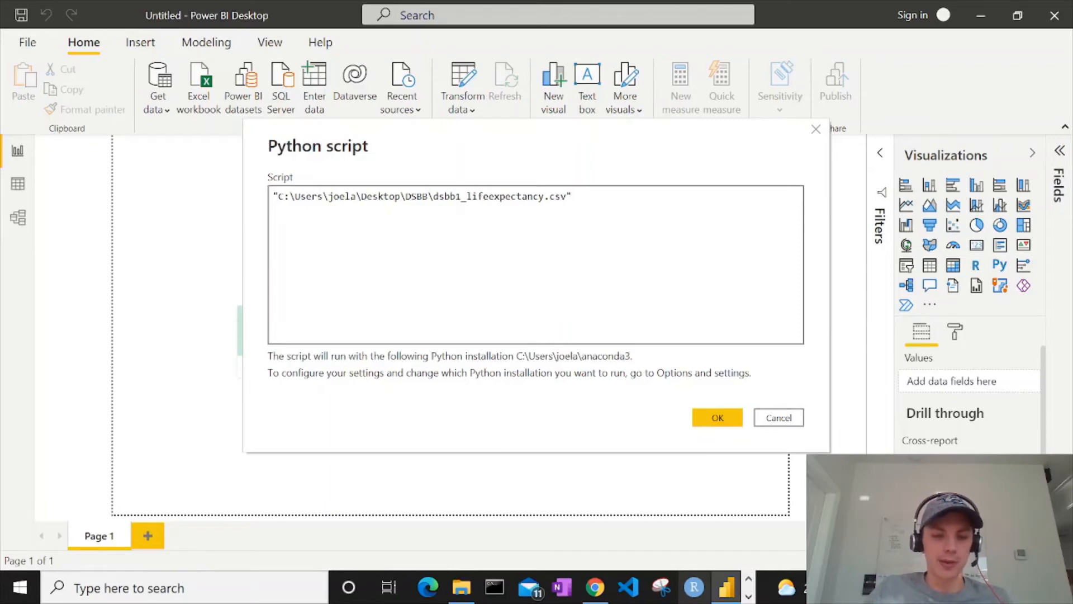
key("Home")
type("r")
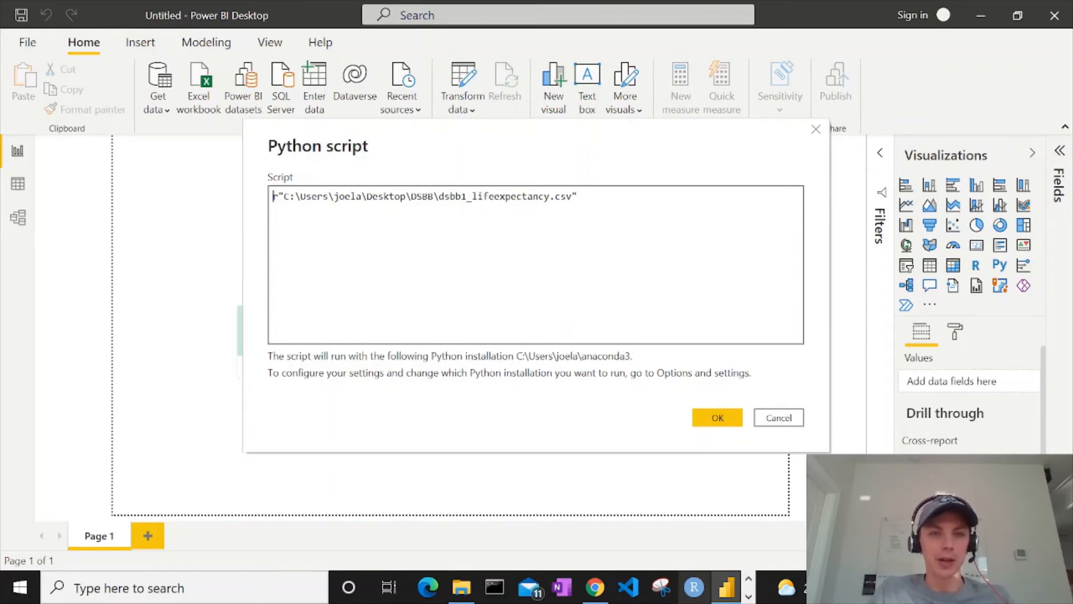
type("csv")
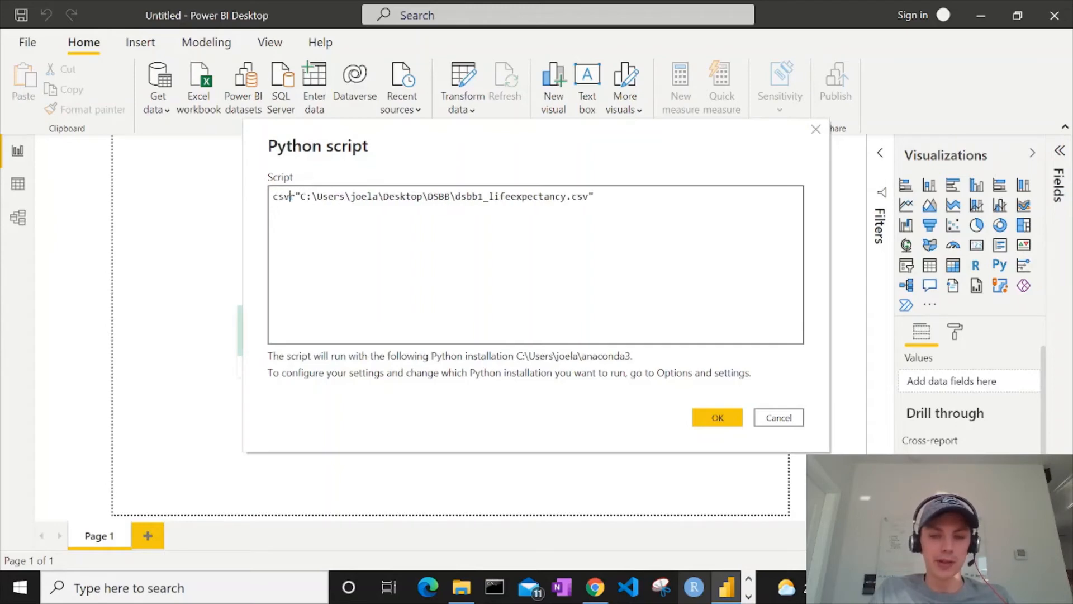
type("_pat")
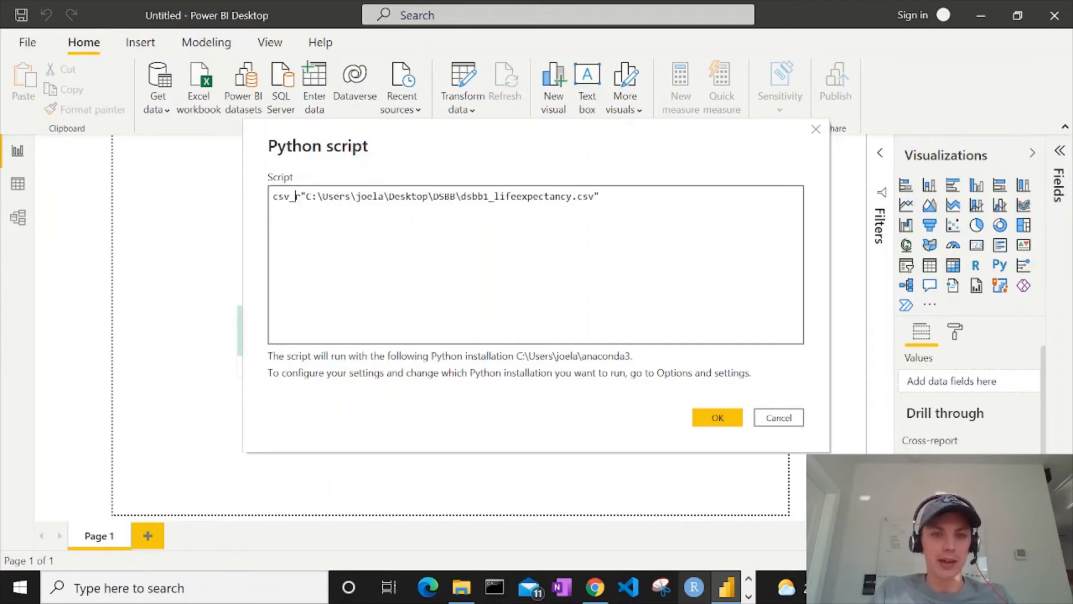
type("h =")
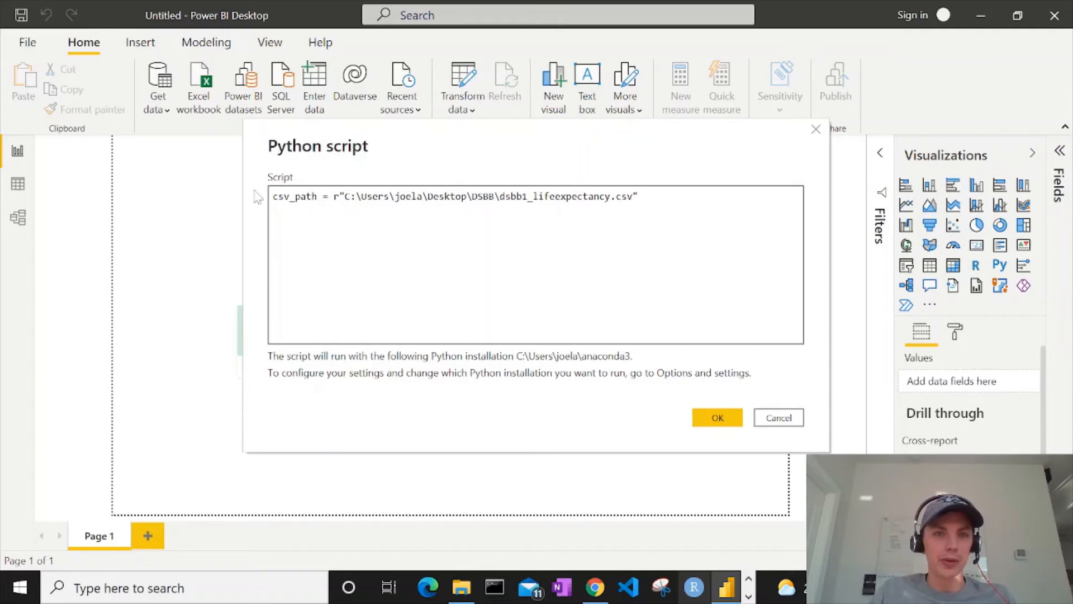
- Add import pandas as pd above the csv_path line, followed by the start of an import line, import matplotlib.plt as
key("Home")
key("Return")
key("Return")
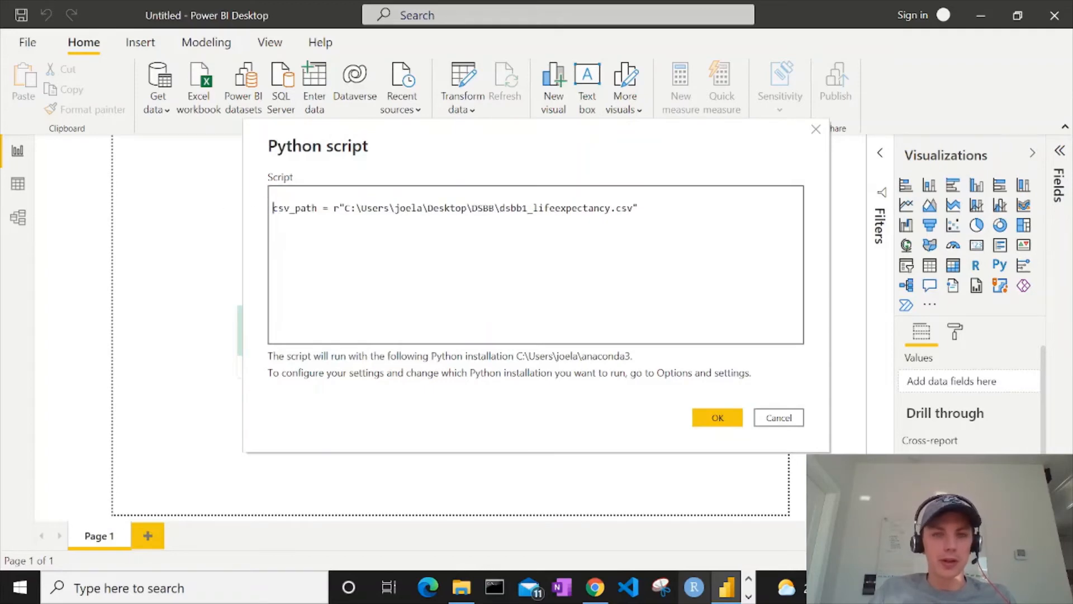
type("imp")
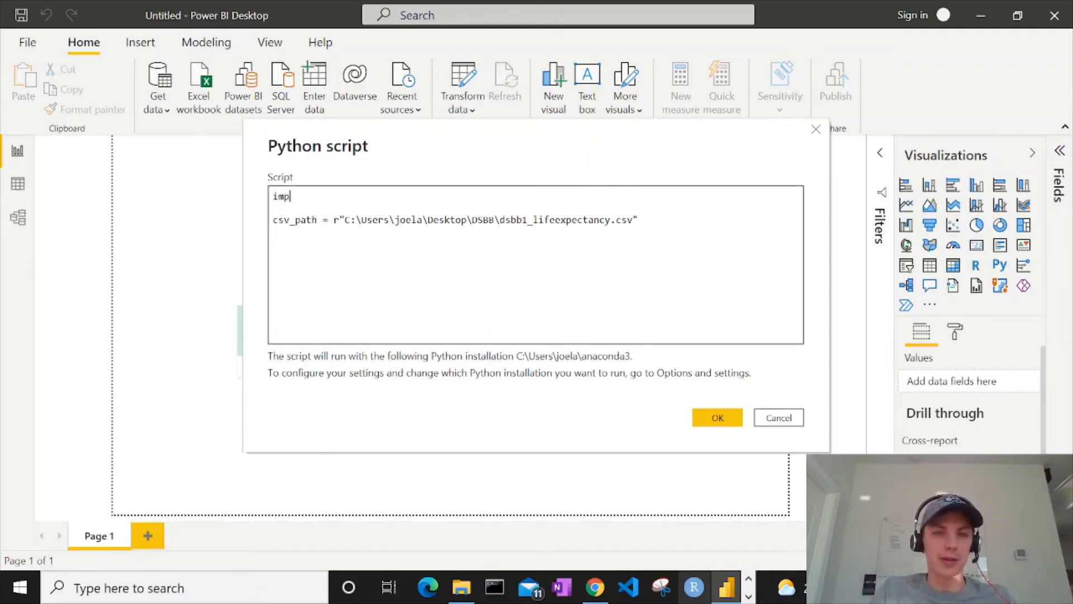
type("ort pandas as pd")
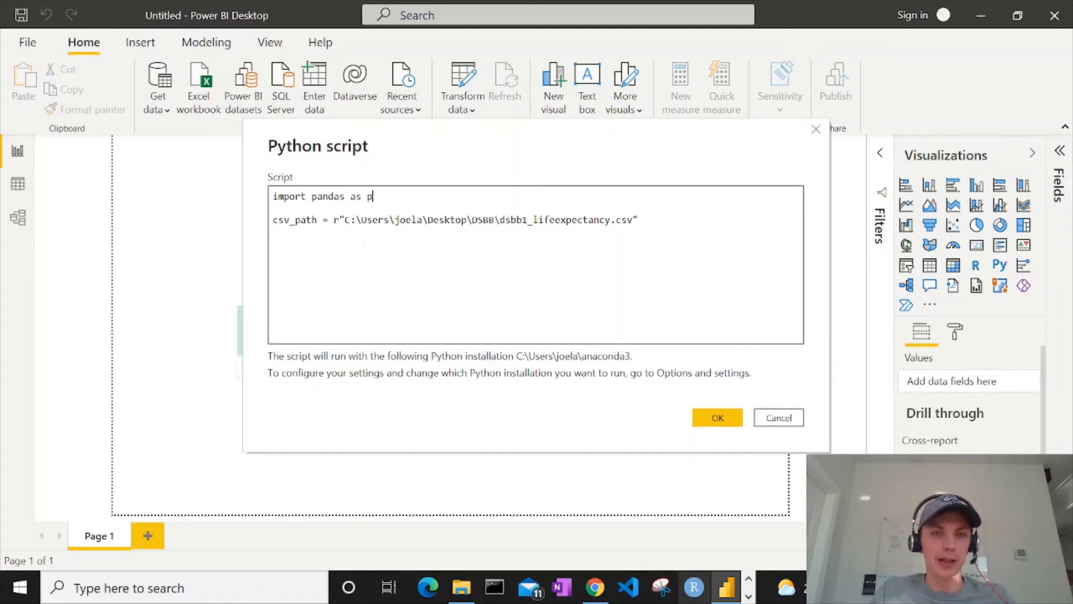
key("Return")
type("import matp")
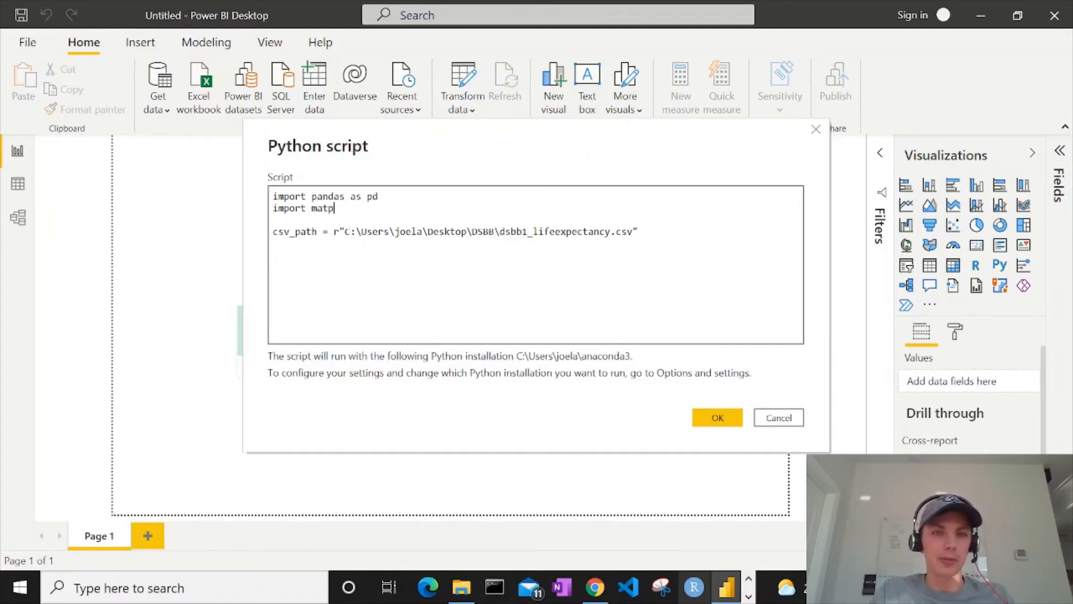
type("lotlib.pl")
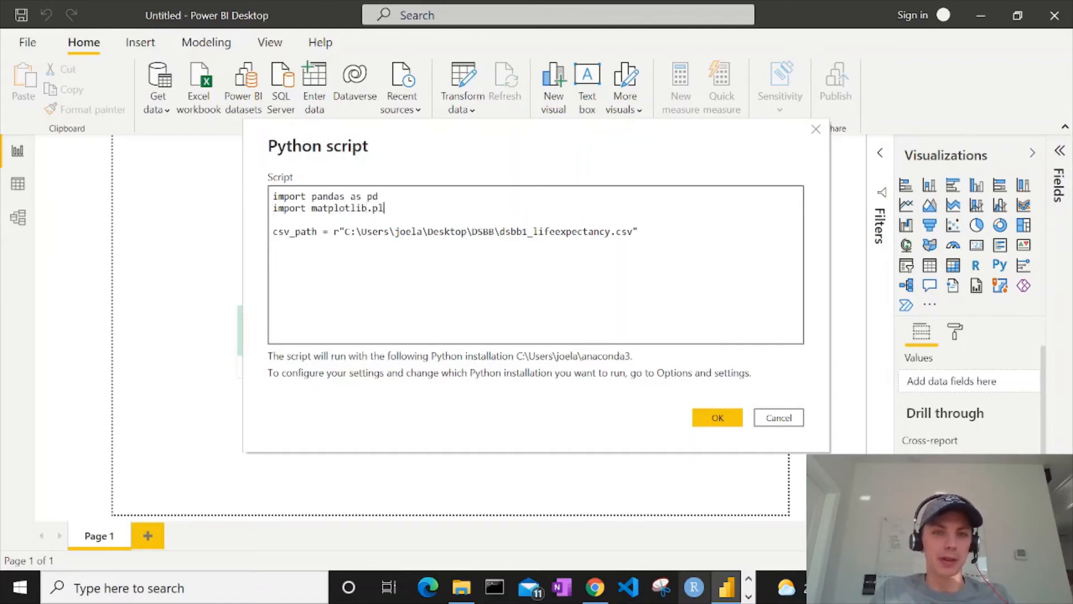
type("t as")
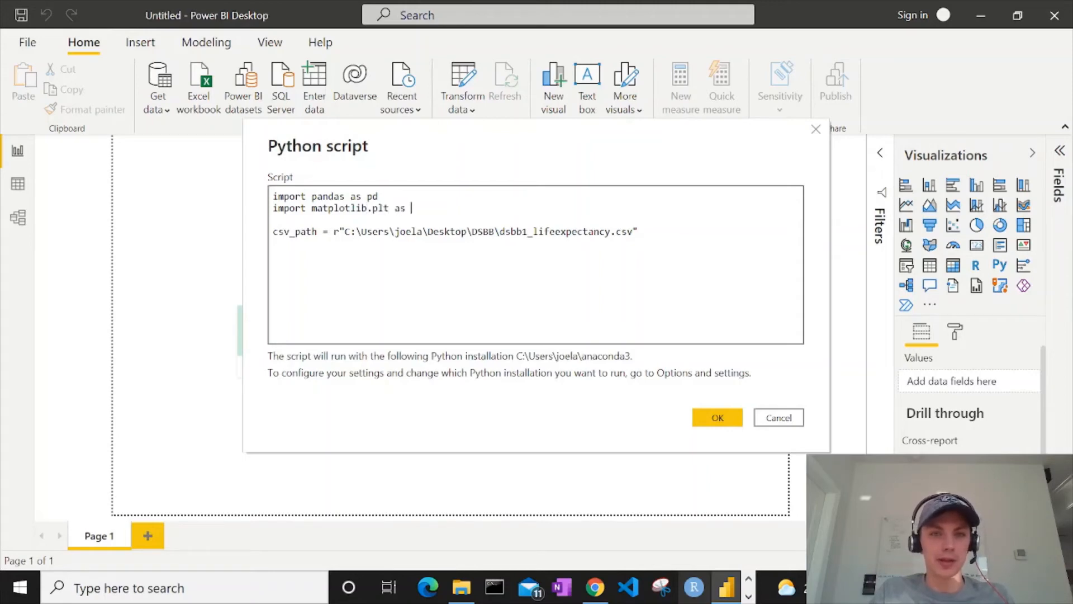
- Switch to the DSBB_Pandas notebook in Chrome and review the plotting import and the cell that reads the CSV
left_click(595, 588)
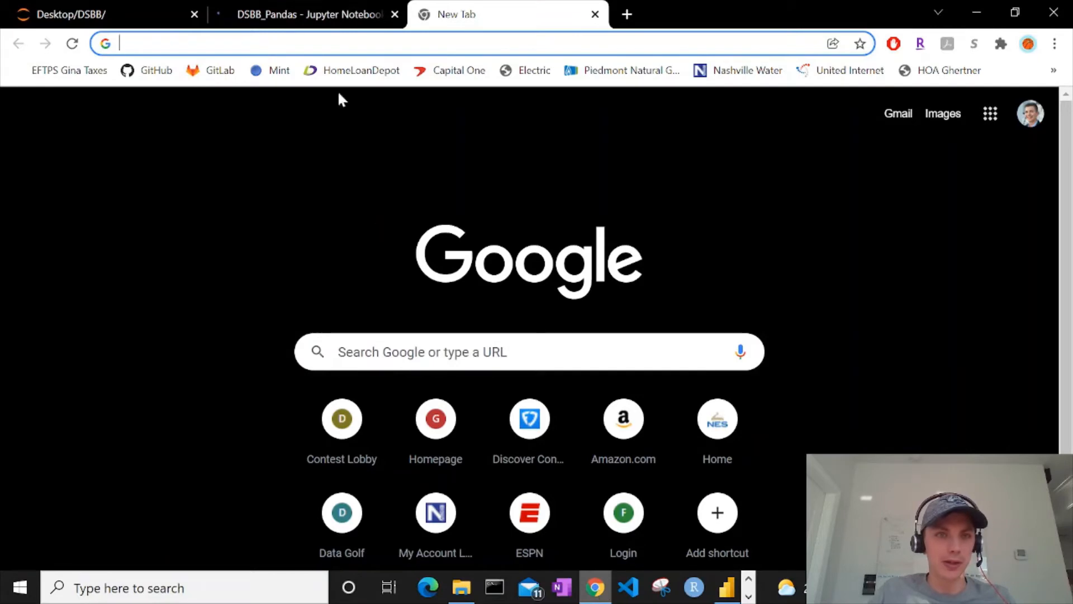
left_click(314, 18)
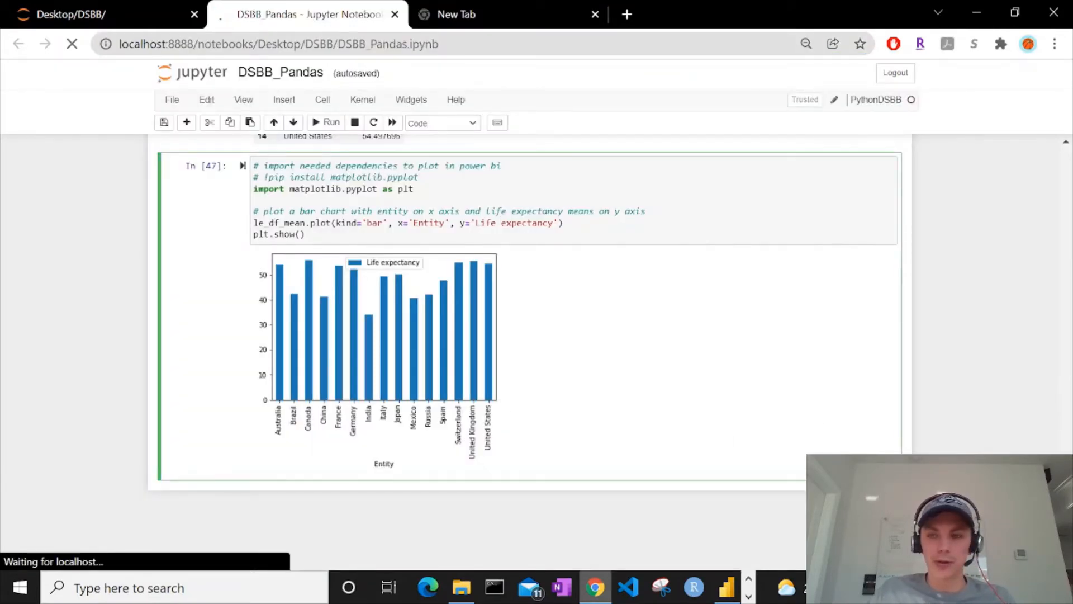
left_click_drag(1066, 534, 1068, 140)
left_click_drag(413, 246, 444, 222)
left_click(336, 235)
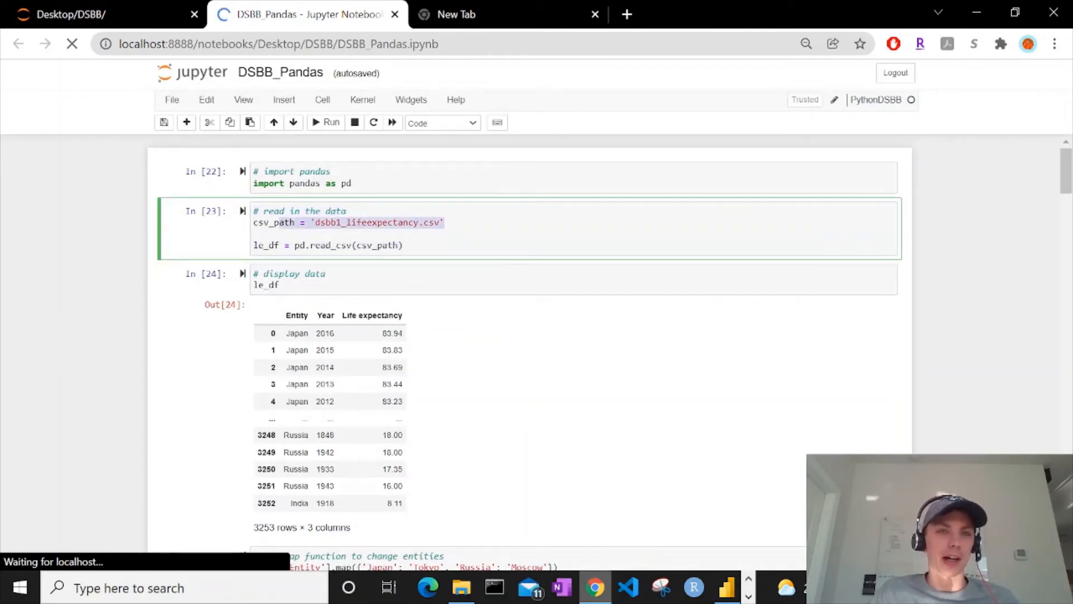
left_click(301, 222)
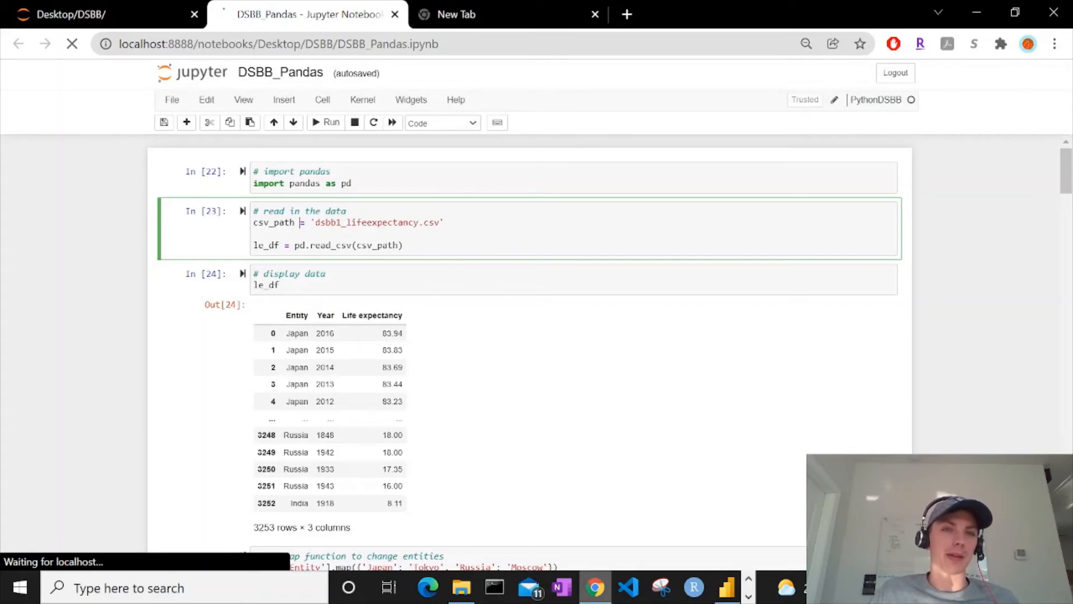
- Copy the line le_df = pd.read_csv(csv_path) from the notebook cell that reads in the data
left_click_drag(340, 222, 445, 223)
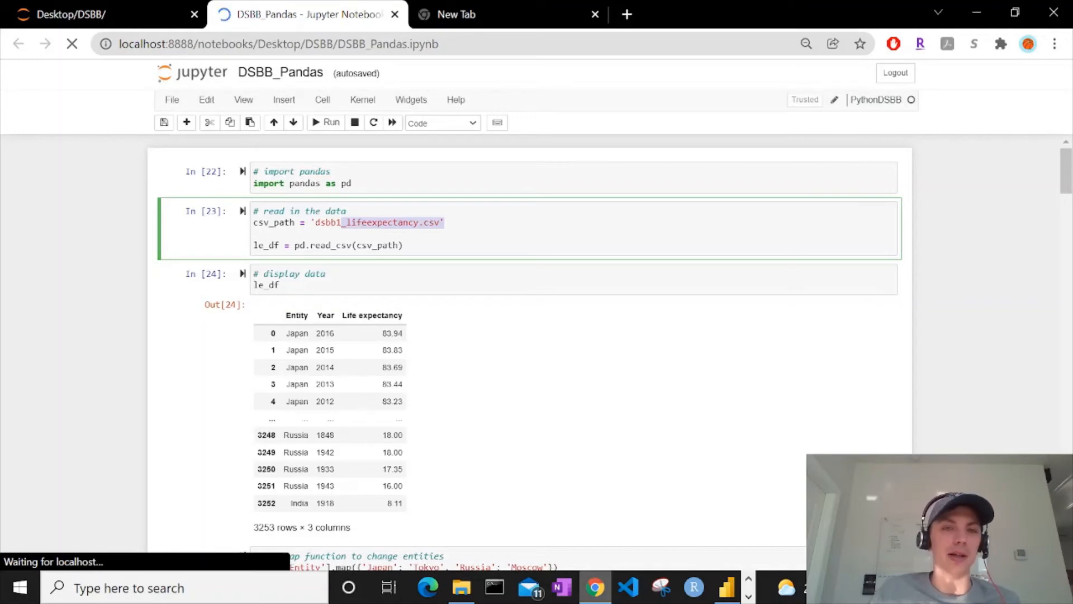
left_click_drag(315, 223, 239, 249)
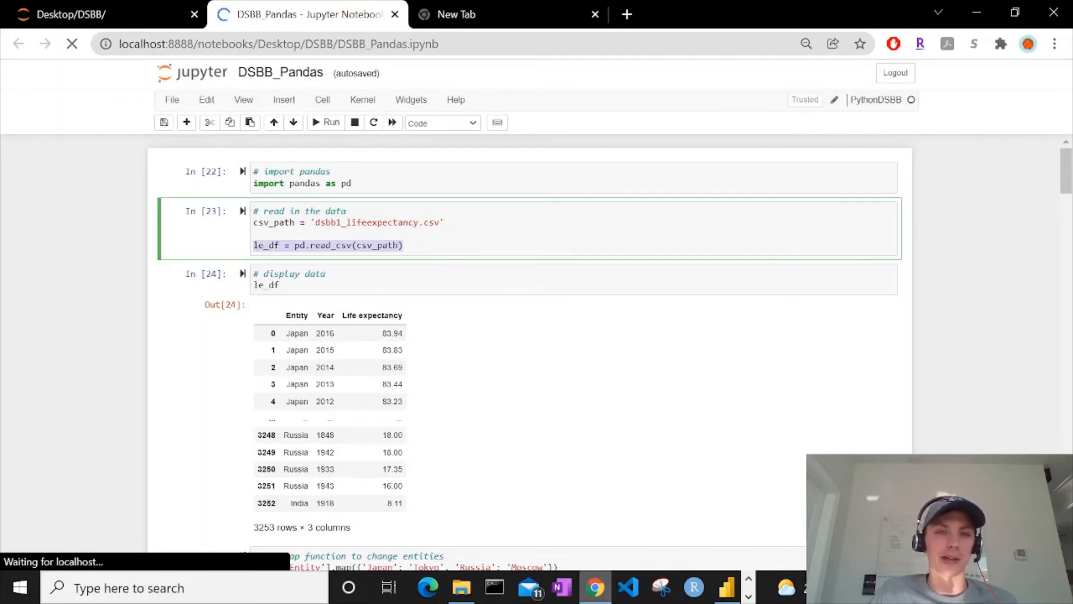
right_click(323, 245)
left_click(366, 307)
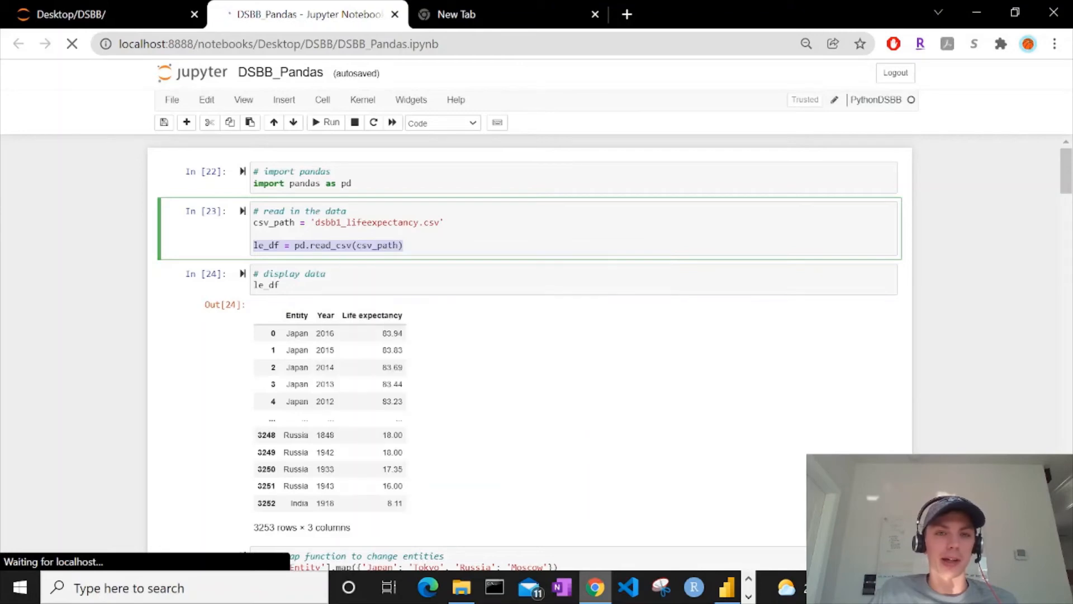
- Check the plotting import in the notebook's bar chart cell and correct the script's second import in Power BI Desktop to import matplotlib.pyplot as plt
left_click_drag(1066, 184, 1066, 553)
scroll(708, 326, "up", 1)
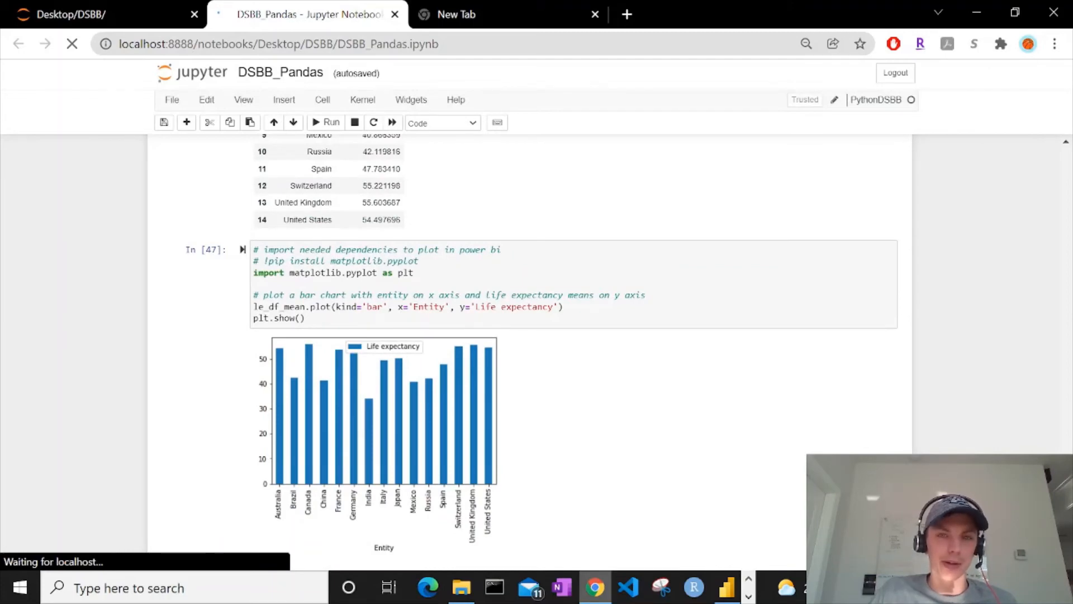
left_click(728, 588)
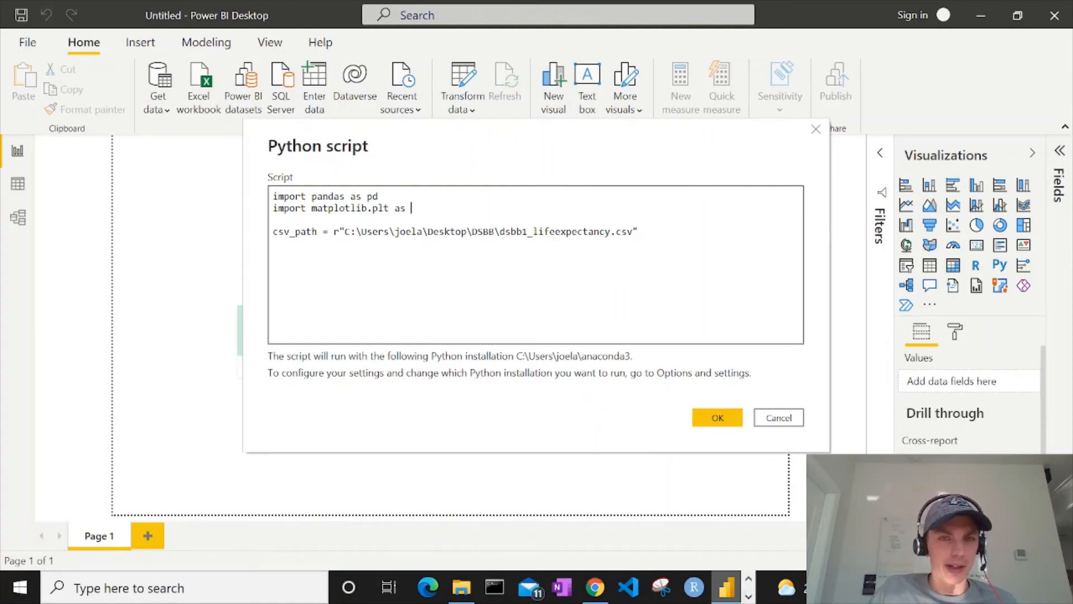
key("BackSpace")
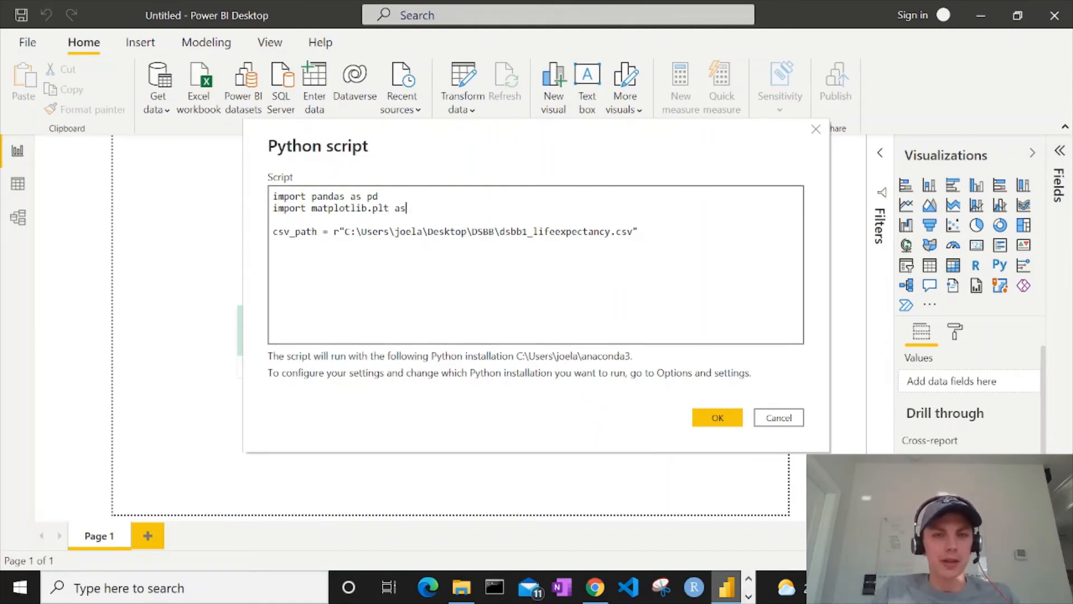
key("alt+Tab")
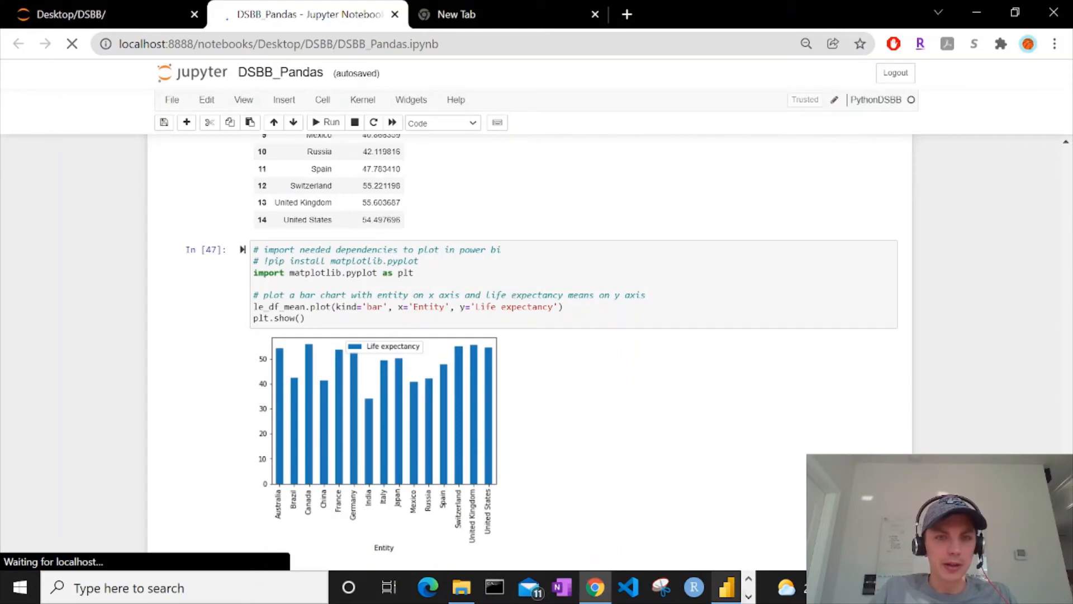
key("alt+Tab")
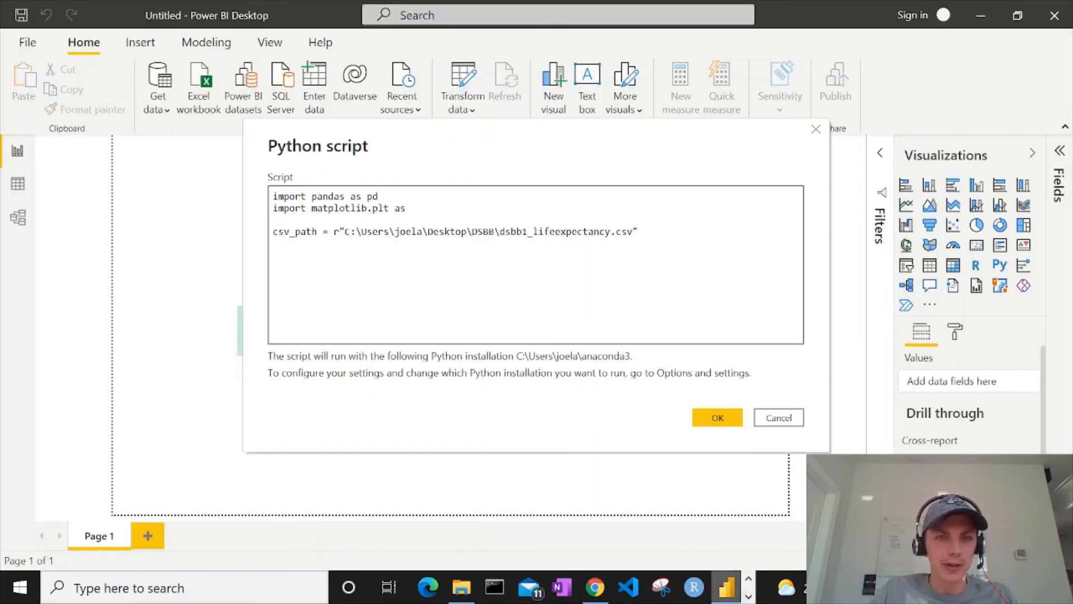
key("ctrl+Left")
key("ctrl+shift+Left")
type("pyplot")
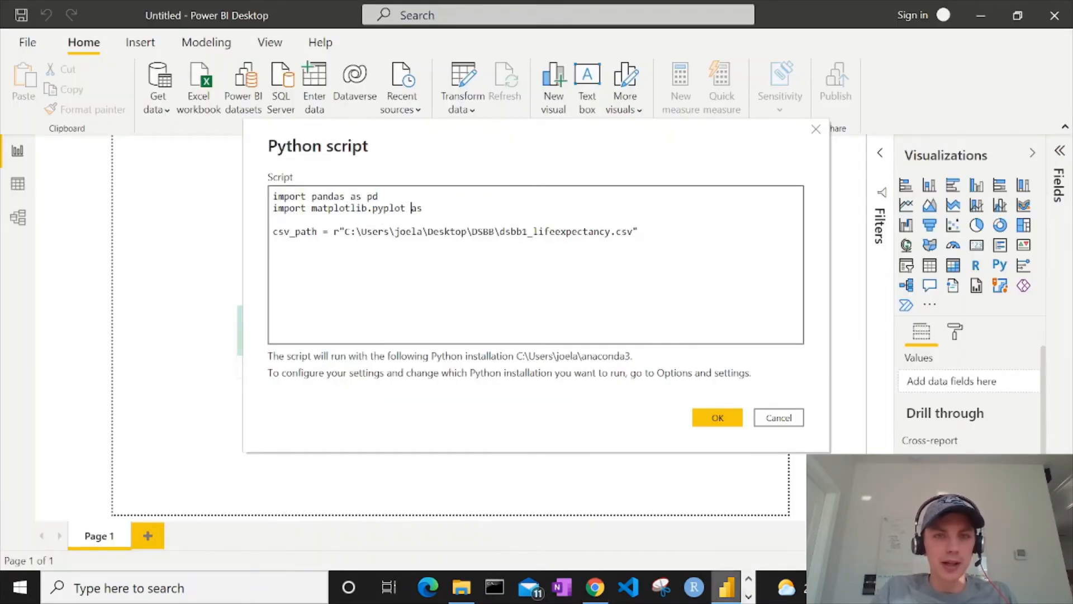
key("End")
type("plt")
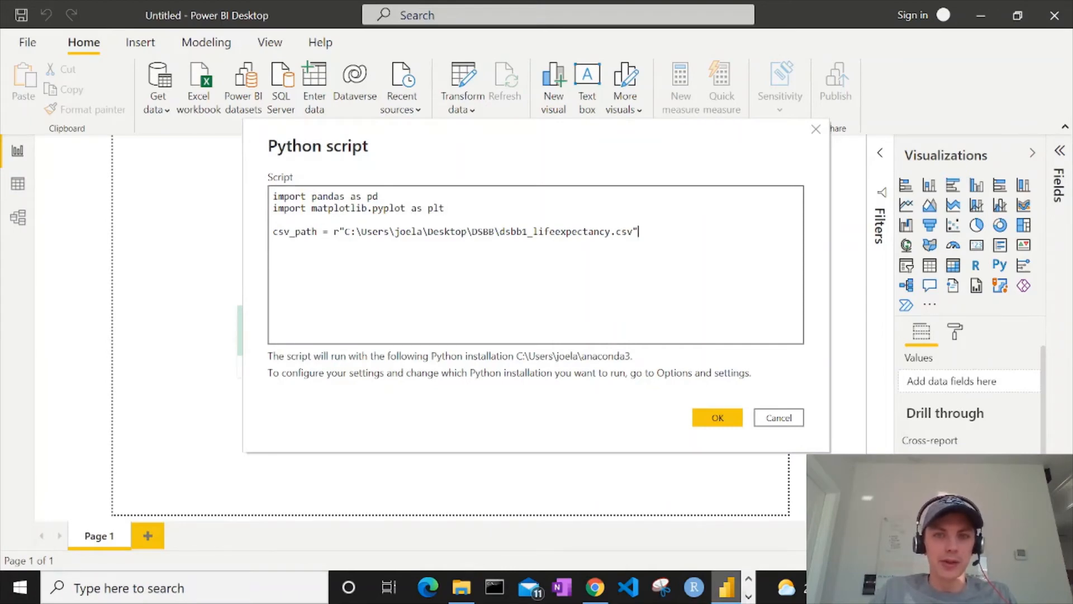
- Paste the copied le_df = pd.read_csv(csv_path) line directly below the csv_path line and start a new line after it
key("Return")
key("ctrl+v")
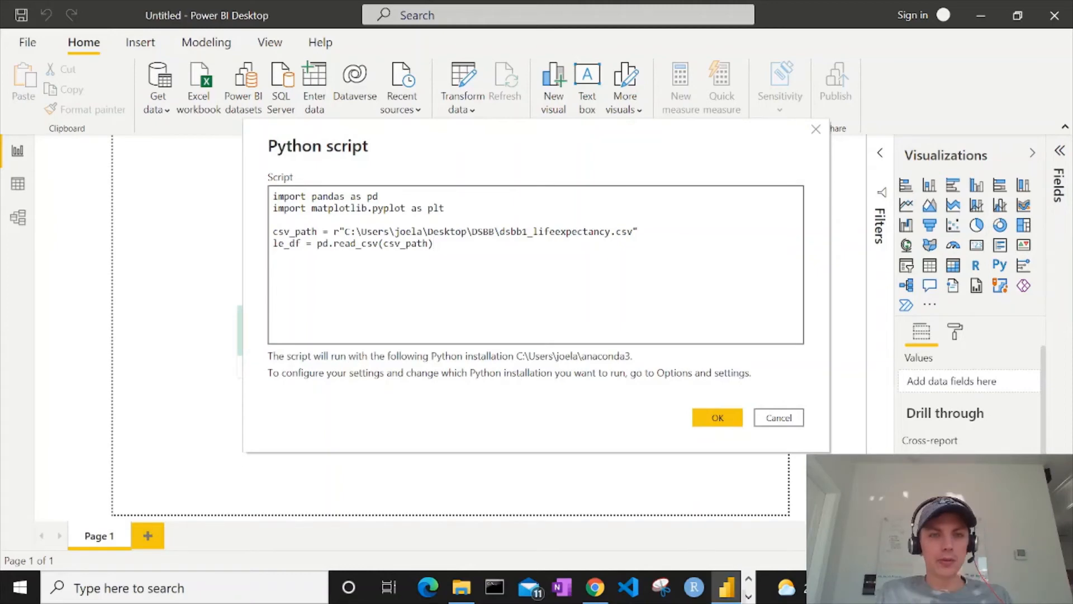
key("Return")
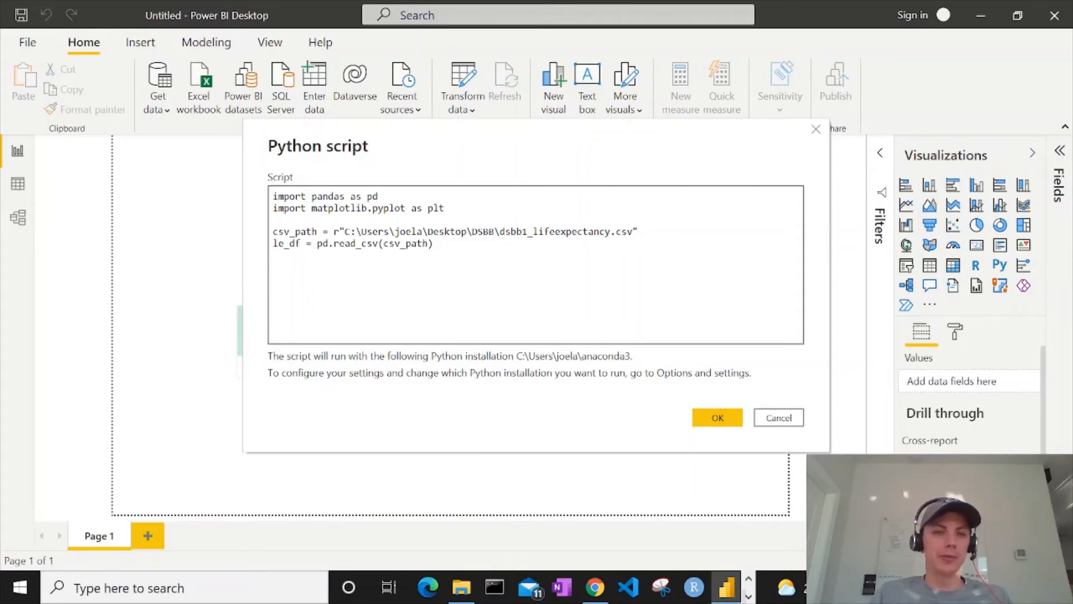
- Copy both le_df_mean lines with the groupby mean from the Chrome notebook and paste them below the read_csv line in Power BI Desktop's script
left_click(605, 591)
scroll(918, 302, "down", 10)
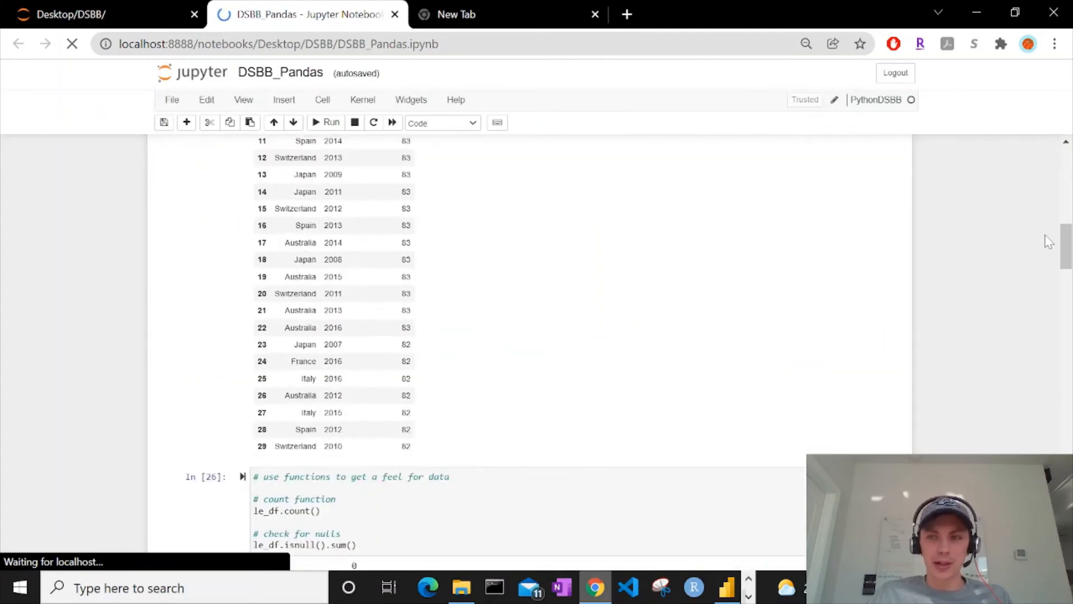
left_click_drag(1066, 254, 1065, 551)
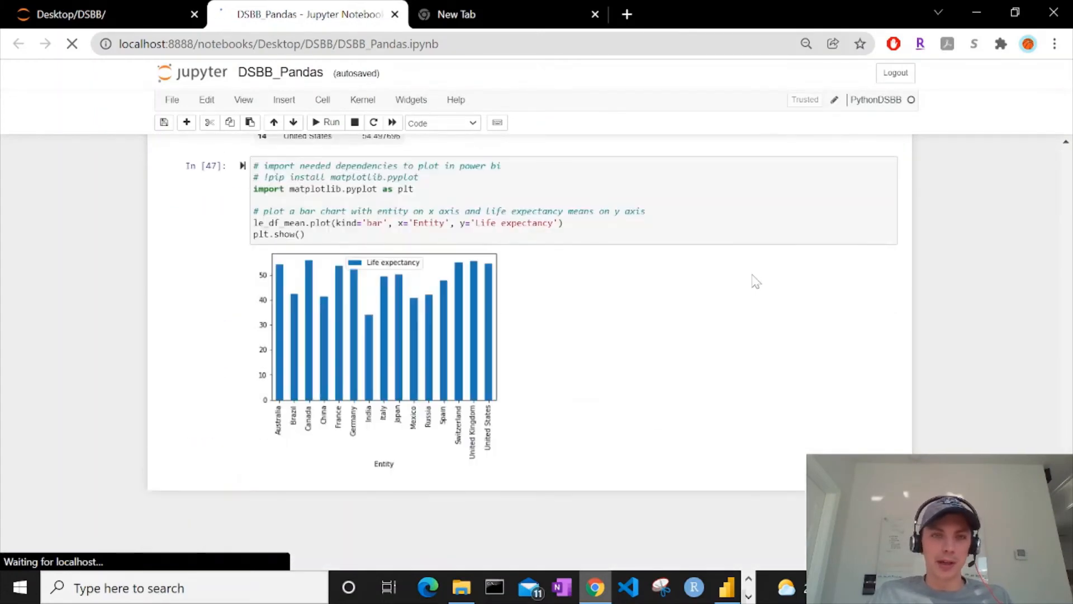
scroll(755, 281, "up", 5)
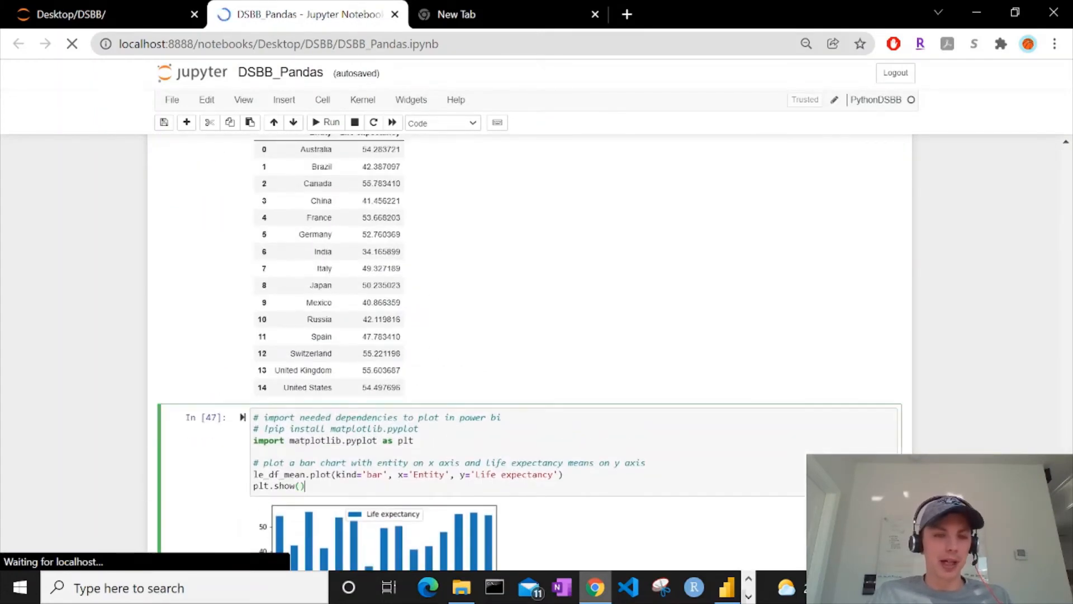
scroll(530, 352, "up", 6)
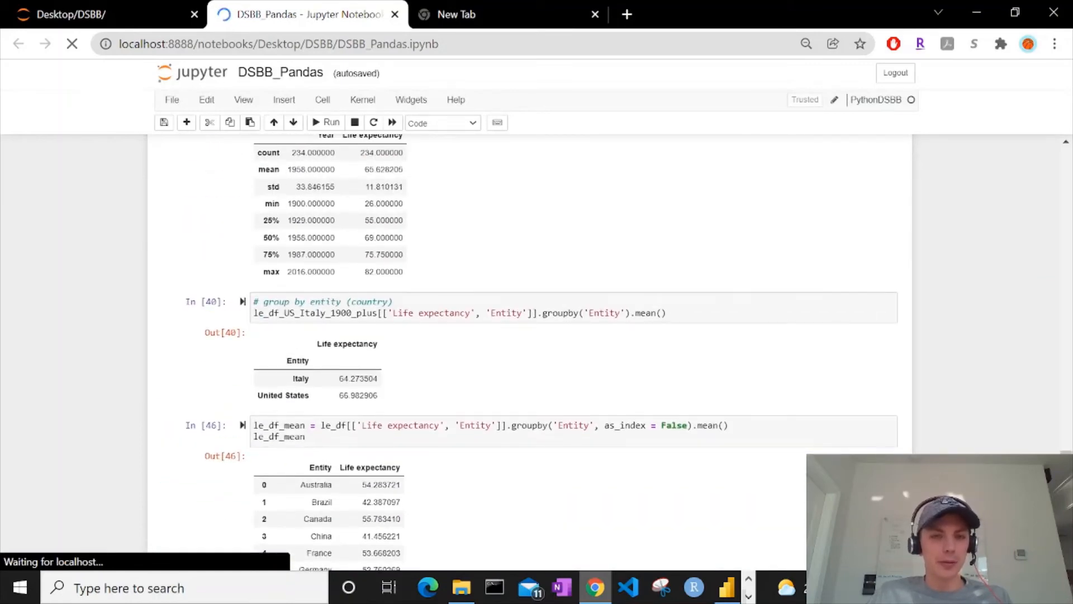
left_click_drag(308, 437, 223, 426)
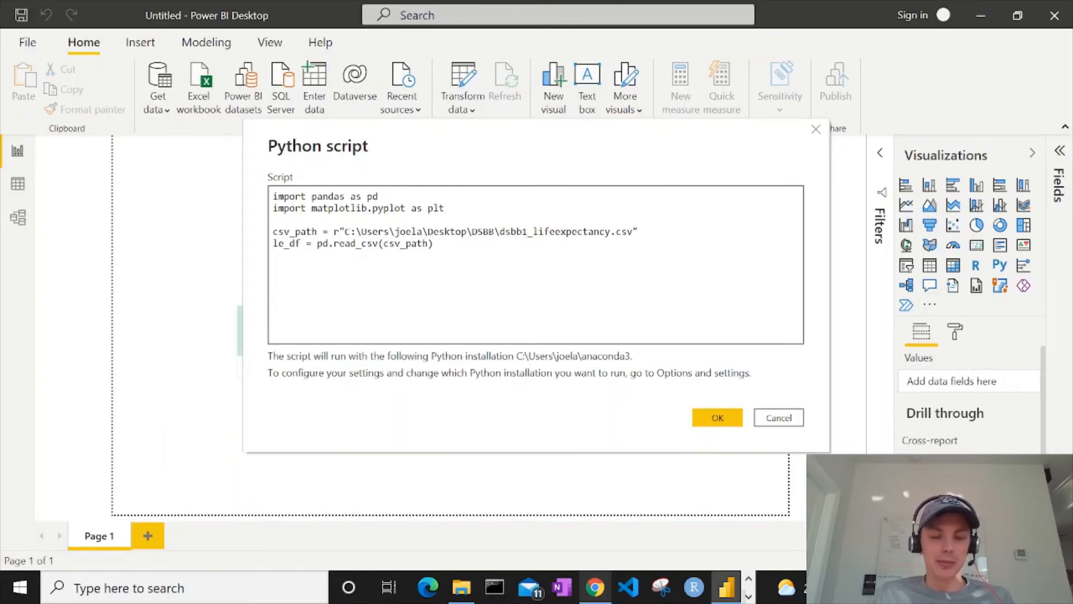
key("ctrl+v")
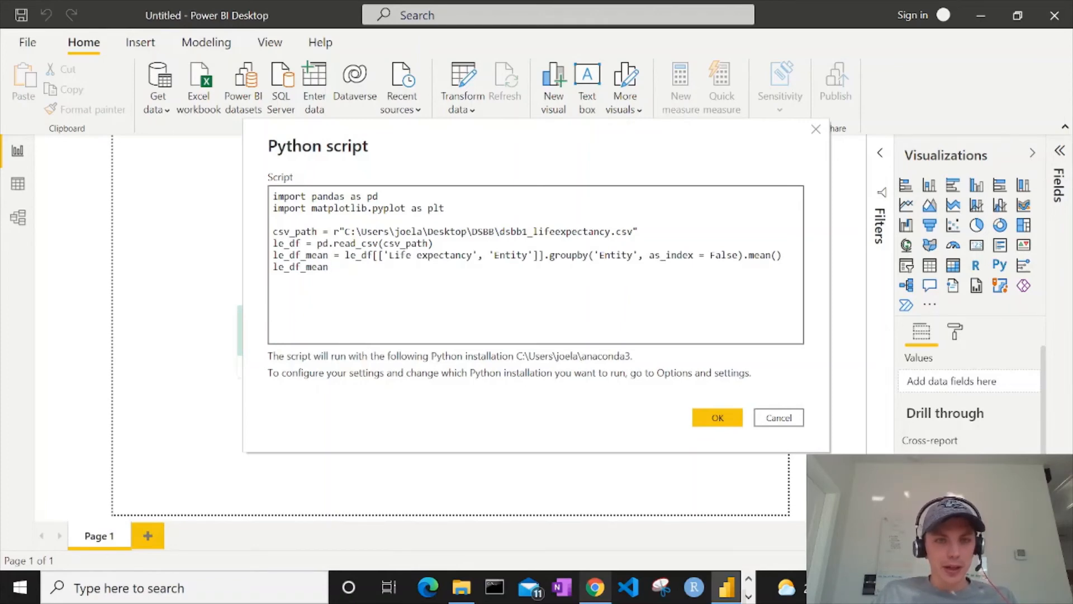
- Review the groupby line and wrap the final le_df_mean in a print call, giving print(le_df_mean)
double_click(288, 243)
left_click_drag(273, 256, 530, 259)
left_click(336, 269)
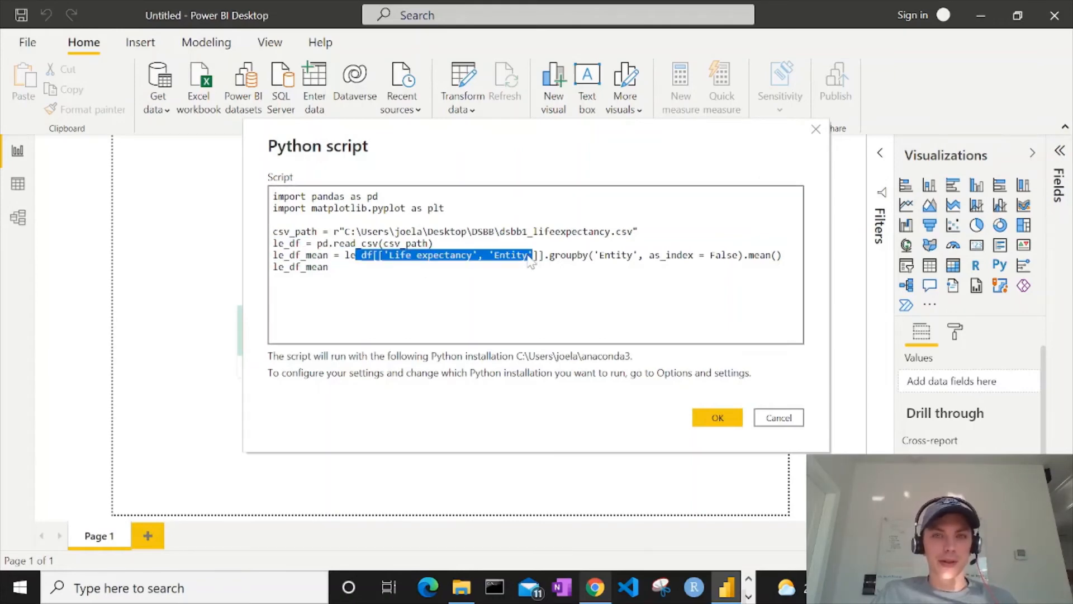
left_click(568, 255)
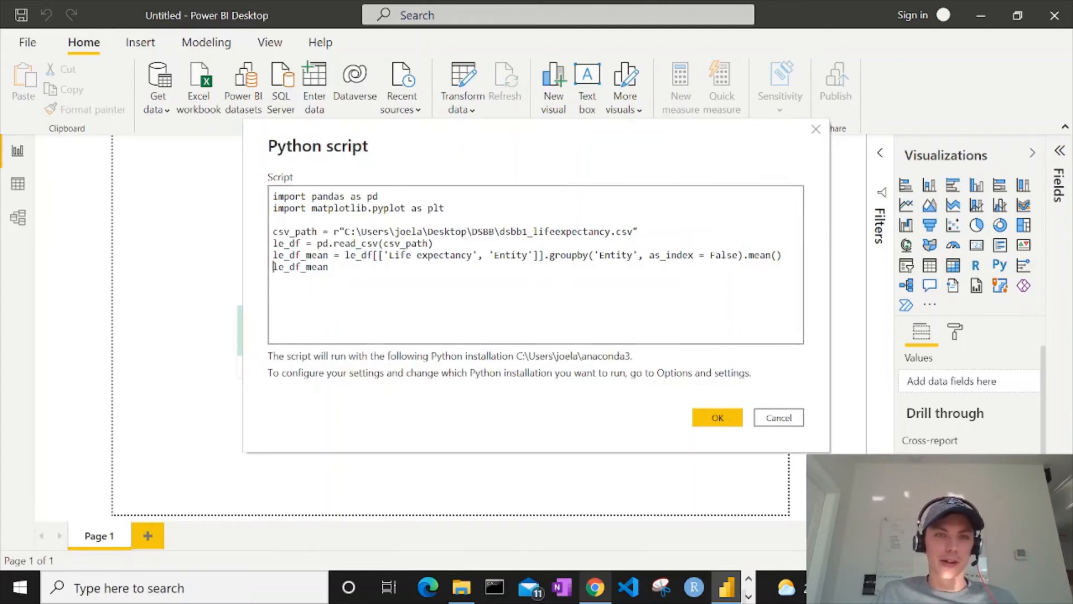
type("print(")
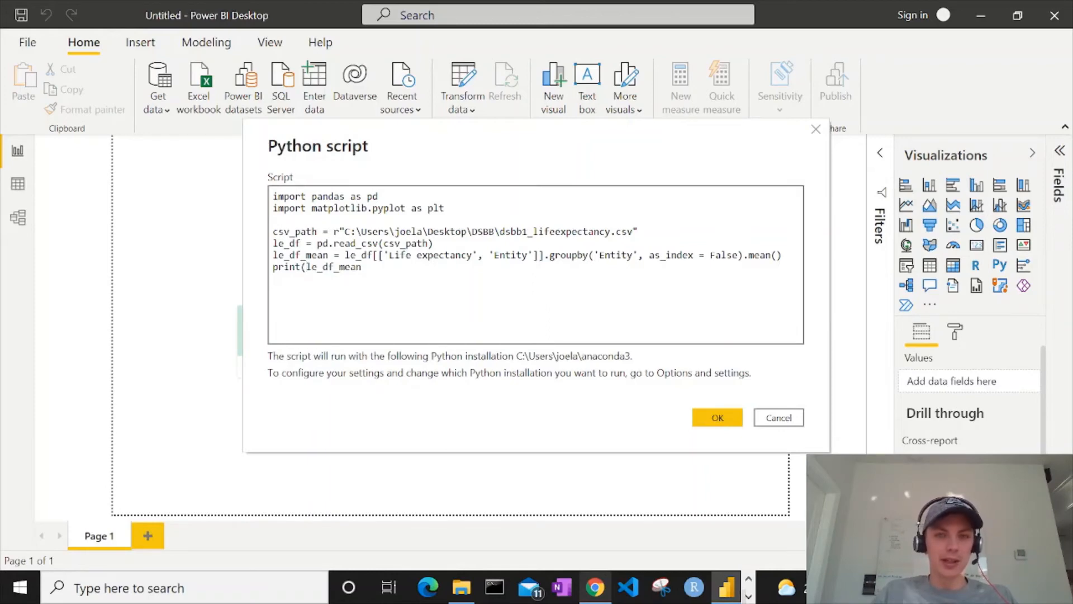
key("Left")
type(")")
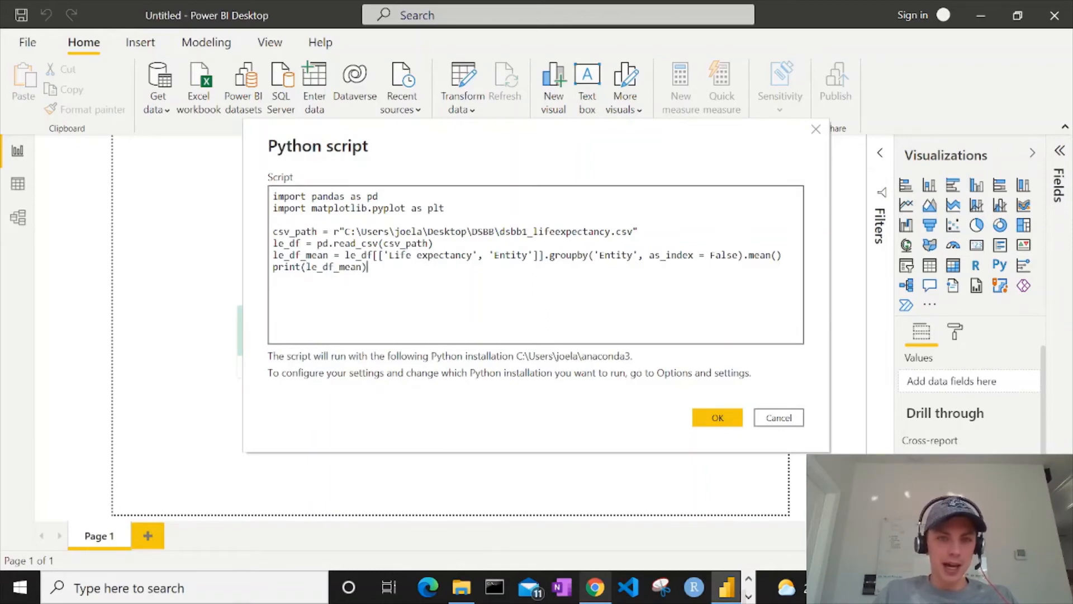
- Set the print line apart with a blank line and add the comment # final table for BI above it
key("Return")
key("Return")
key("Up")
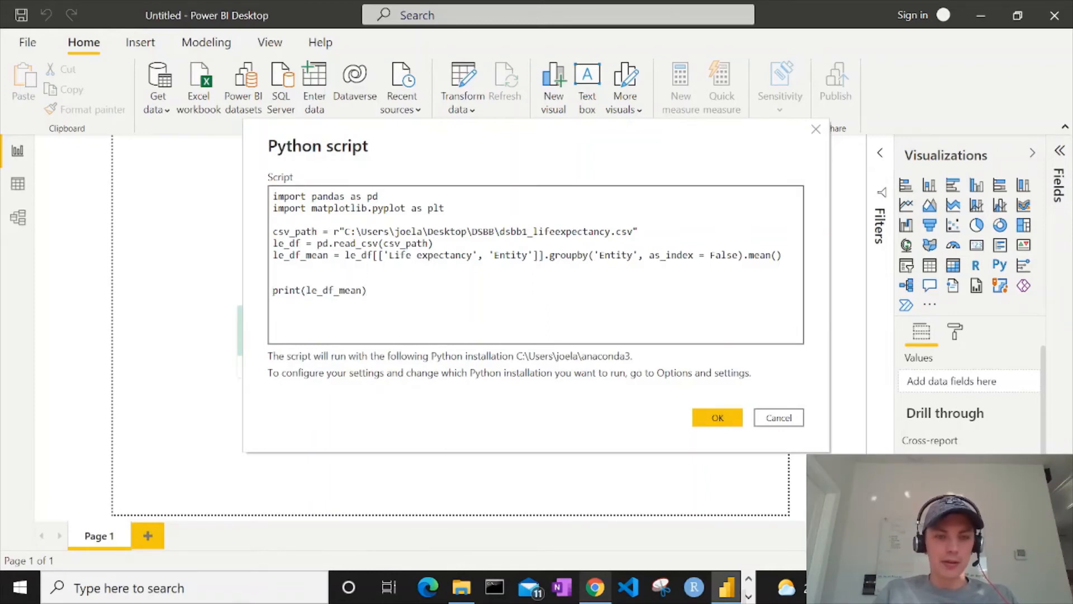
type("# final ")
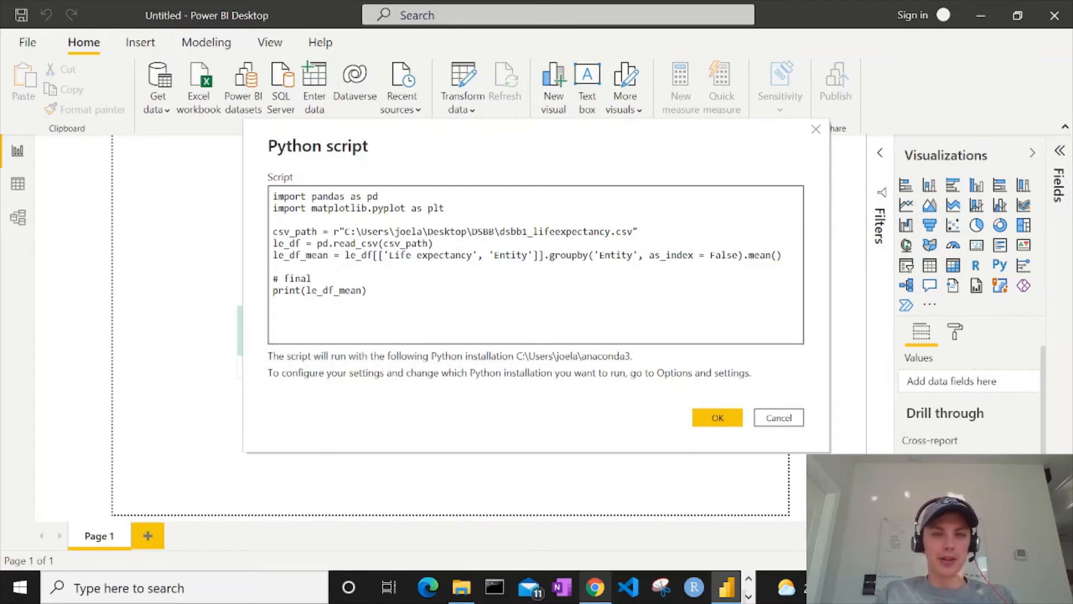
type("table for BI")
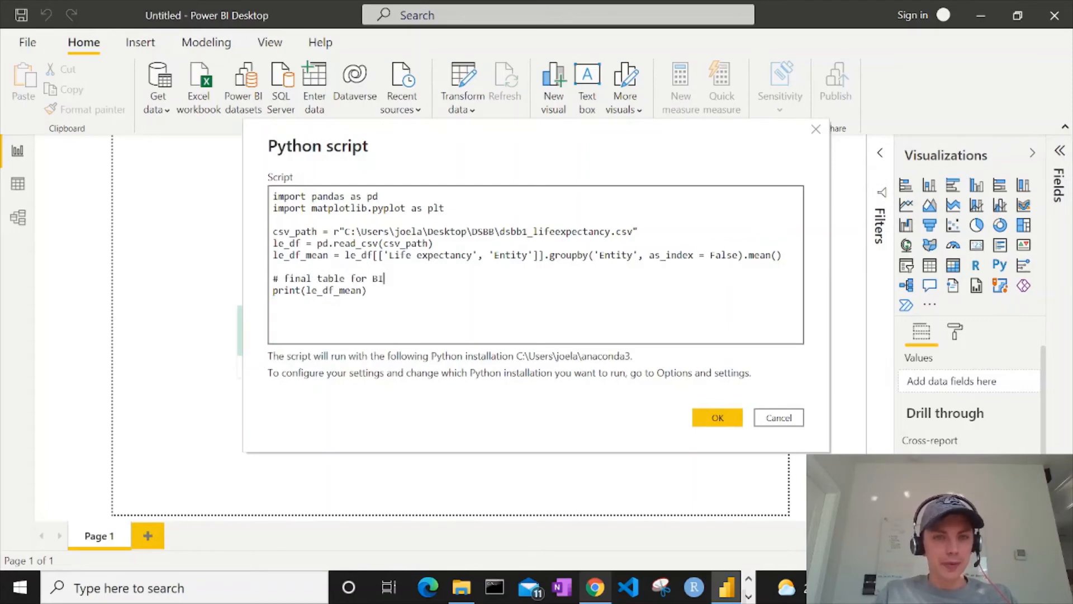
- Add the comment # sourcing the data above the csv_path line, keeping a single blank line after the imports
left_click(273, 219)
key("Return")
key("Return")
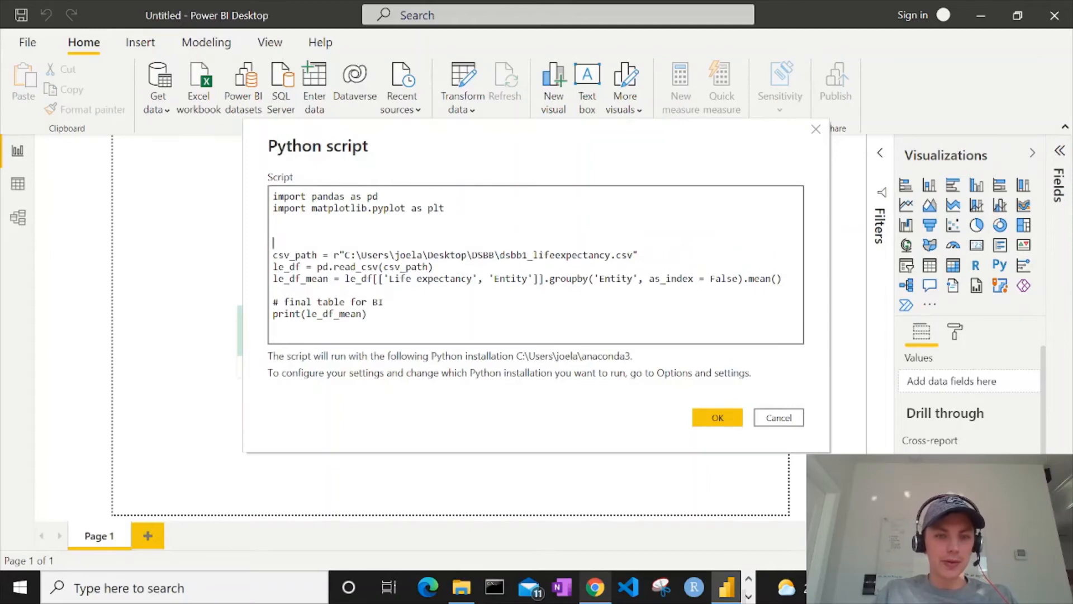
type("# sour")
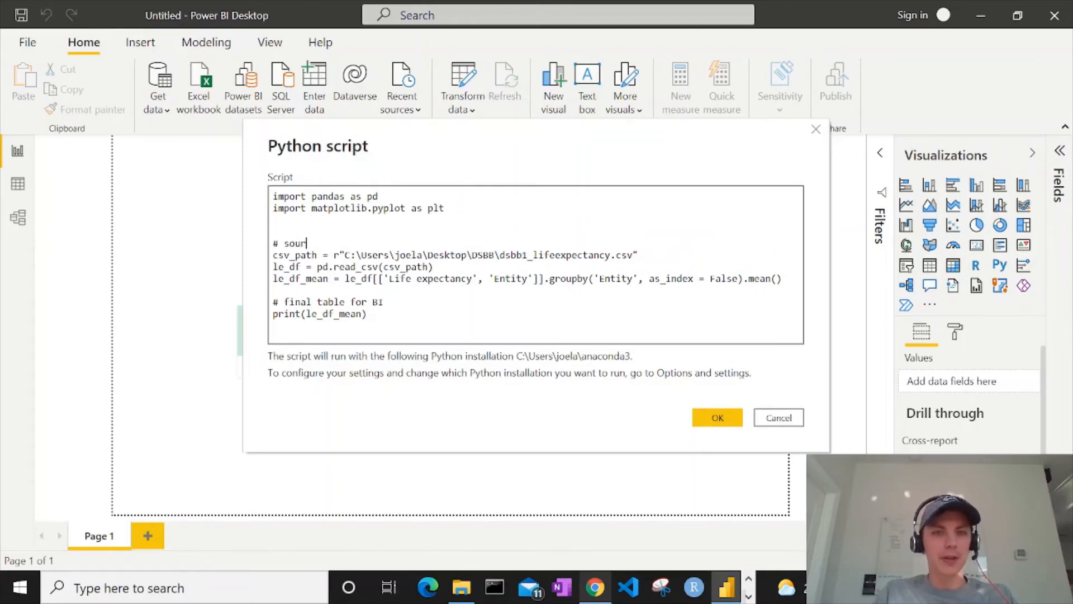
type("cing the data")
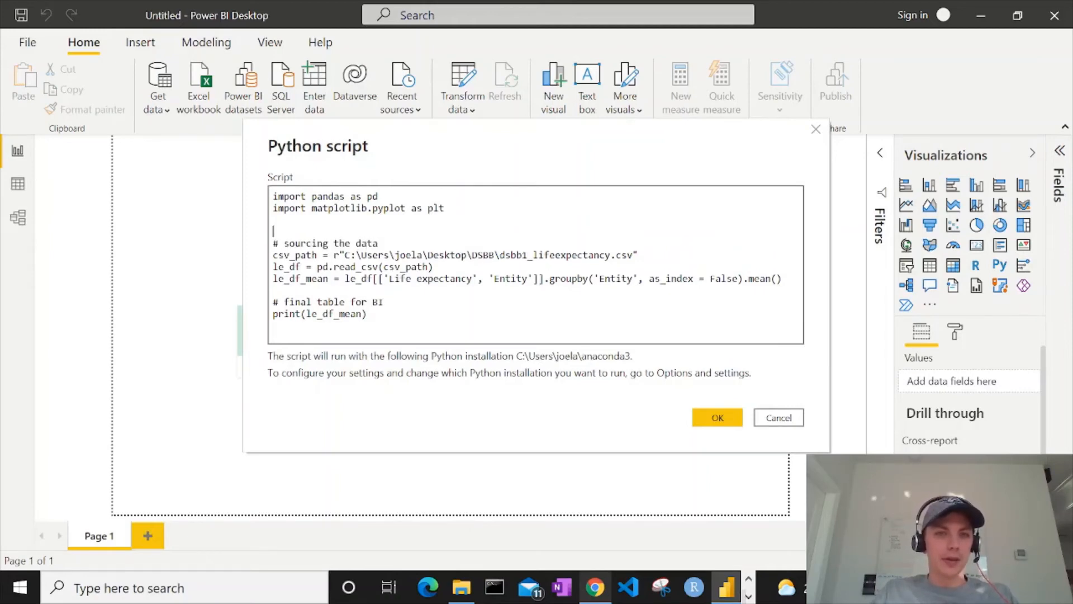
key("BackSpace")
- Insert the comment # dependencies as the first line of the script, above the imports
key("Return")
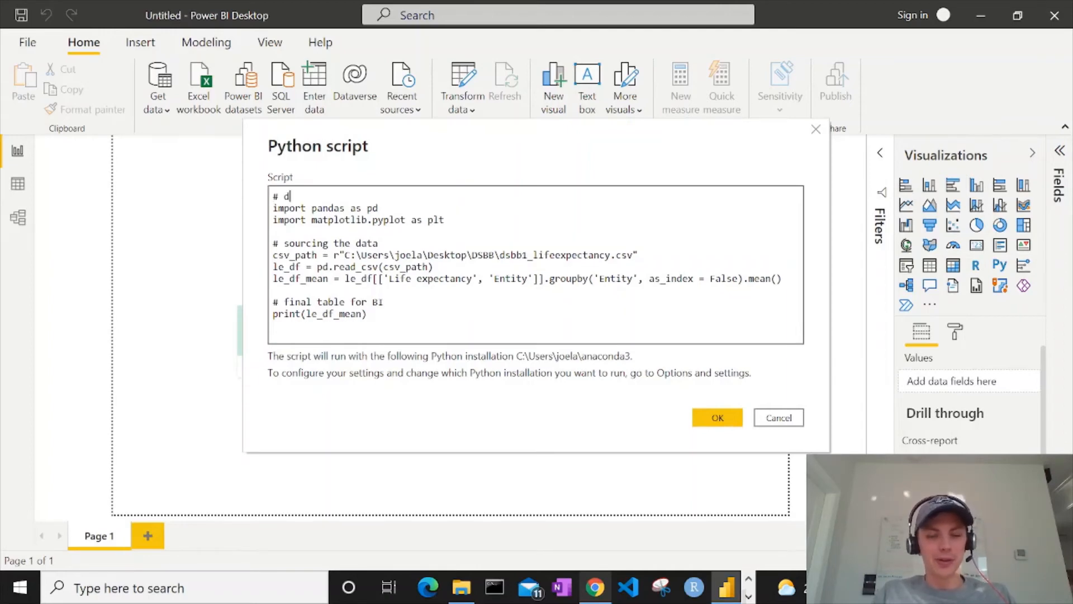
type("# depend")
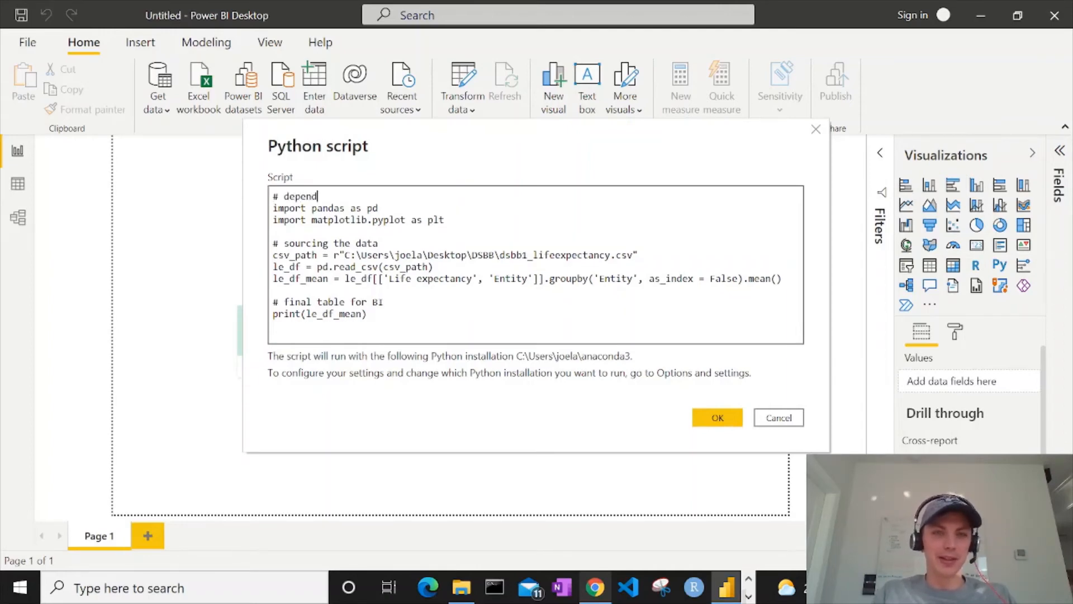
type("encies")
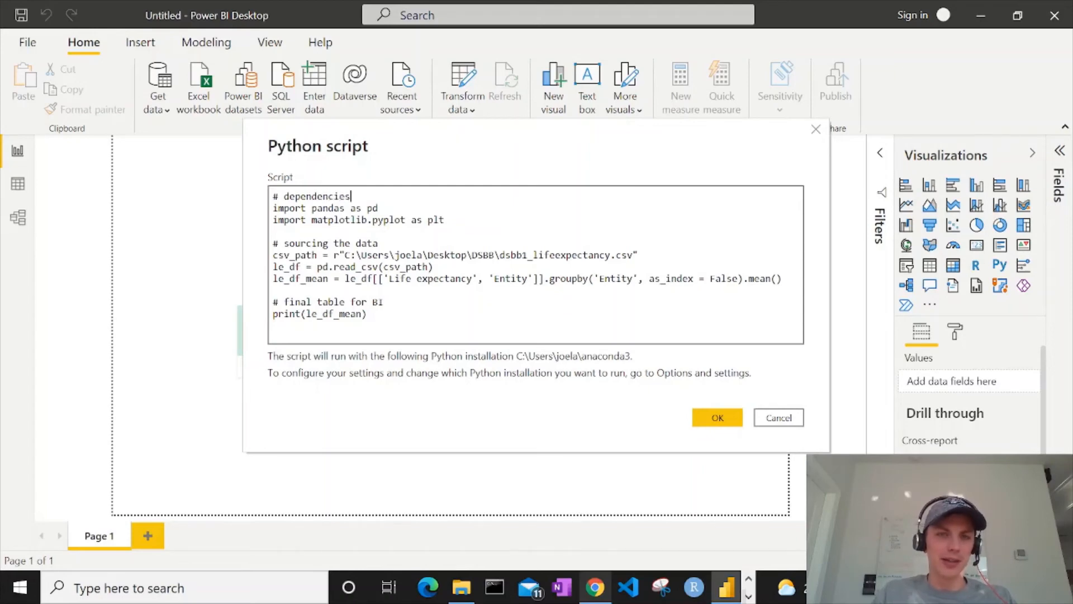
- Run the Python script and select the le_df table under the Python folder to preview it
left_click(717, 419)
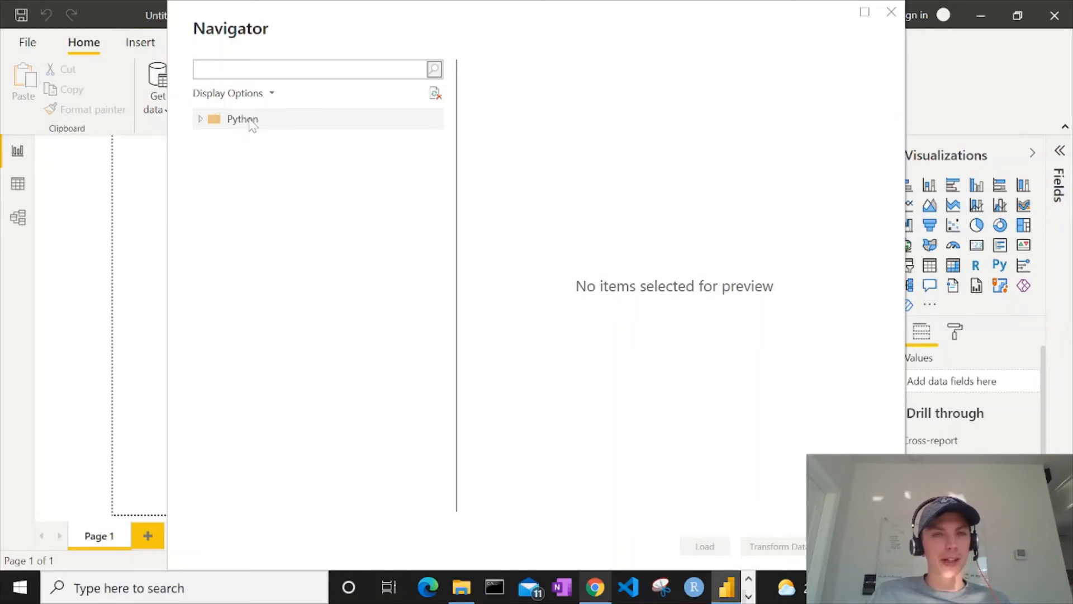
left_click(201, 119)
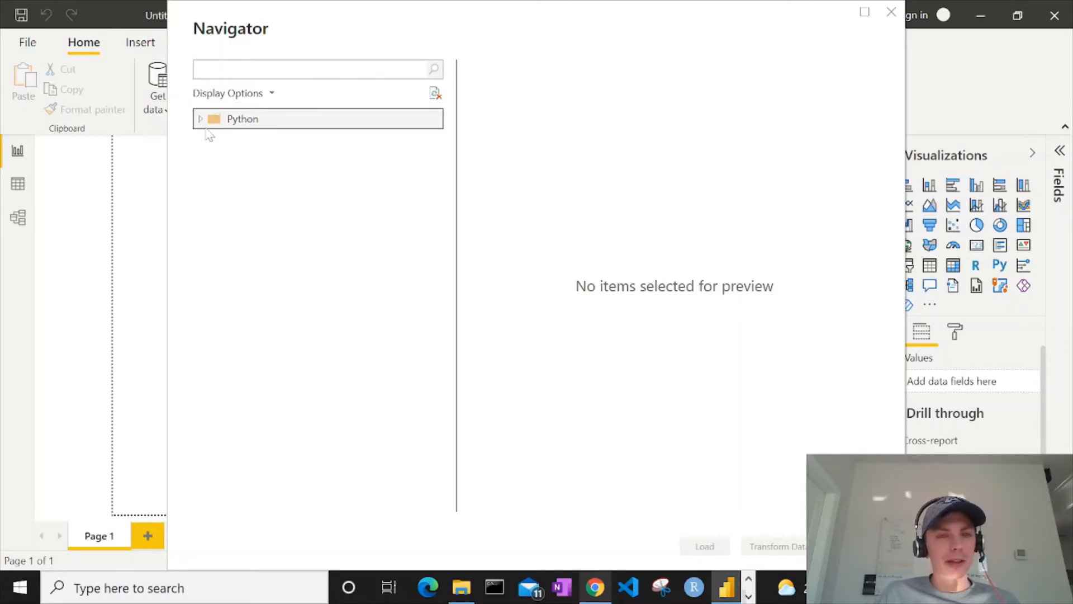
left_click(202, 120)
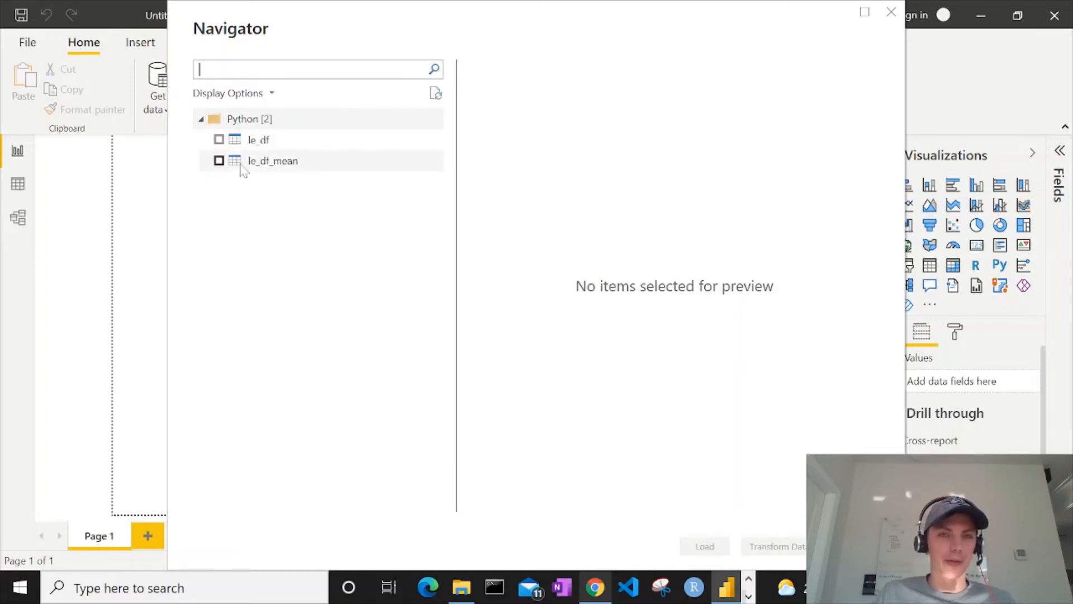
left_click(219, 139)
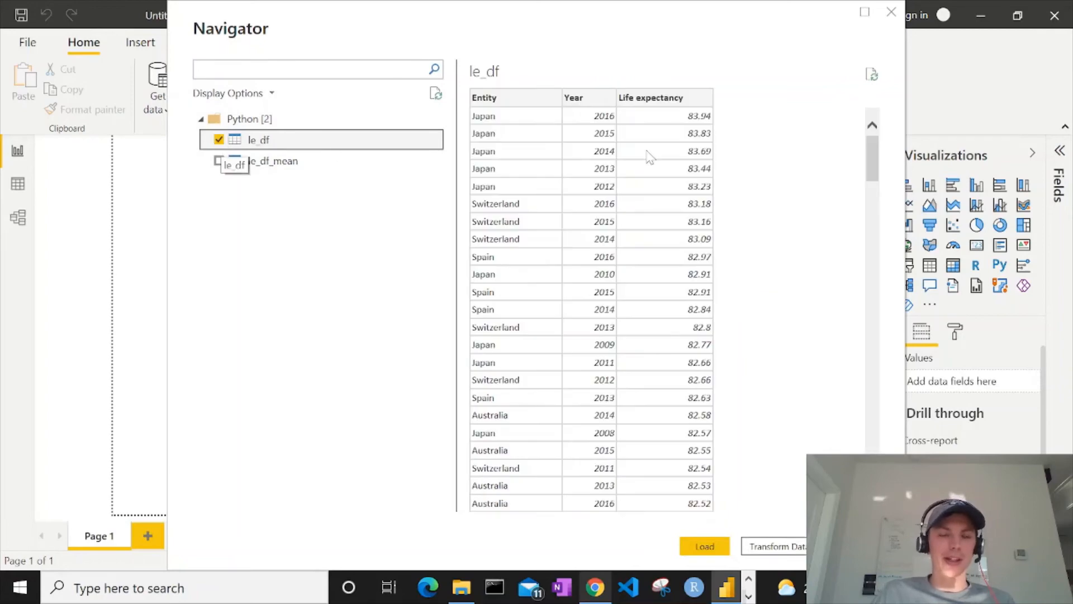
- Look through the le_df preview and select only the le_df_mean table for import, leaving le_df deselected
scroll(693, 282, "down", 20)
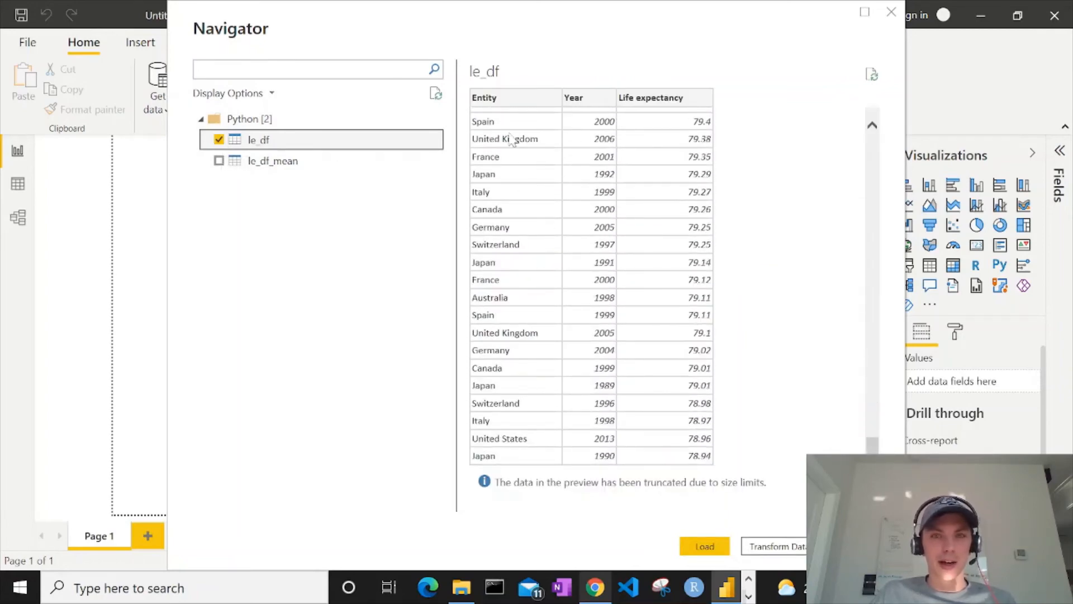
scroll(596, 282, "up", 10)
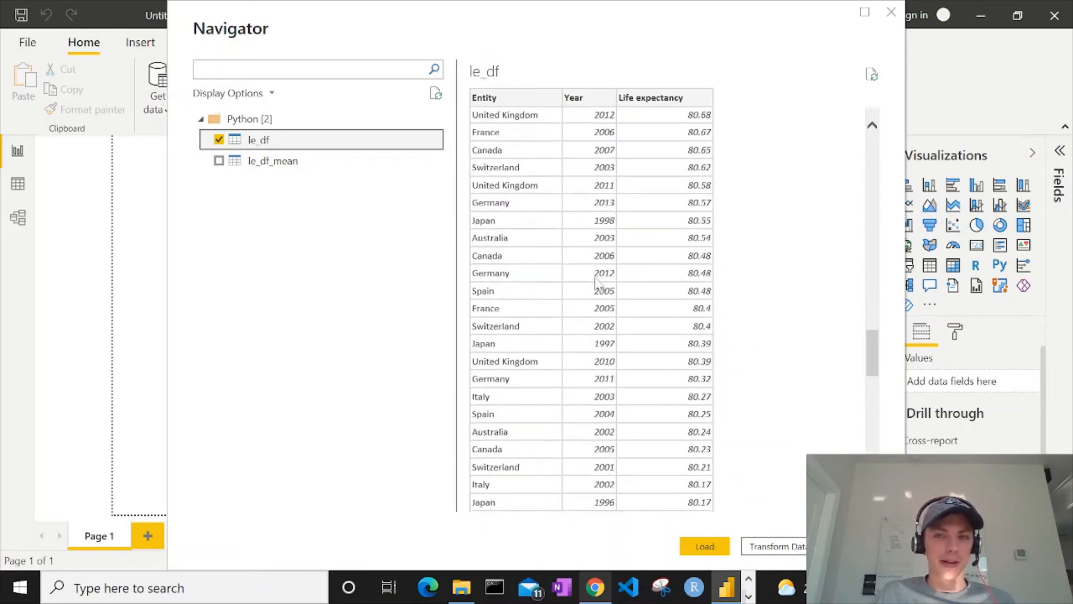
scroll(597, 282, "up", 12)
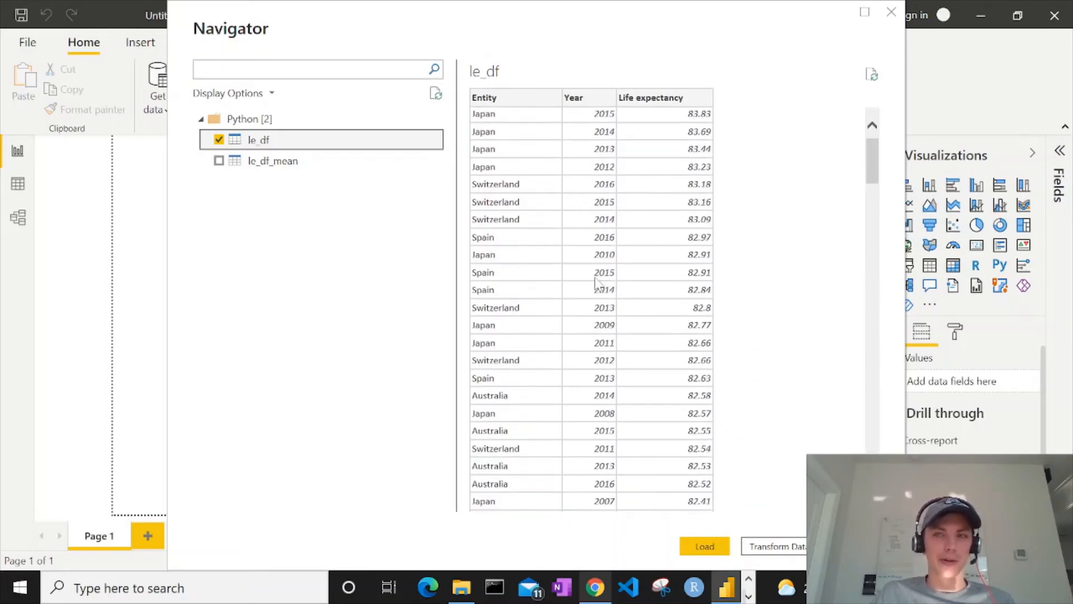
left_click(219, 161)
left_click(219, 140)
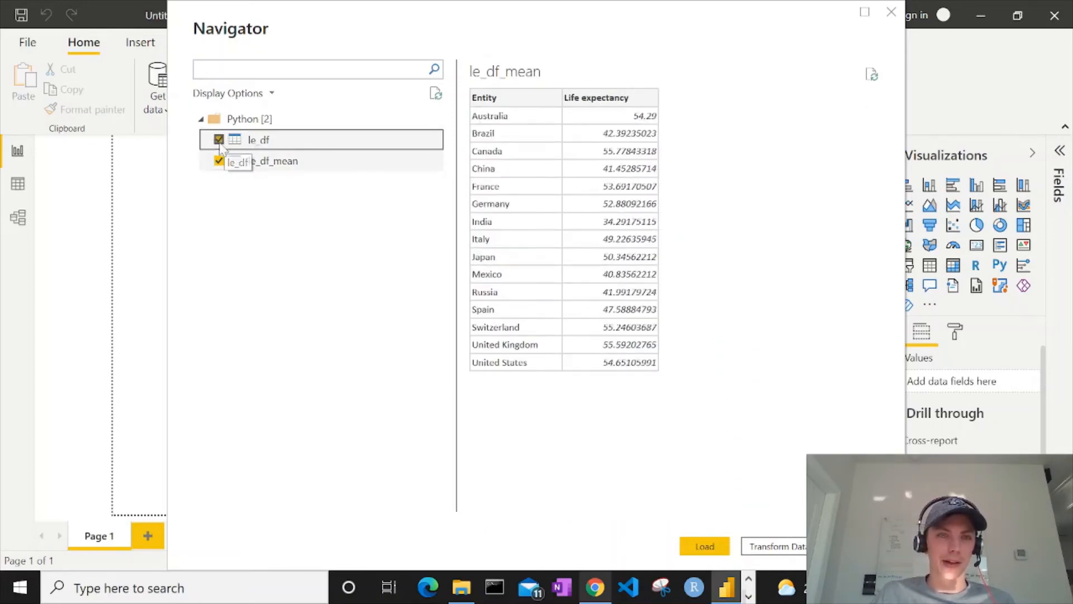
left_click(218, 161)
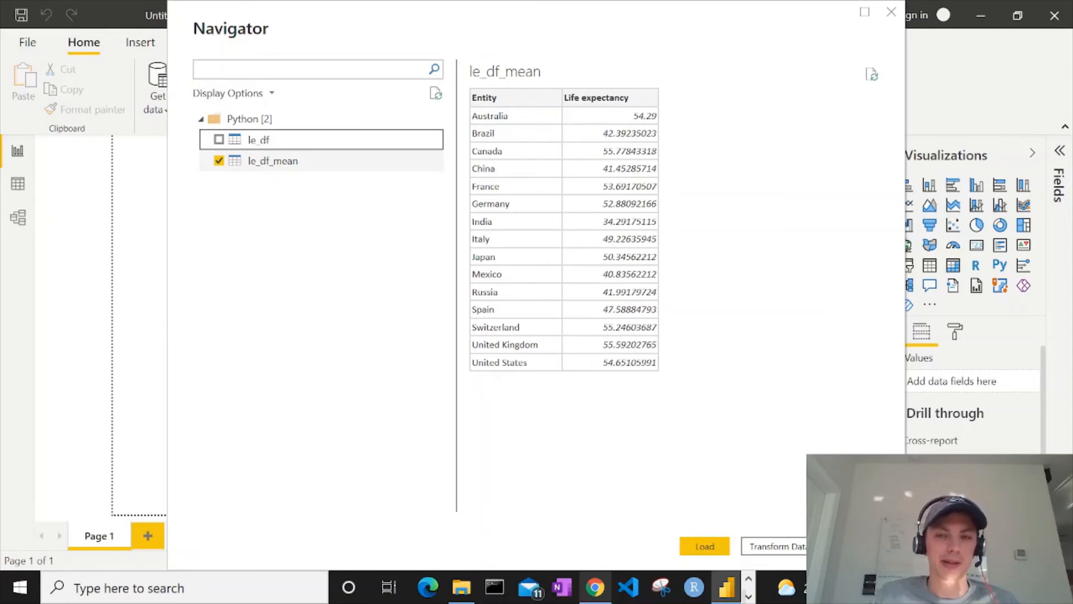
- Review the Life expectancy column's data type options in Power Query Editor and load the le_df_mean table into the report
left_click(780, 547)
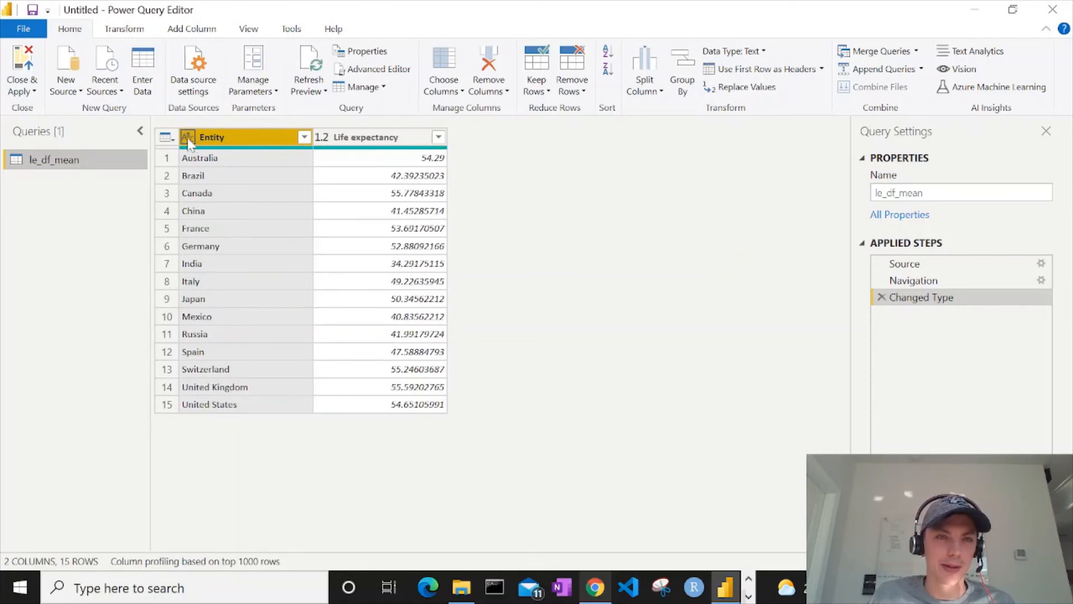
left_click(321, 138)
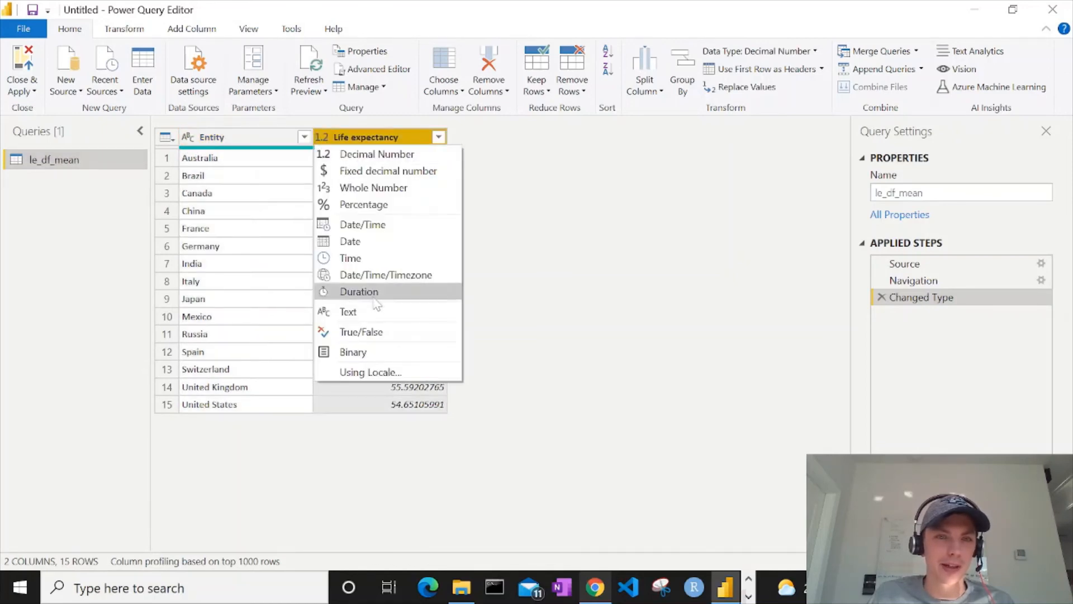
left_click(563, 312)
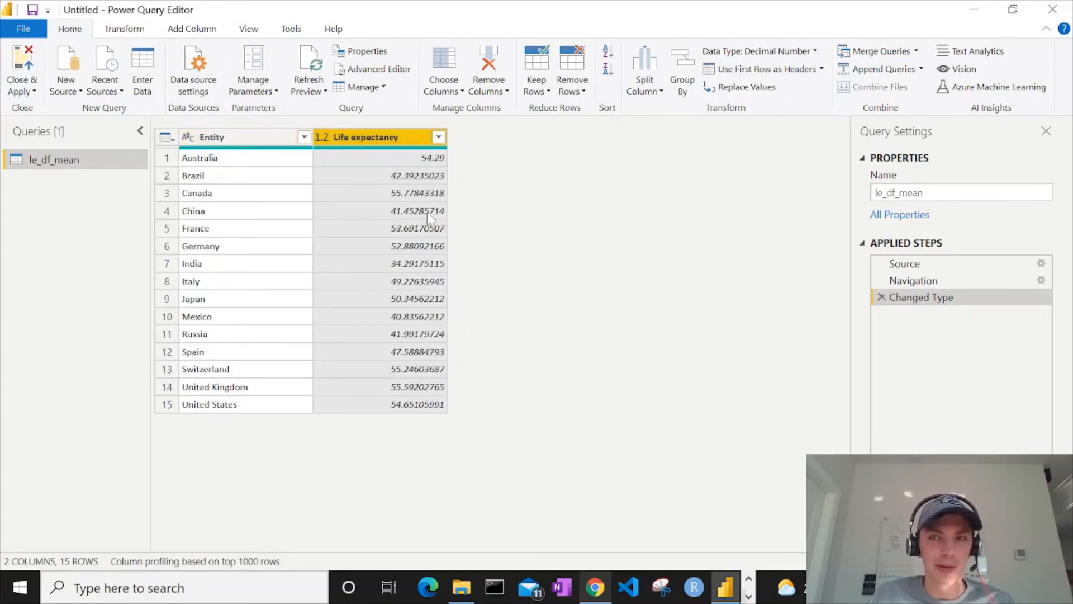
left_click(23, 61)
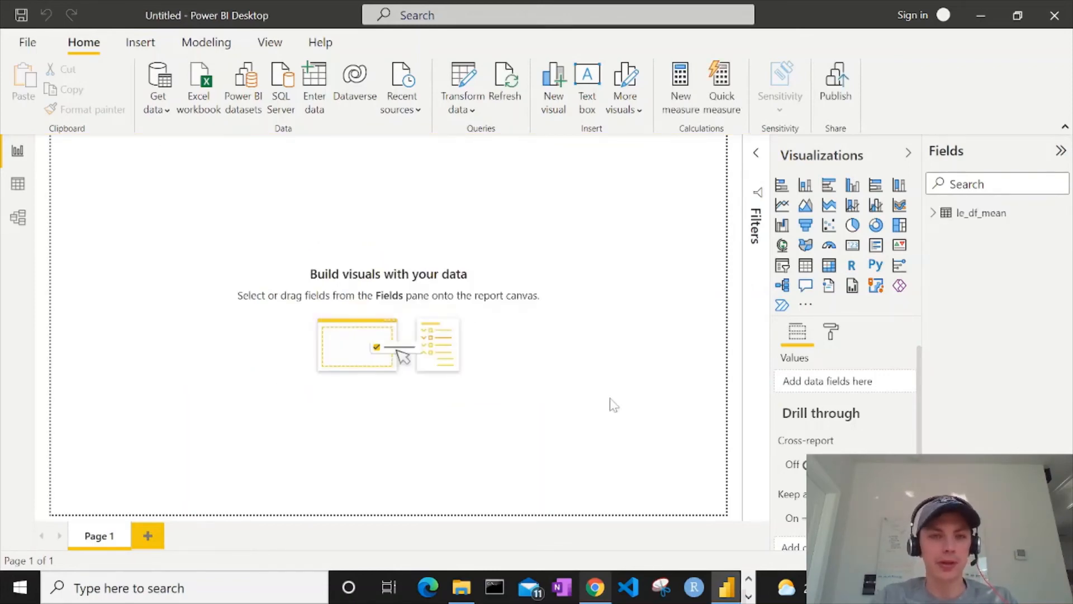
- Add a Python visual with script visuals enabled, using the Entity and Life expectancy fields of le_df_mean as its values
left_click(876, 265)
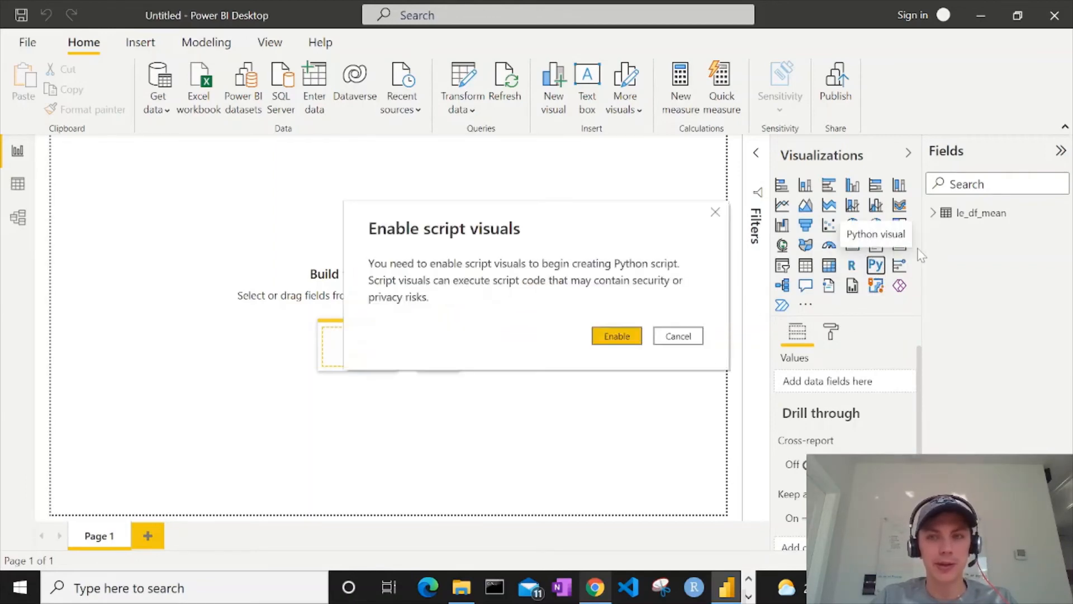
left_click(622, 338)
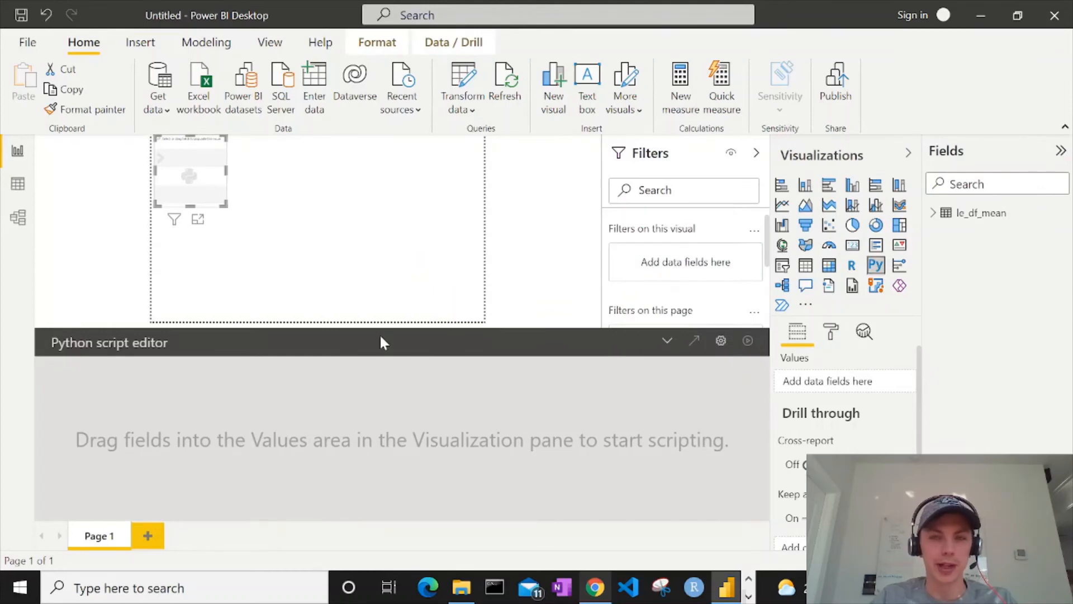
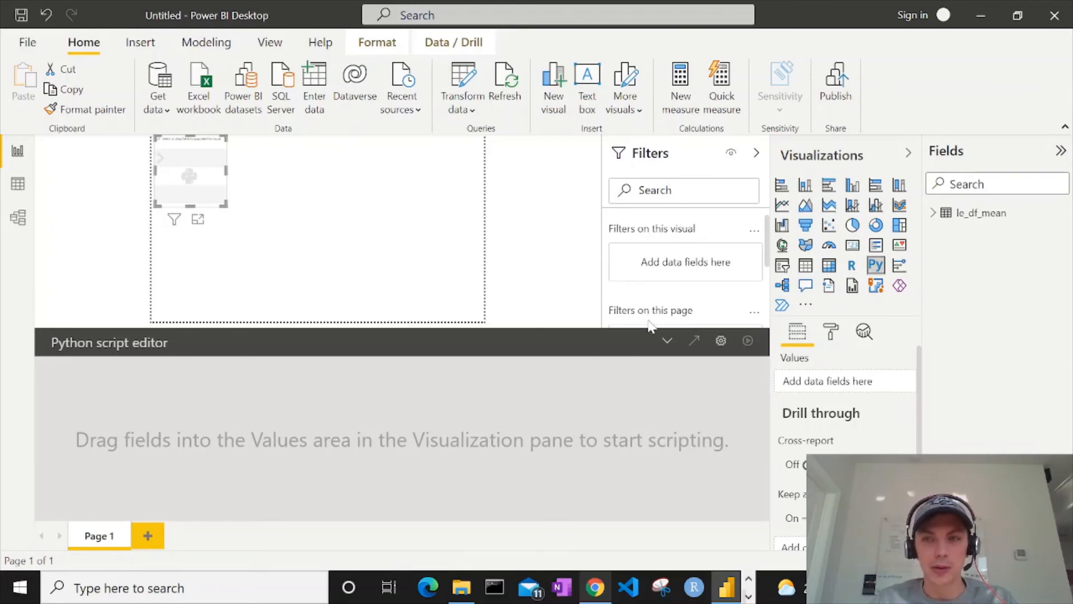
left_click(931, 215)
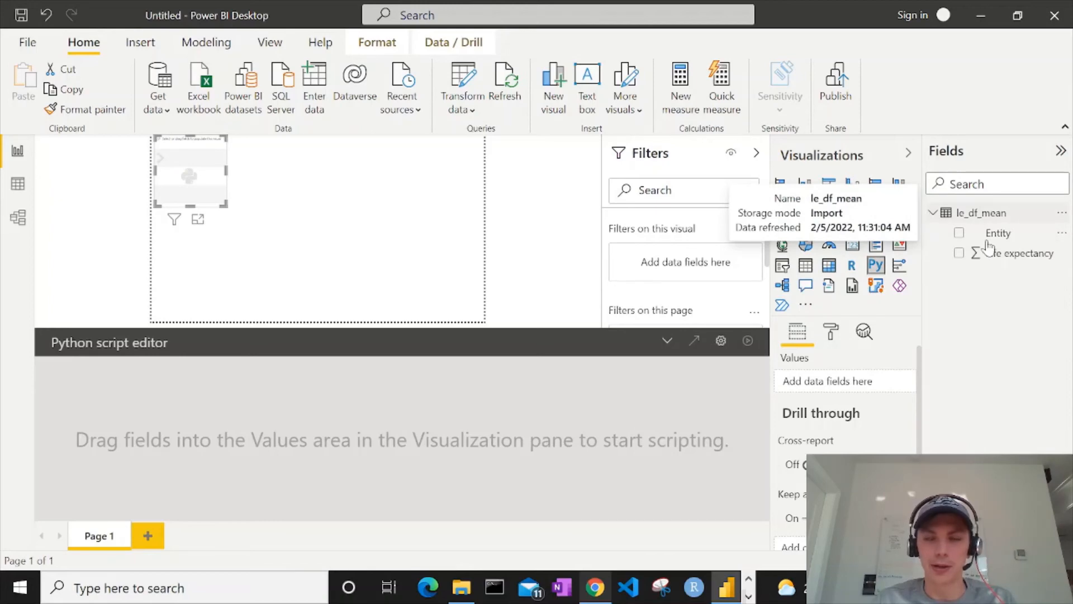
left_click(959, 234)
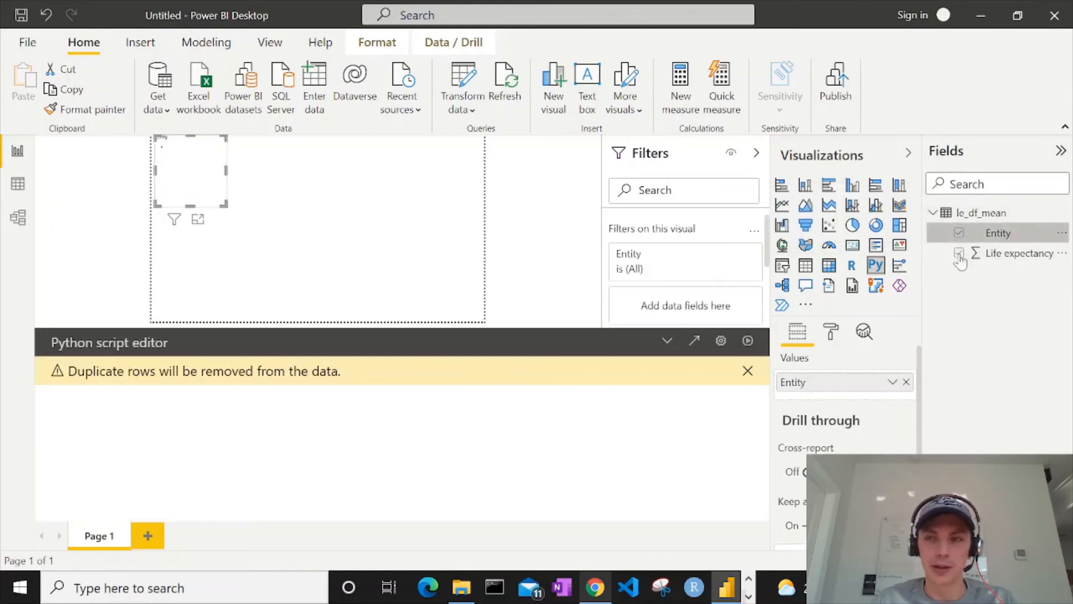
left_click(959, 254)
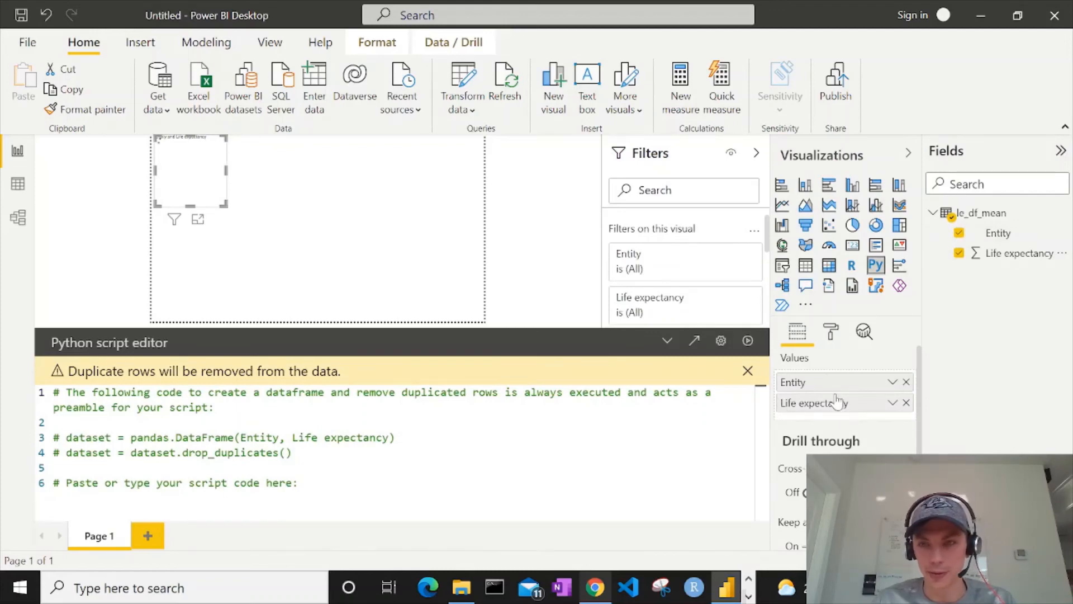
- Copy the matplotlib bar chart code from the DSBB_Pandas Jupyter notebook into the Power BI Python script editor, below the last preamble comment
left_click(300, 482)
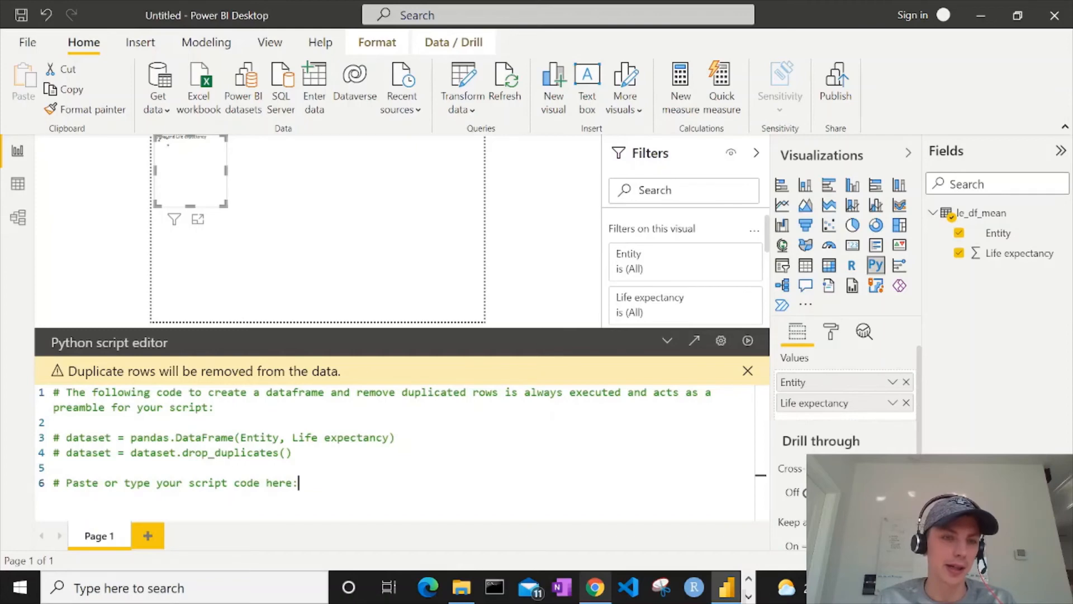
key("Return")
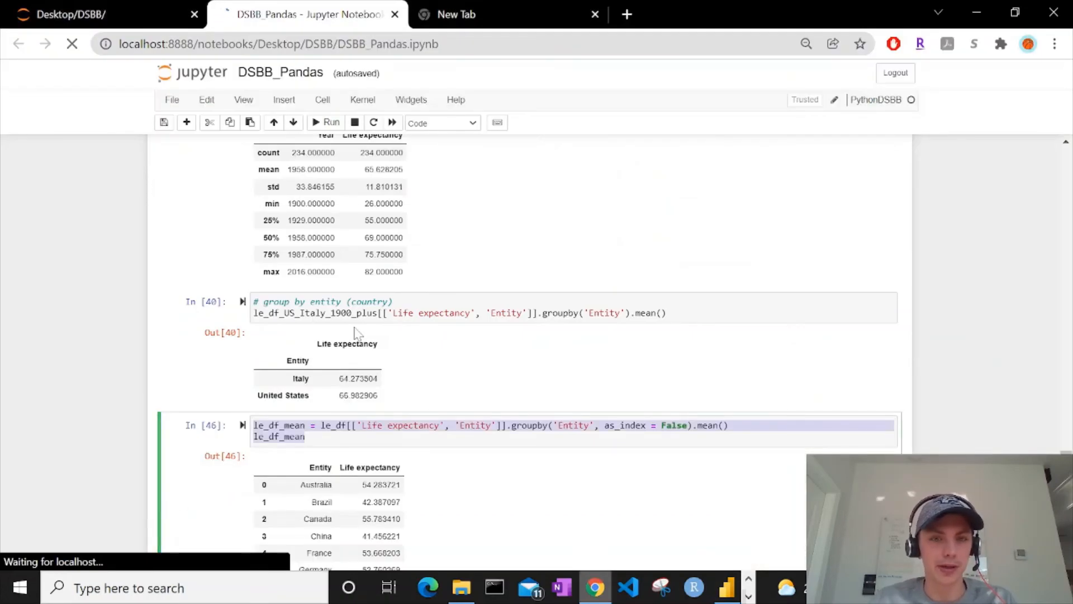
scroll(357, 334, "down", 5)
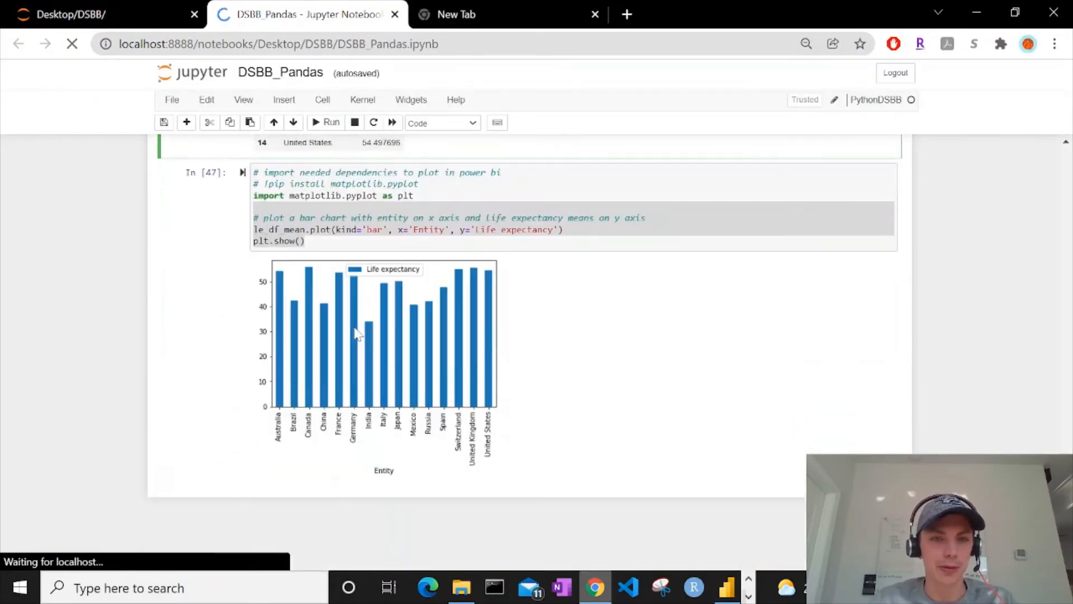
left_click(334, 246)
left_click_drag(326, 237, 241, 166)
key("ctrl+c")
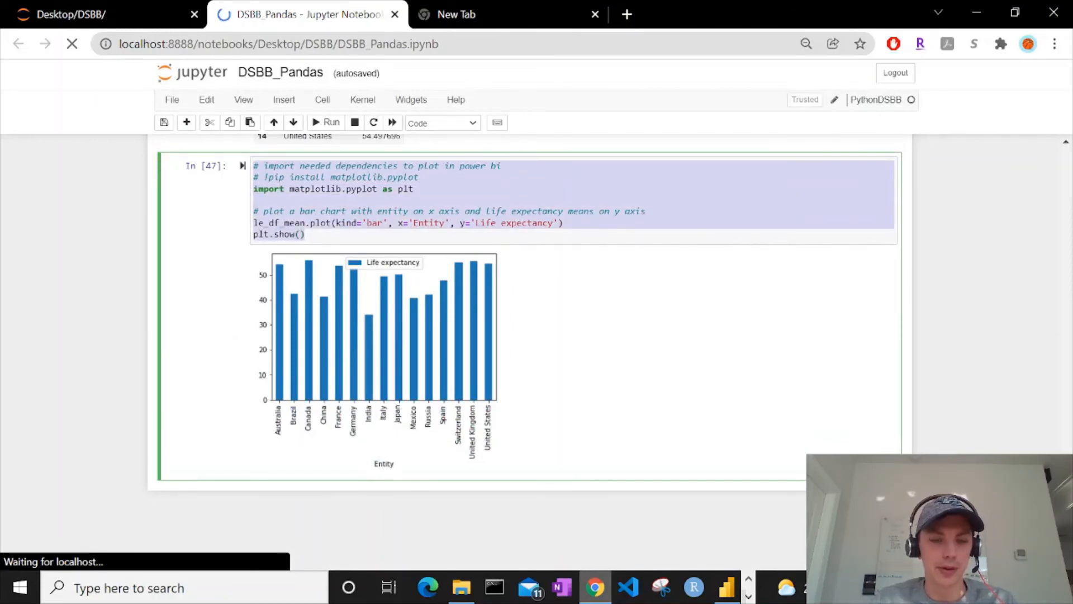
key("alt+Tab")
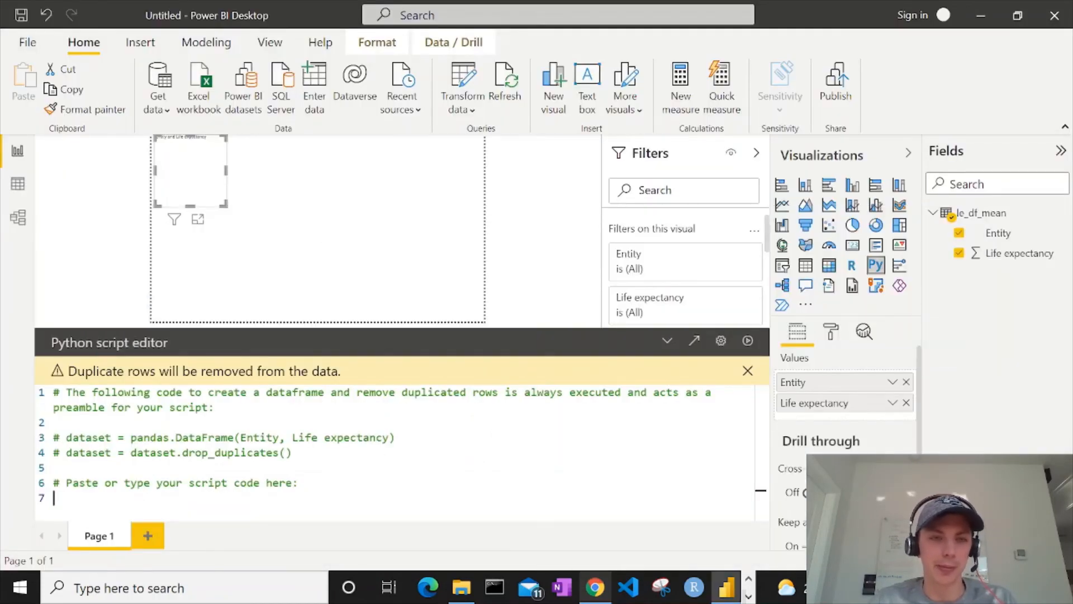
key("ctrl+v")
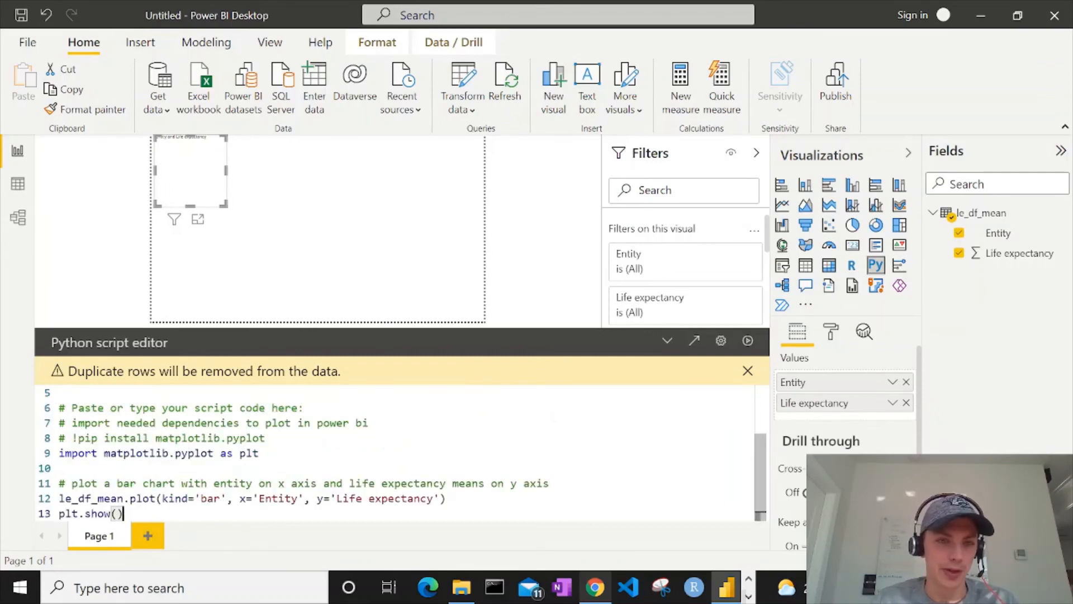
- Delete the # !pip install matplotlib.pyplot comment line from the visual's script
left_click_drag(266, 439, 59, 440)
key("BackSpace")
key("BackSpace")
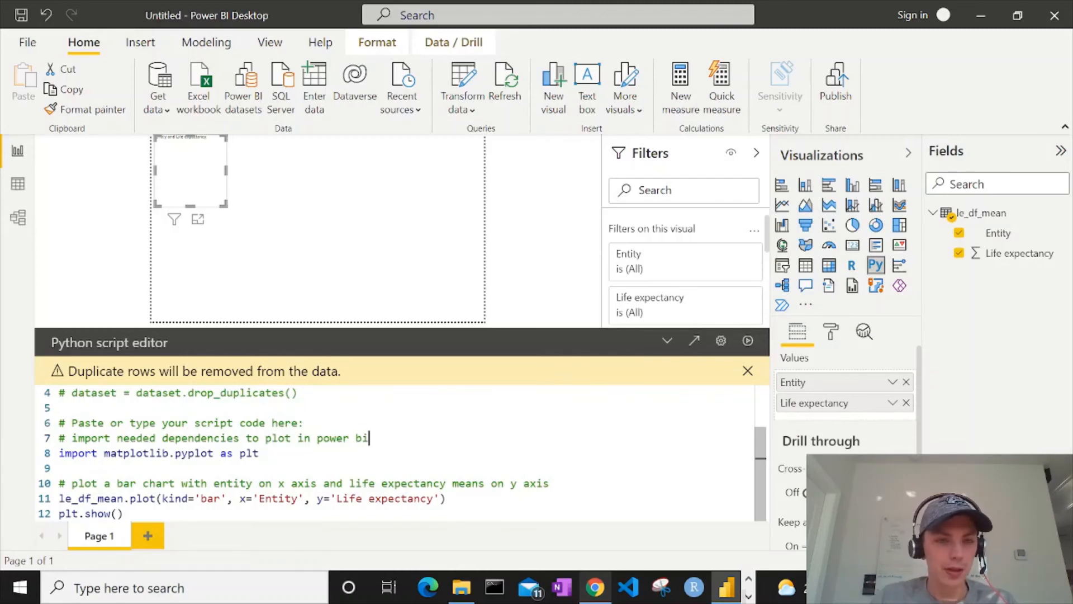
left_click(124, 513)
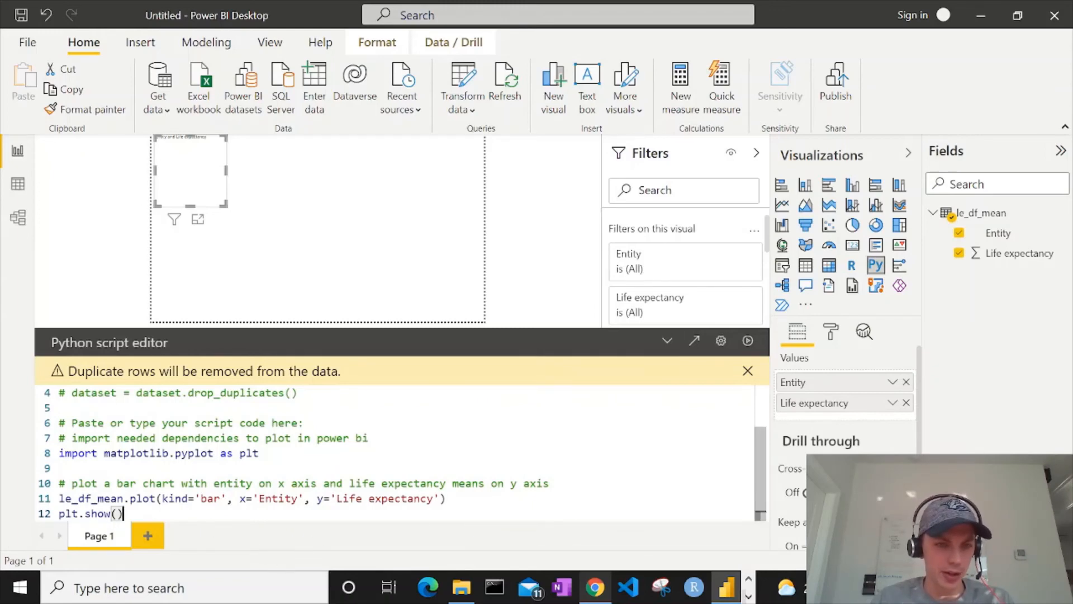
- Run the Python visual's script and check the visual's error details
left_click(748, 341)
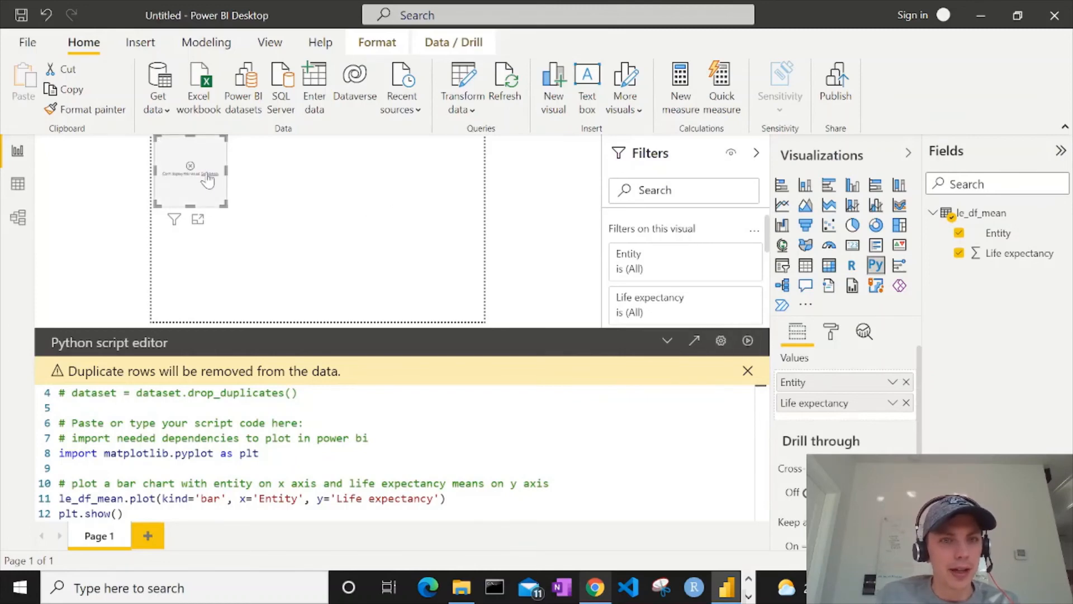
left_click(210, 177)
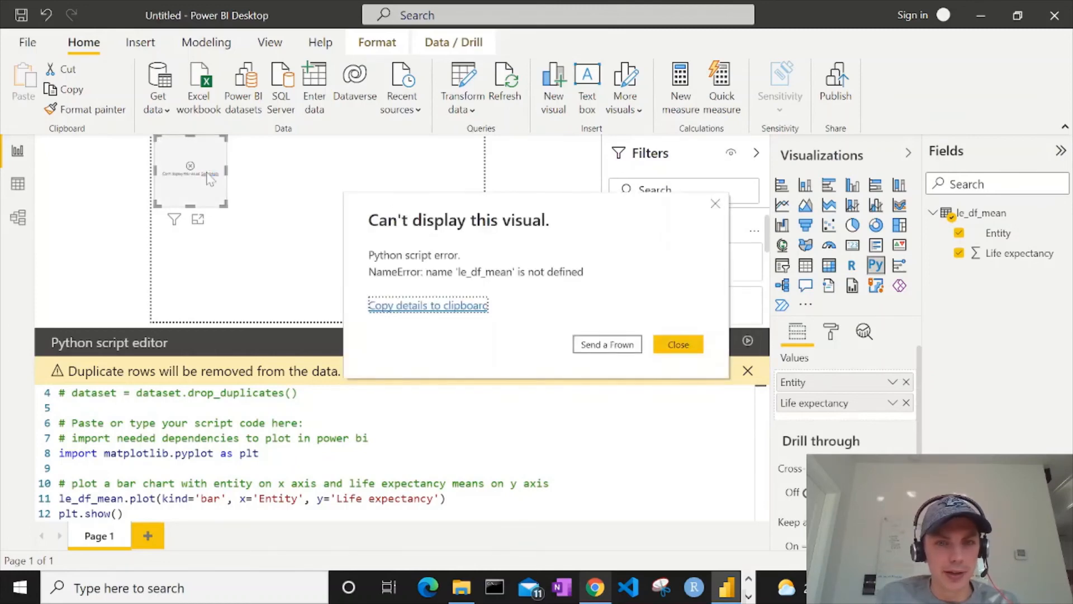
left_click(678, 345)
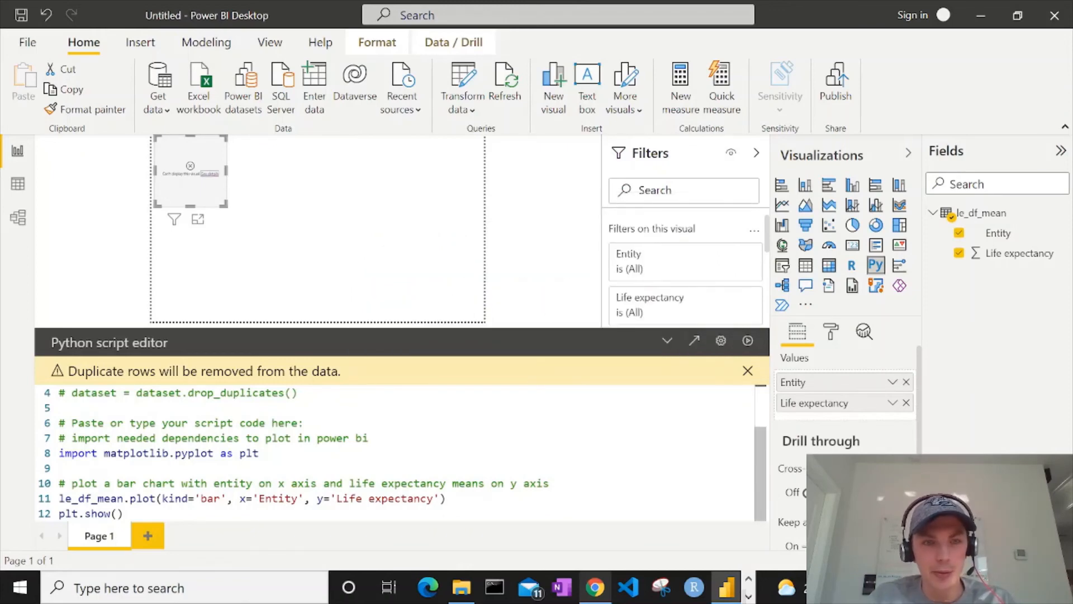
- Check the dataframe name in the preamble comments and replace le_df_mean with dataset in the script's bar plot line
left_click_drag(124, 498, 111, 498)
scroll(112, 498, "up", 2)
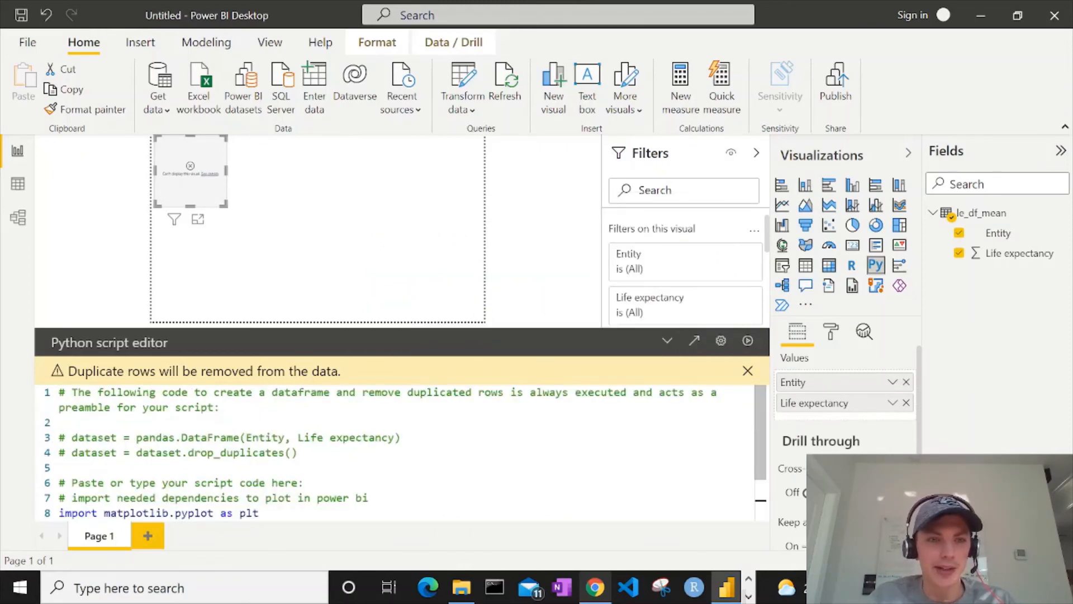
left_click_drag(84, 437, 291, 452)
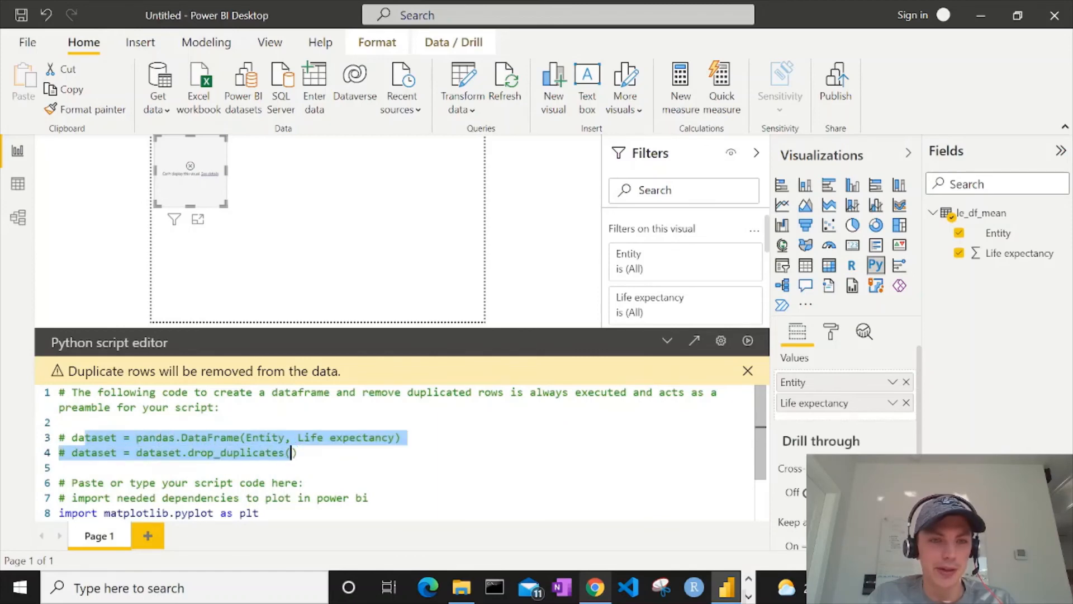
left_click(123, 437)
scroll(123, 437, "down", 2)
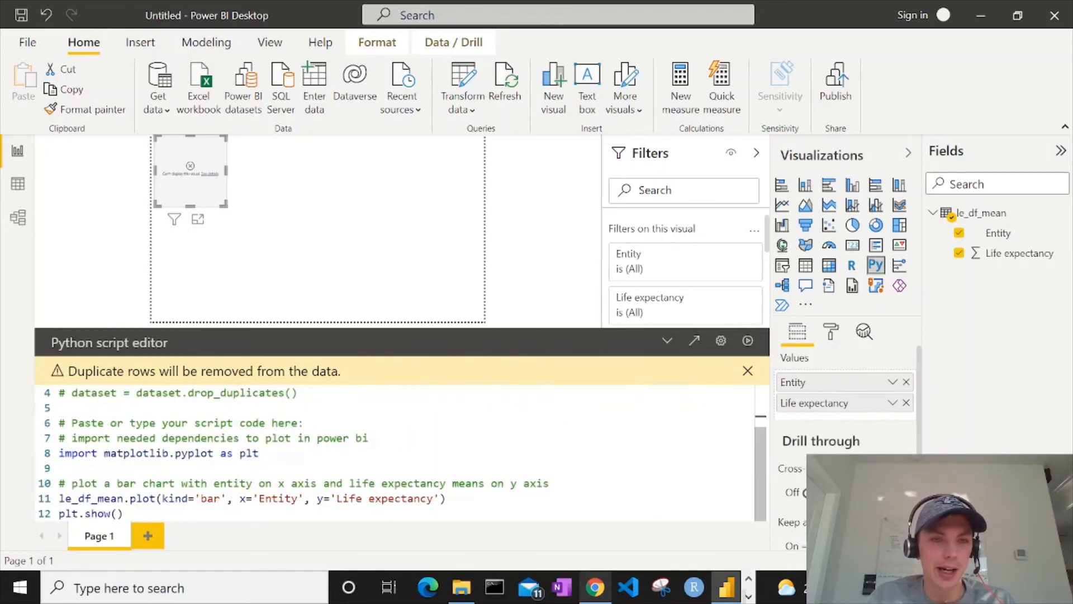
scroll(123, 438, "up", 2)
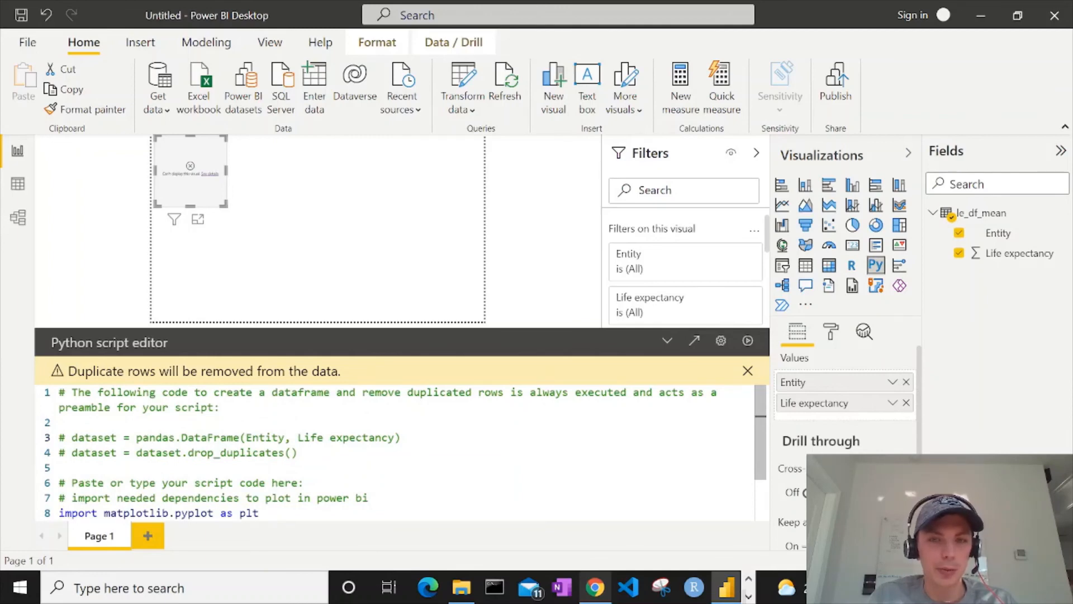
scroll(123, 438, "down", 1)
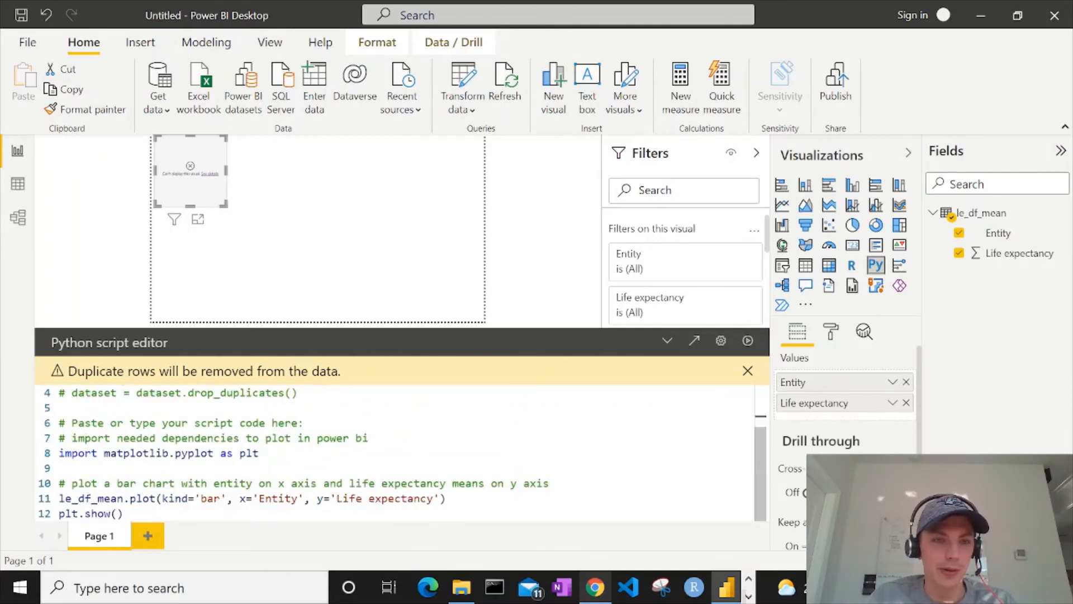
left_click_drag(124, 498, 32, 503)
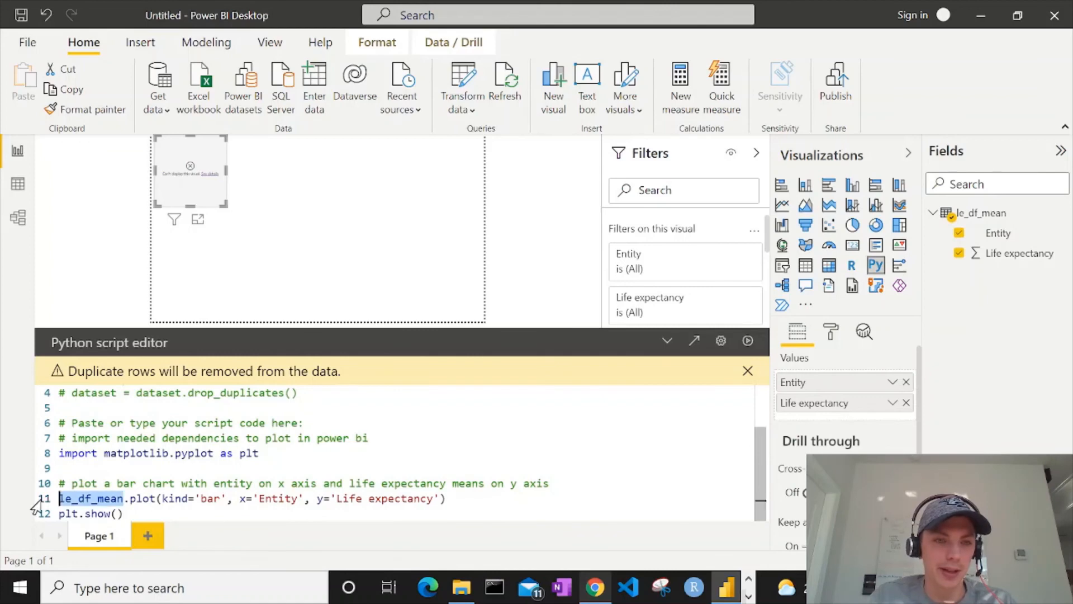
key("BackSpace")
type("df")
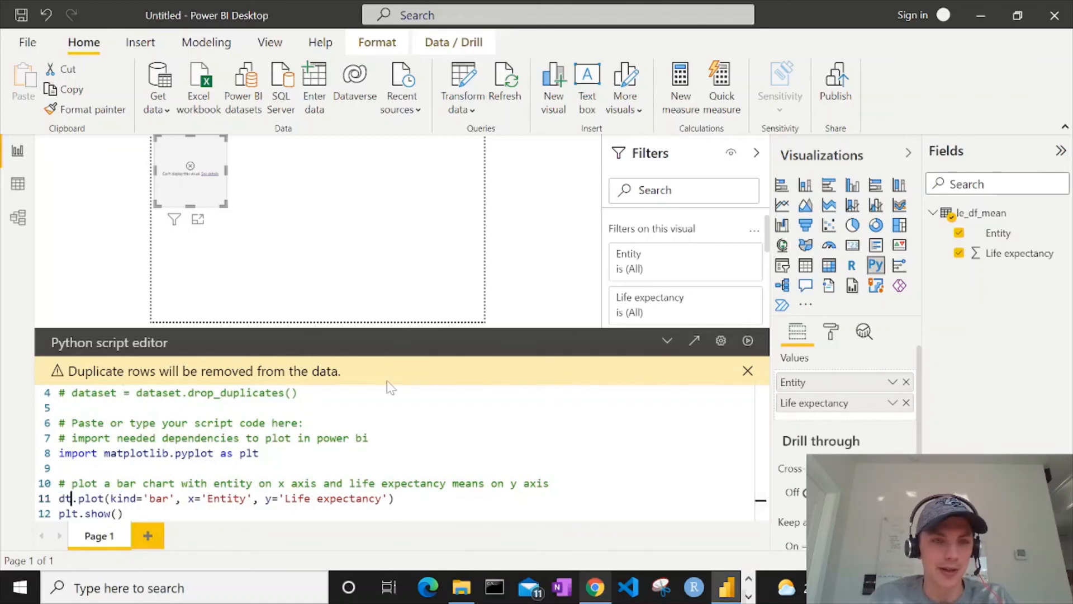
key("BackSpace")
type("ataset")
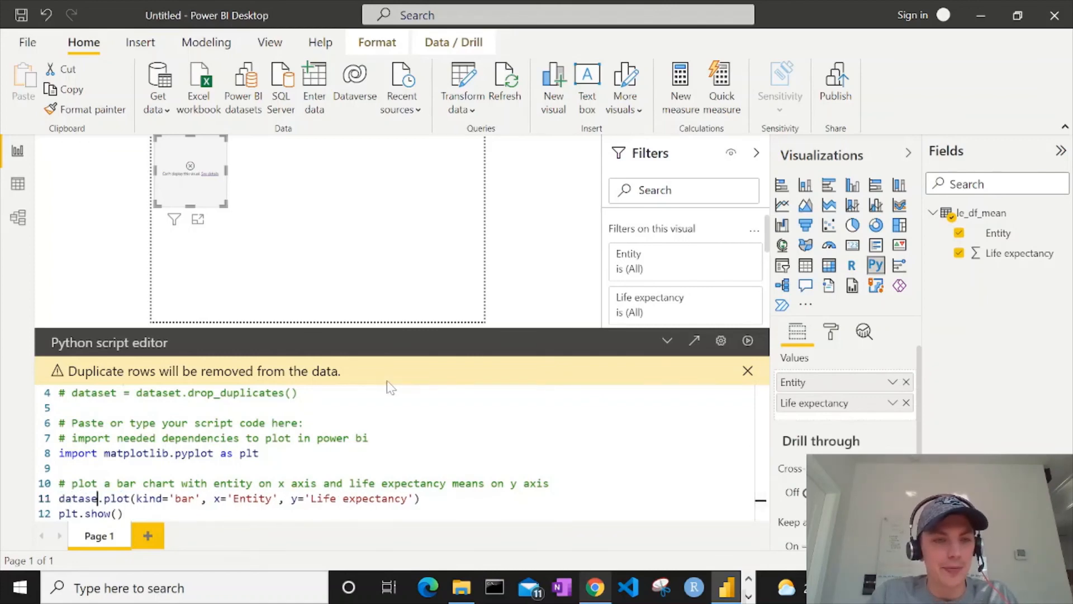
left_click(252, 499)
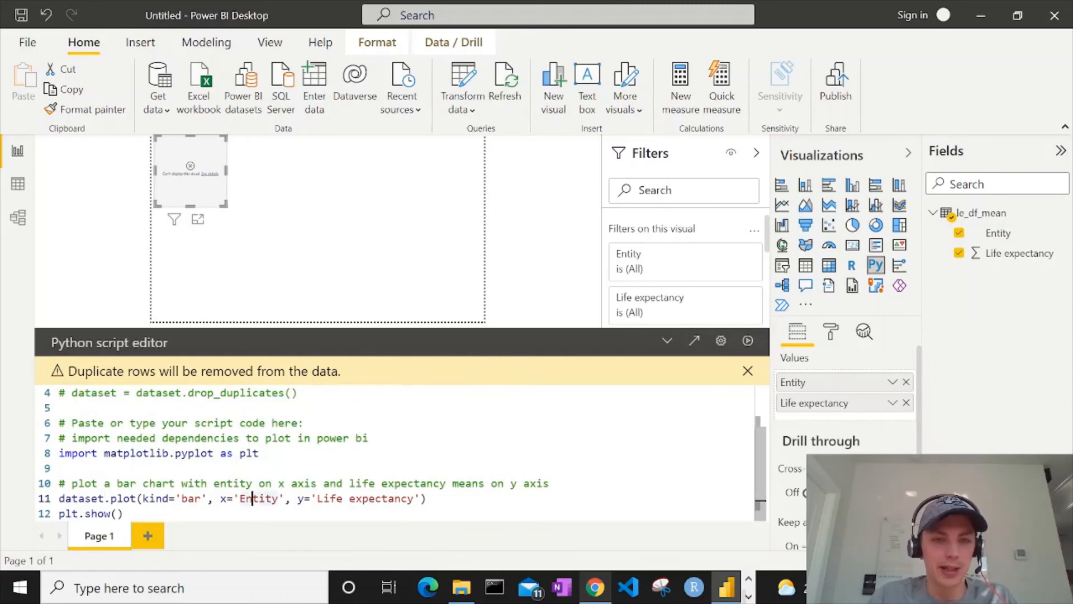
- Rerun the Python visual's script and enlarge the resulting bar chart visual to the full height of the page
left_click(124, 513)
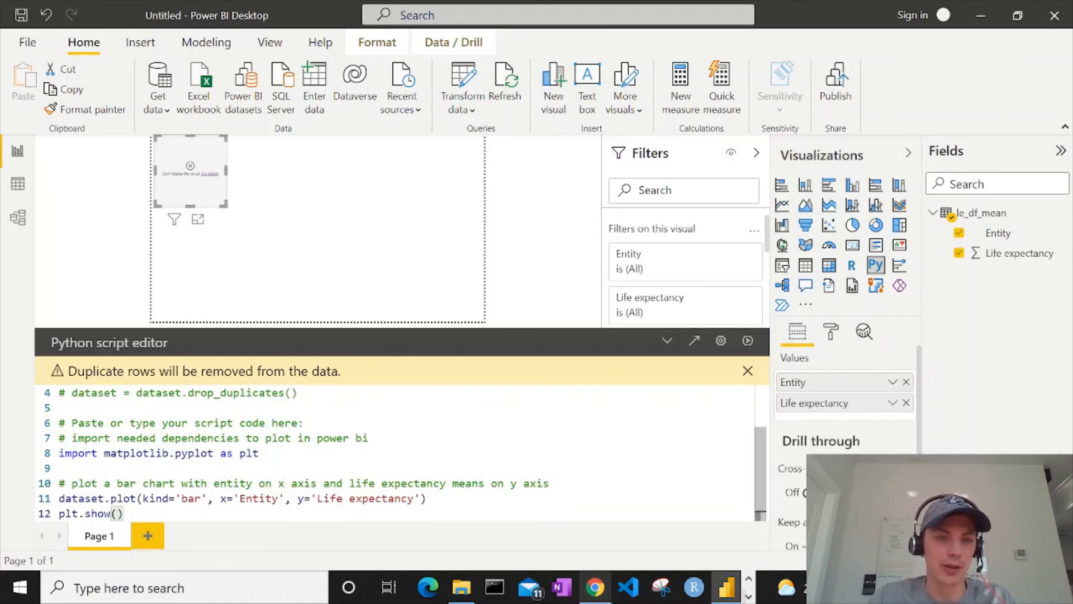
left_click(748, 340)
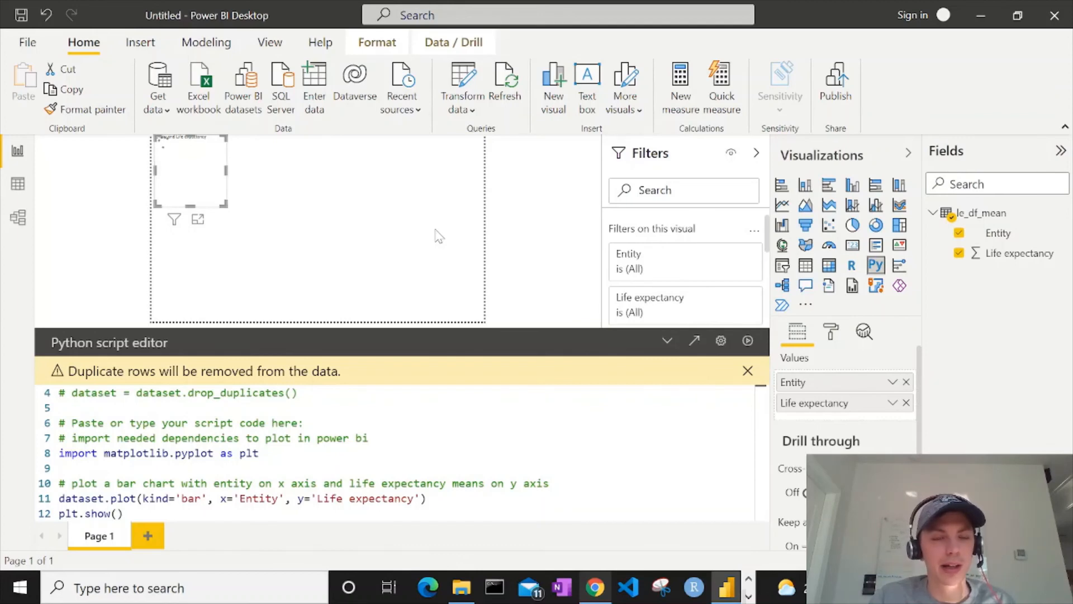
left_click(748, 342)
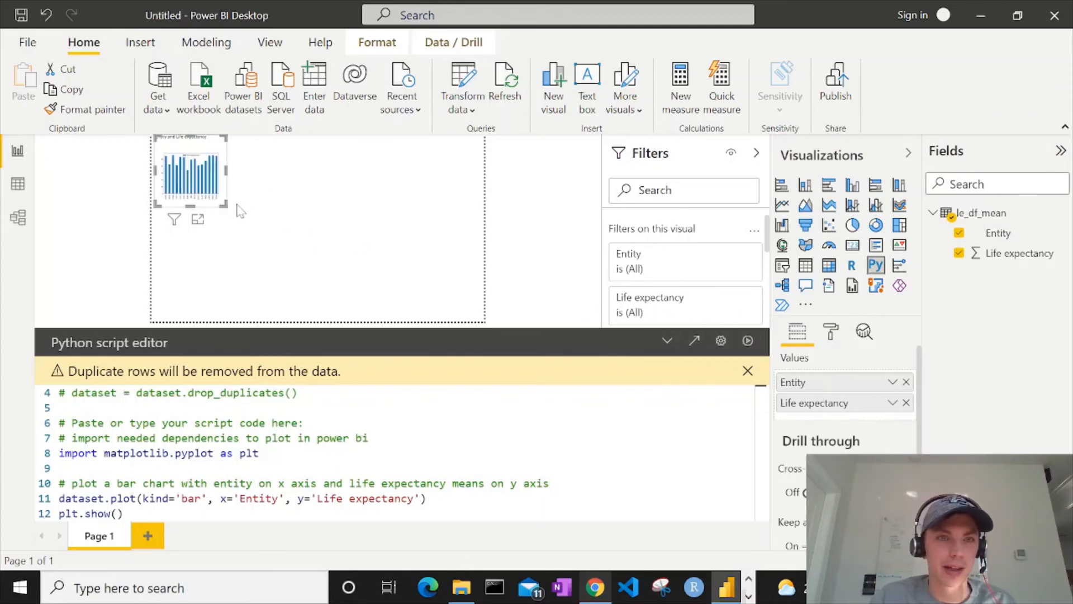
left_click_drag(225, 205, 303, 318)
left_click(378, 313)
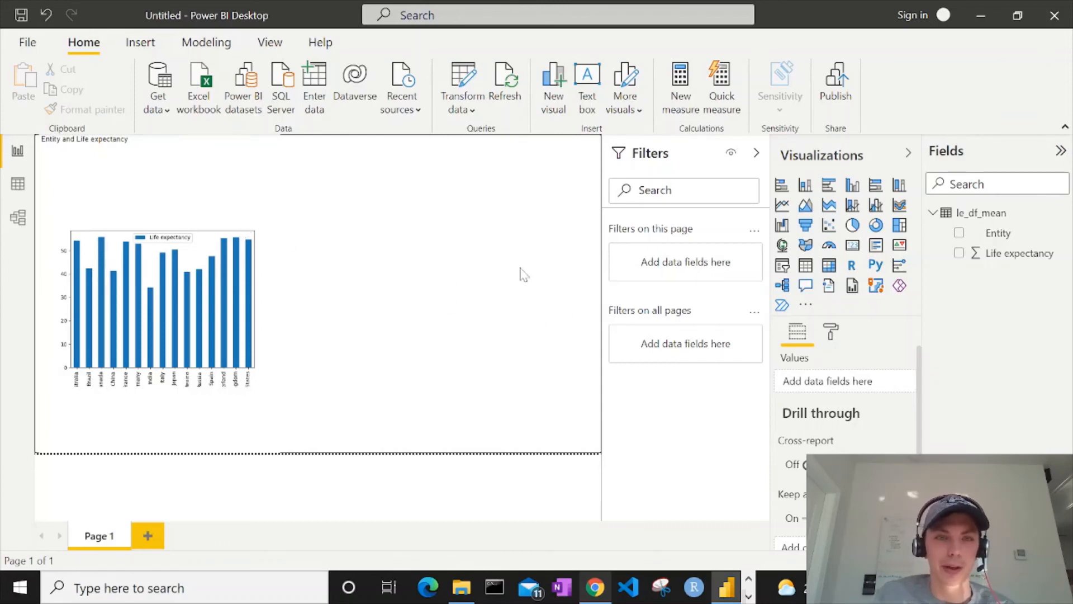
- Add a table visual of Entity and Life expectancy beside the Python visual and pull its near edge inward to narrow it
left_click(959, 232)
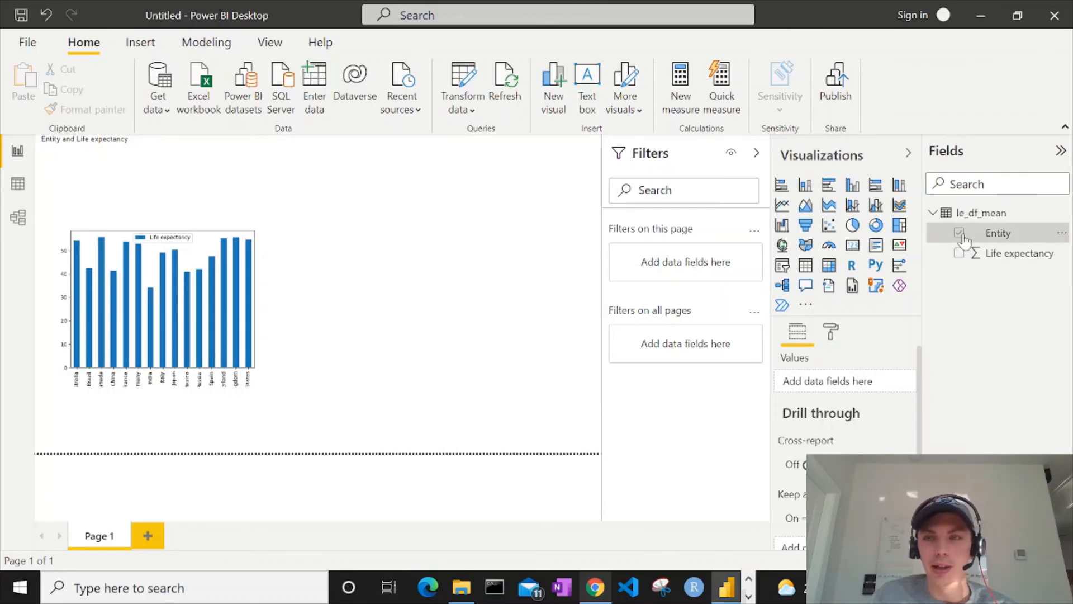
left_click(959, 254)
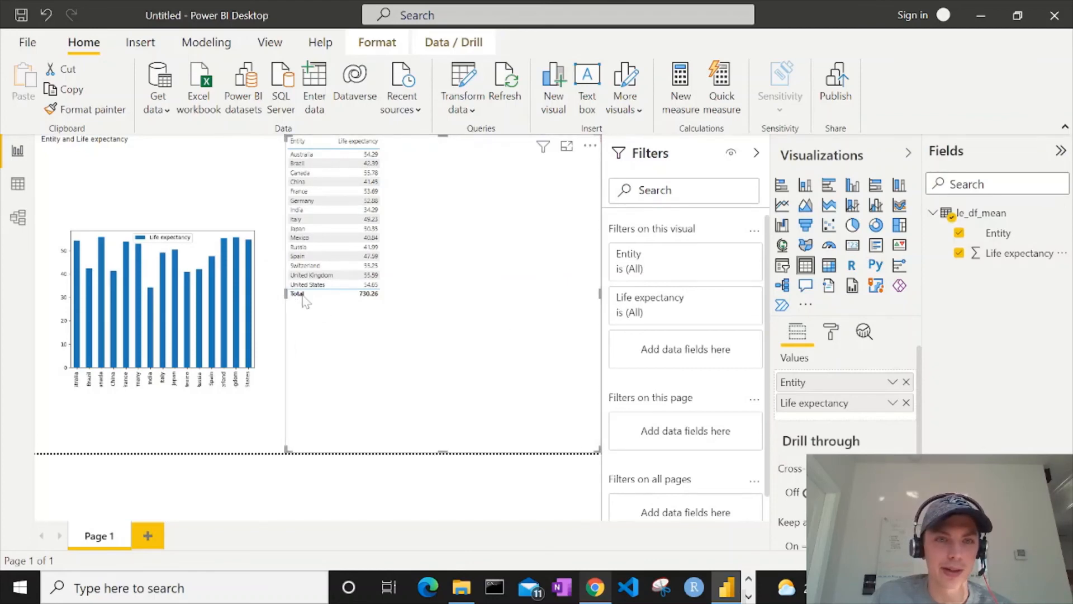
left_click_drag(302, 295, 319, 296)
- Widen the Python visual until it meets the edge of the neighbouring table
left_click(277, 296)
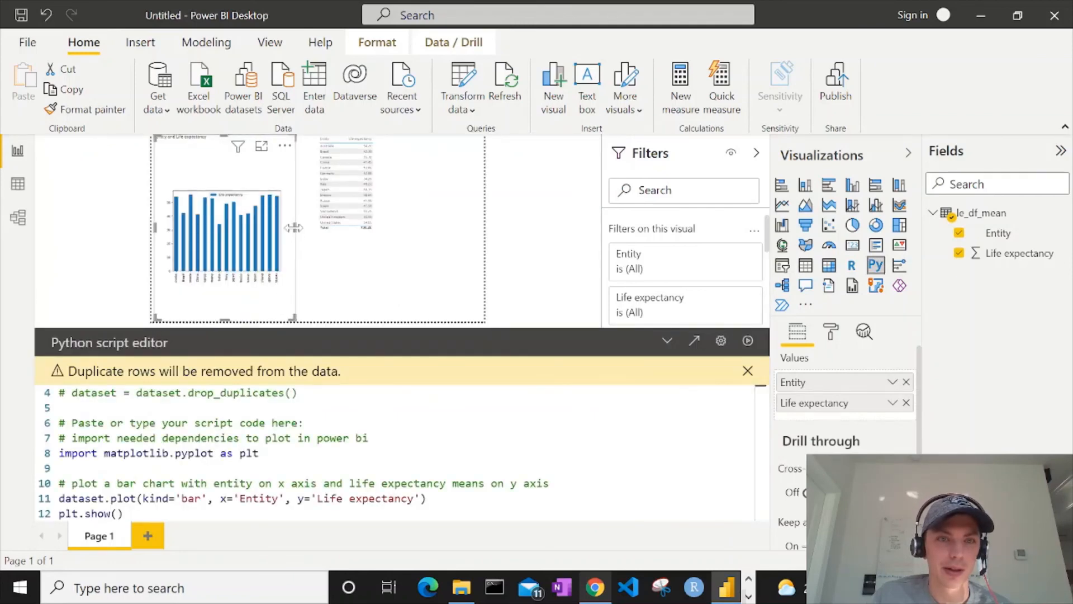
left_click_drag(292, 228, 316, 233)
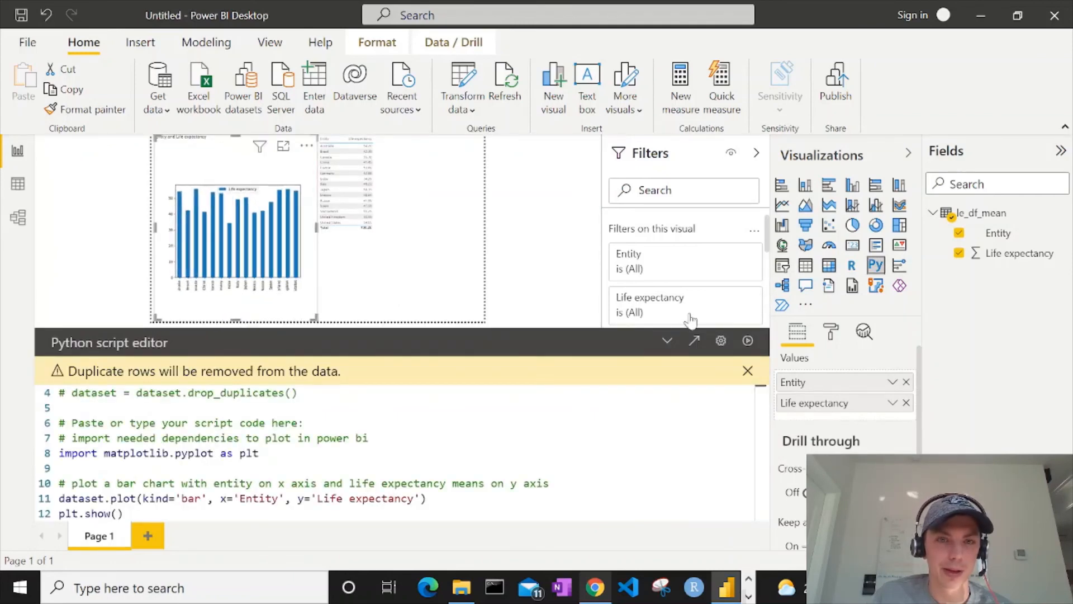
left_click(515, 220)
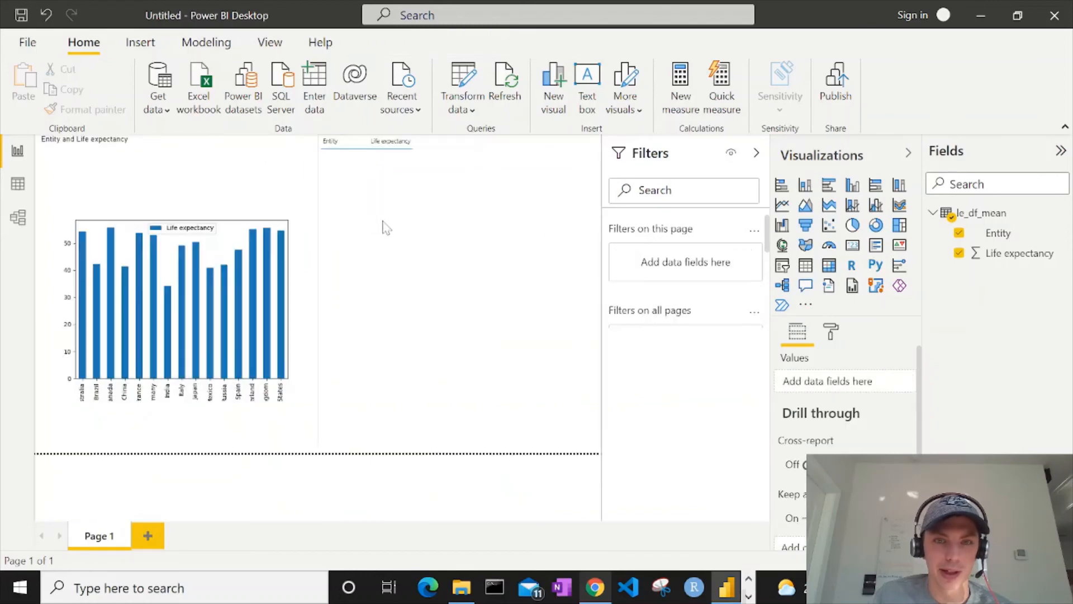
- Convert the Entity and Life expectancy table into a stacked column chart
left_click(489, 270)
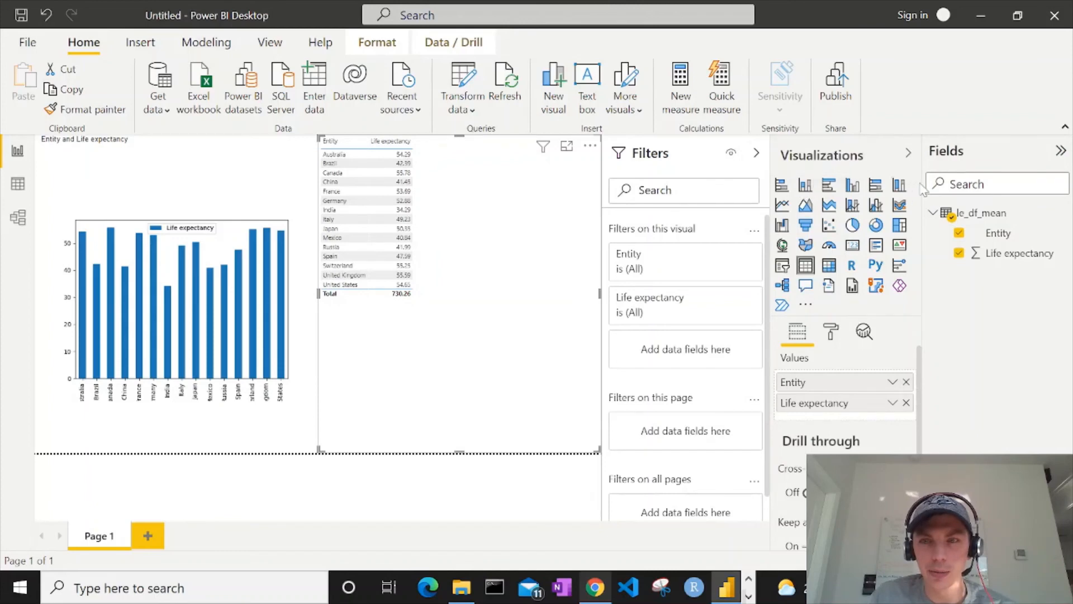
left_click(805, 186)
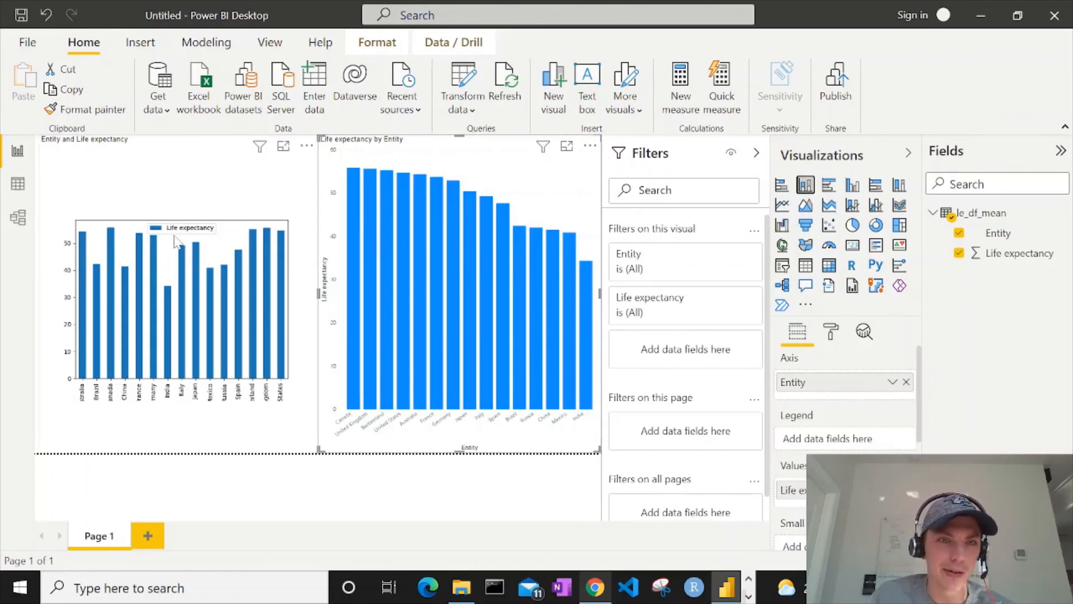
mouse_move(558, 407)
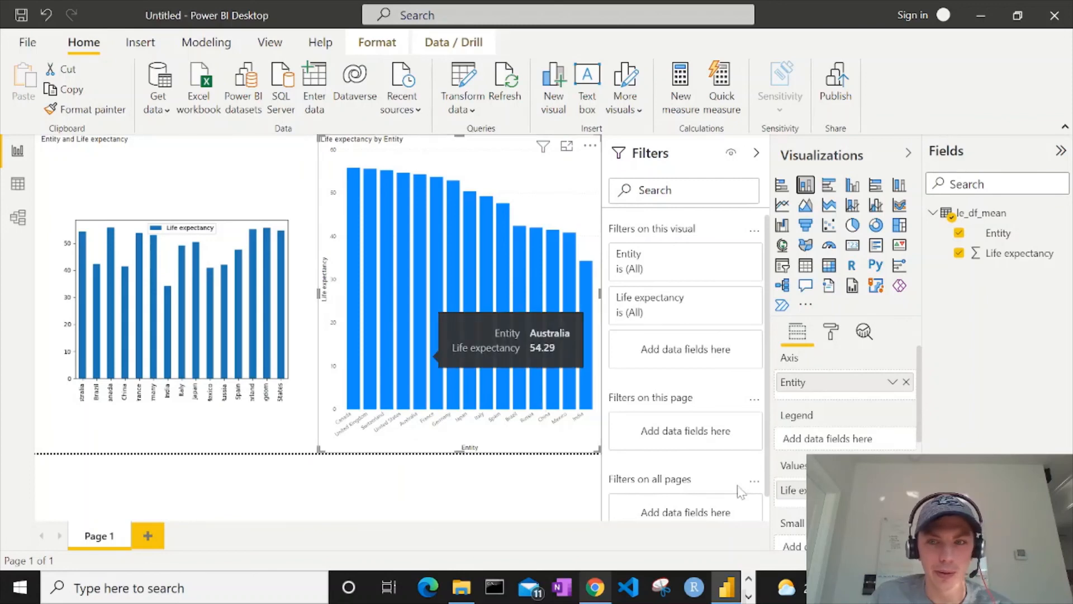
- Set the column chart's default data color to the dark blue theme color
left_click(832, 332)
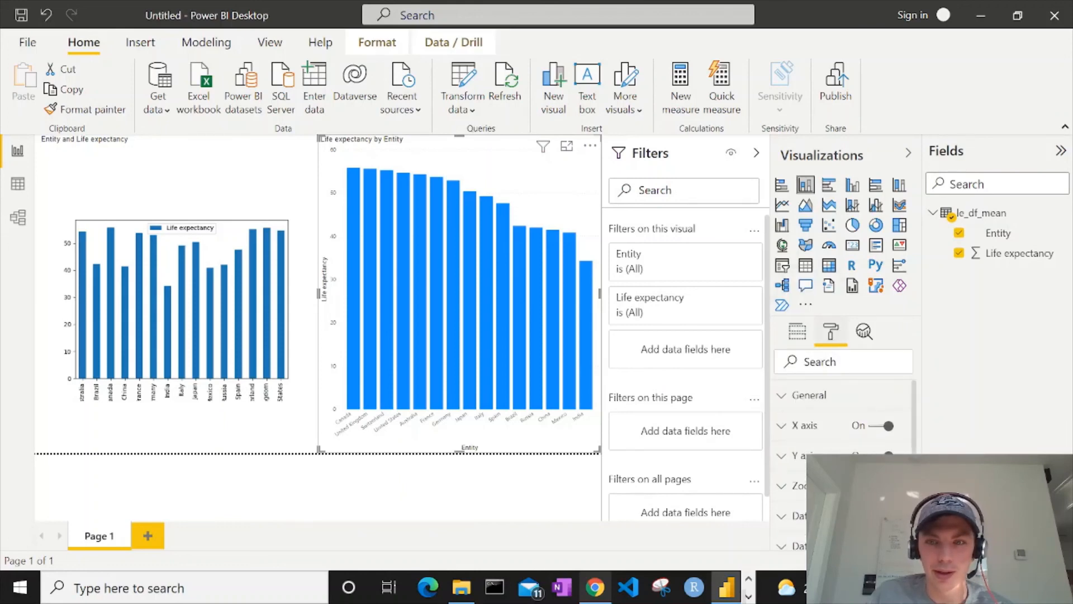
left_click(803, 514)
scroll(805, 475, "down", 3)
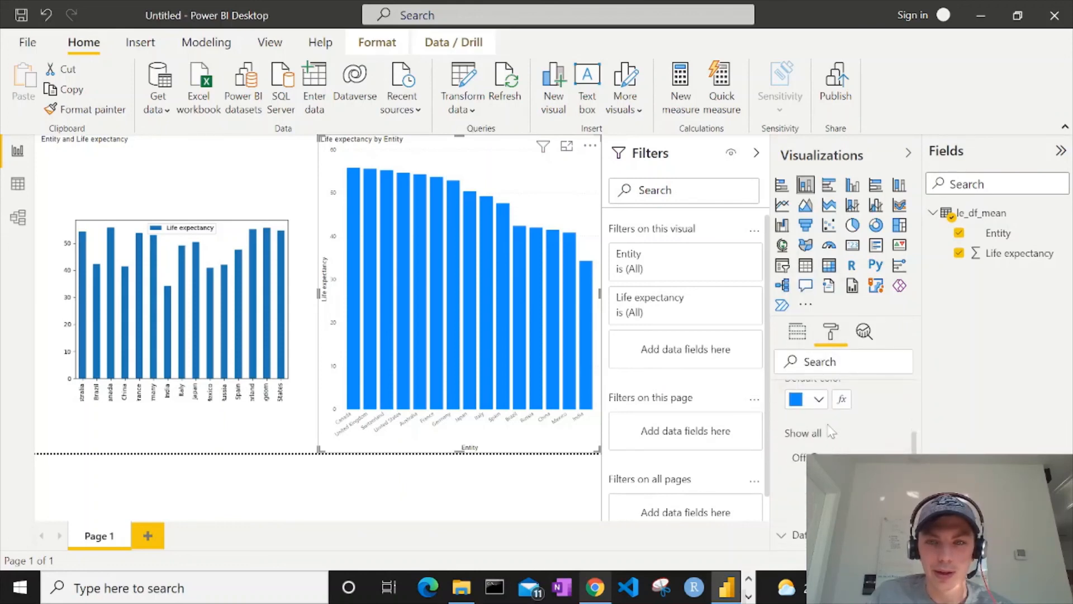
left_click(817, 399)
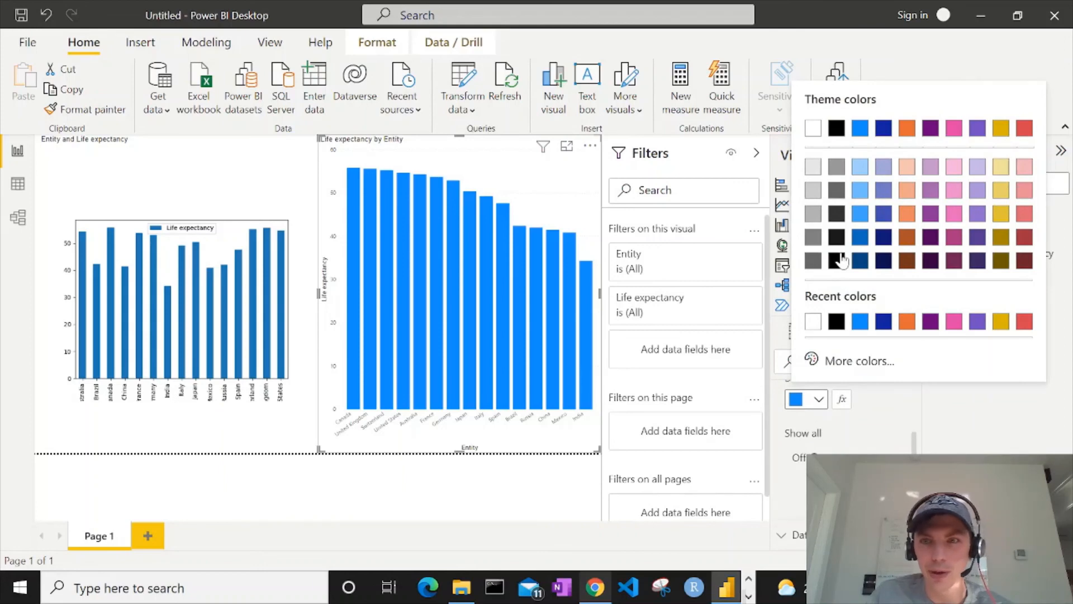
left_click(887, 128)
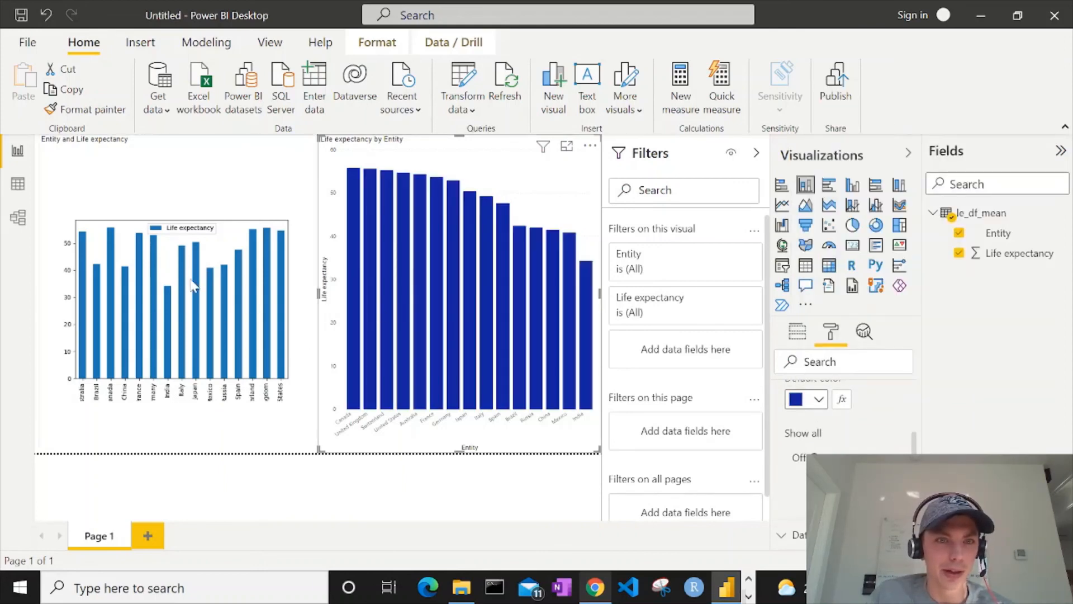
scroll(788, 420, "up", 5)
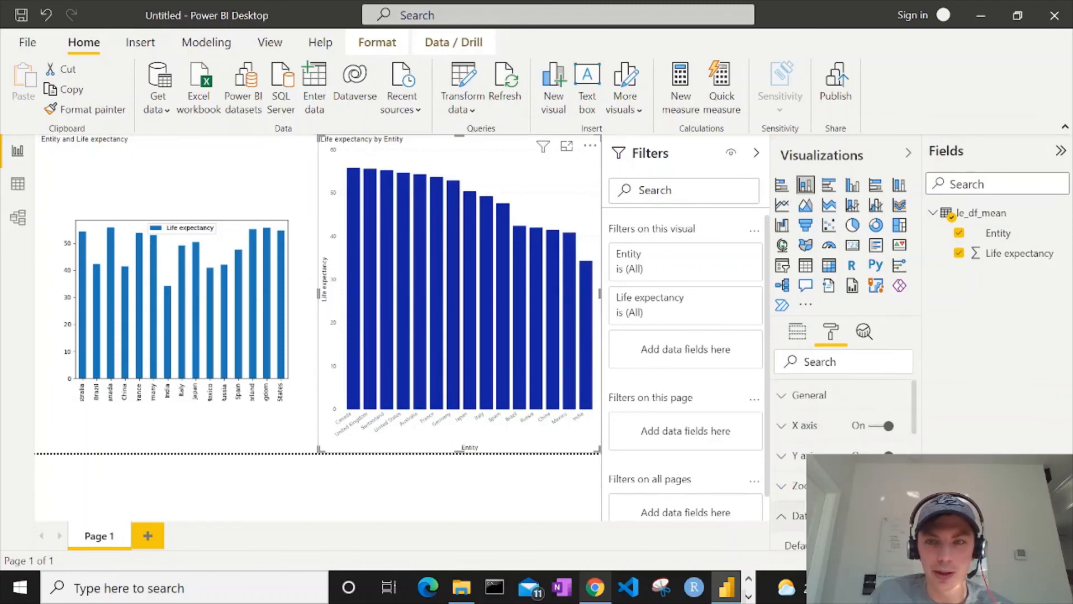
left_click(805, 505)
scroll(806, 501, "down", 1)
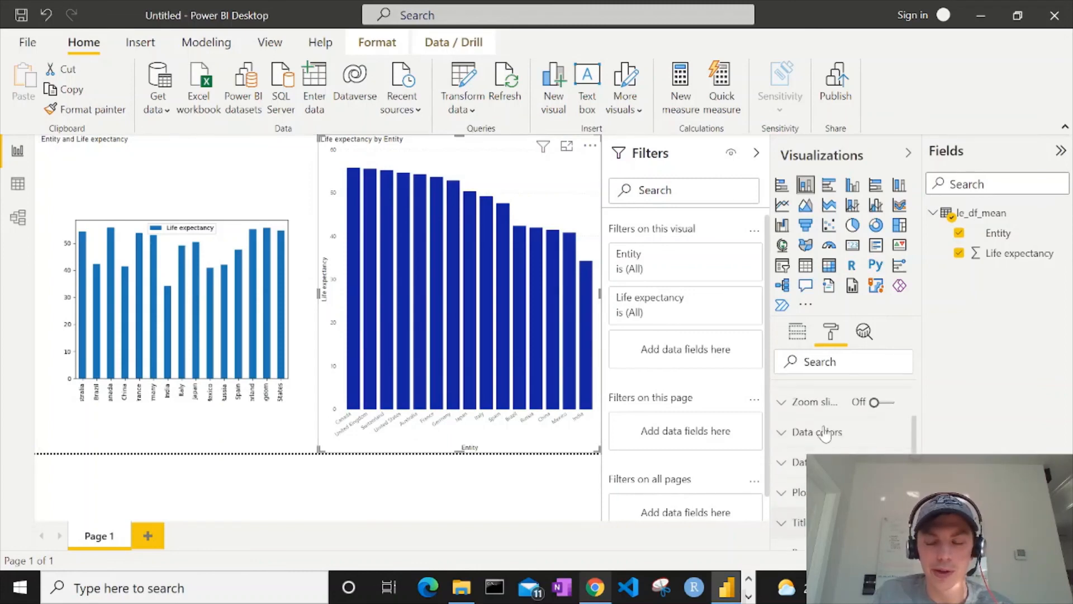
scroll(824, 434, "down", 1)
left_click(820, 433)
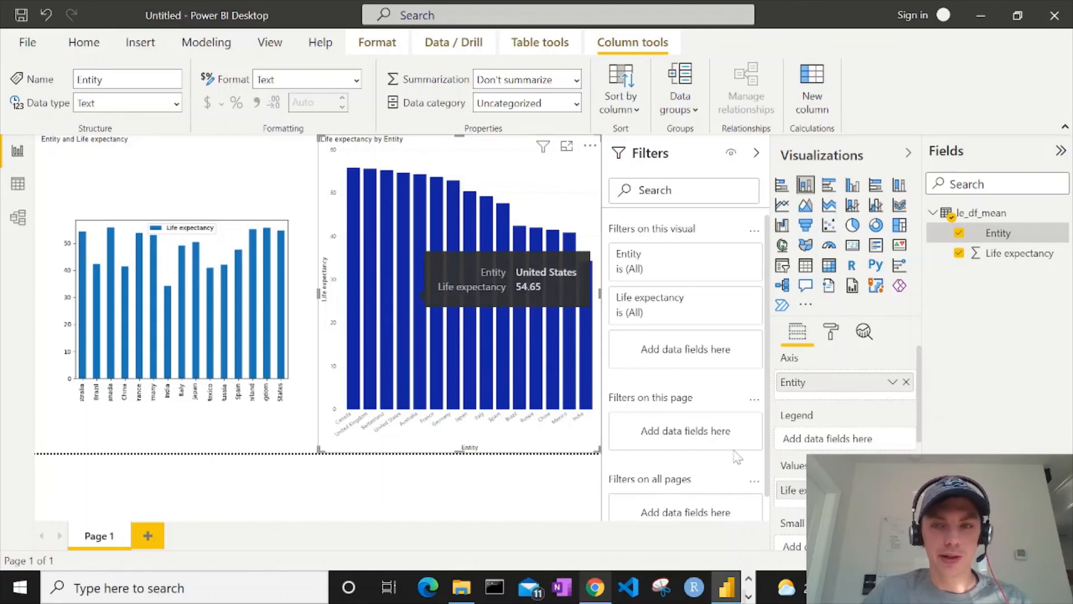
- Change the column chart's Life expectancy aggregation to Average
scroll(860, 435, "down", 3)
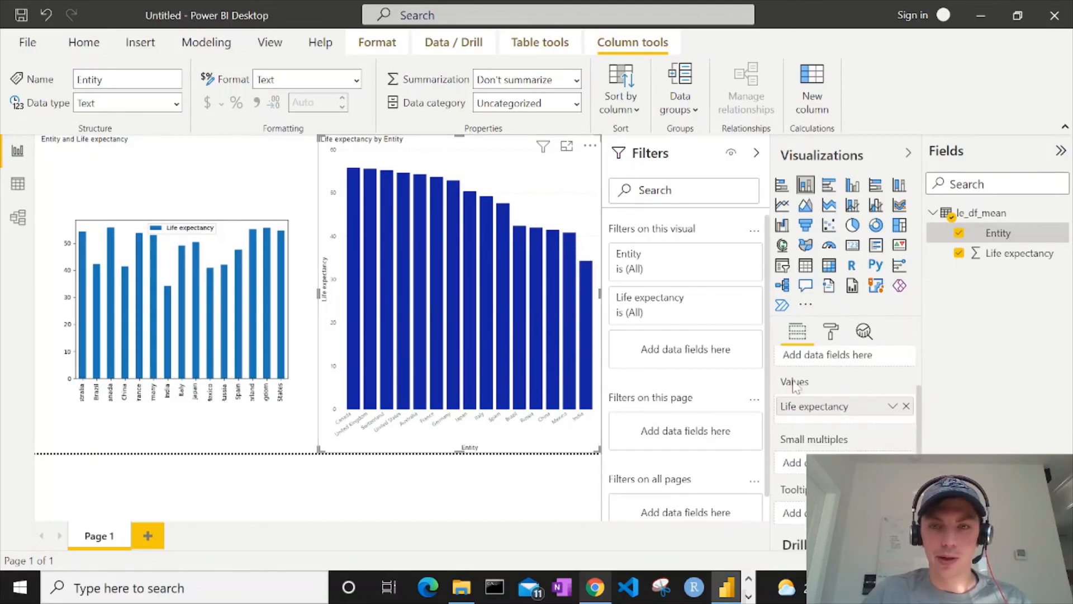
left_click(891, 406)
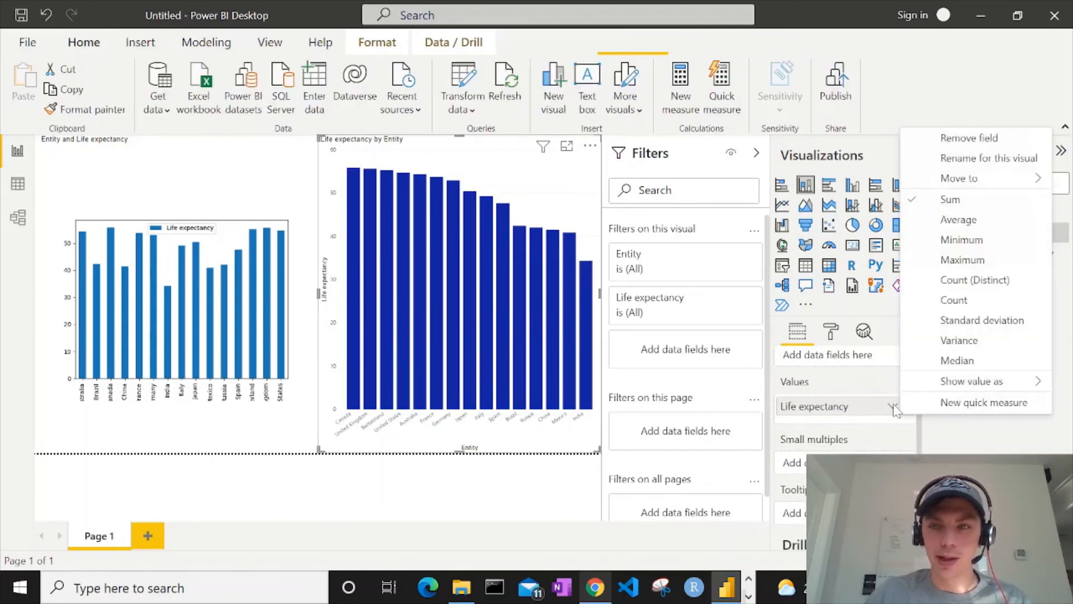
left_click(960, 218)
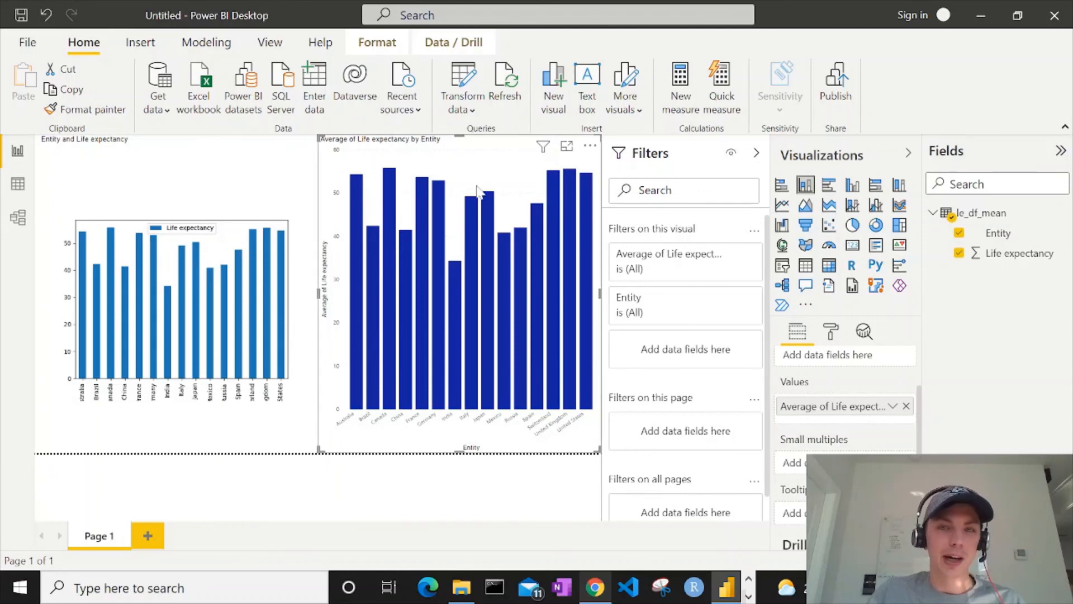
- Sort the column chart's axis by Entity in ascending order
left_click(591, 148)
mouse_move(646, 249)
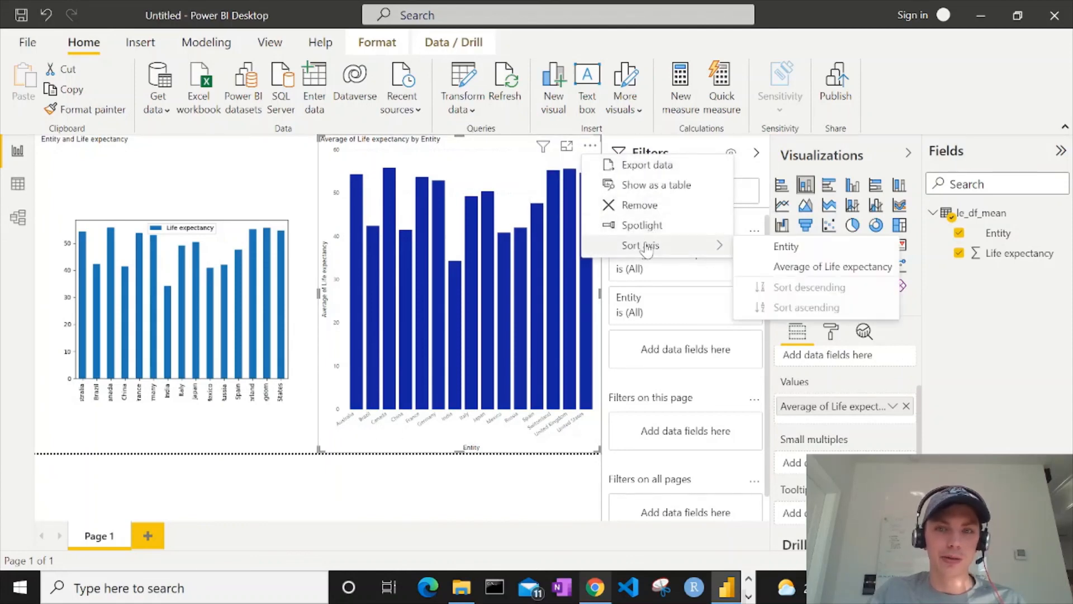
left_click(787, 248)
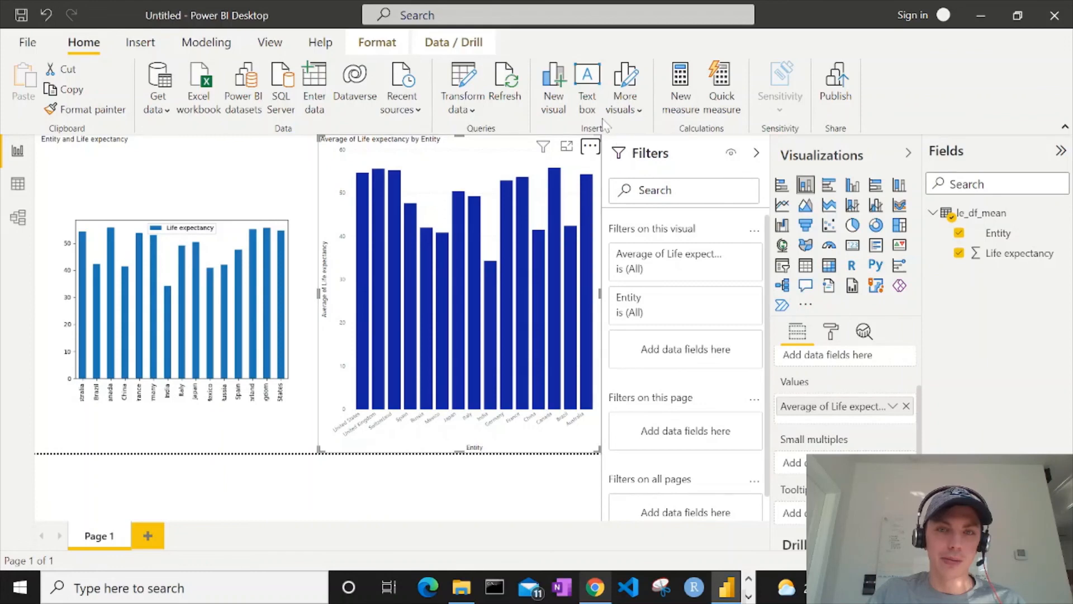
left_click(590, 146)
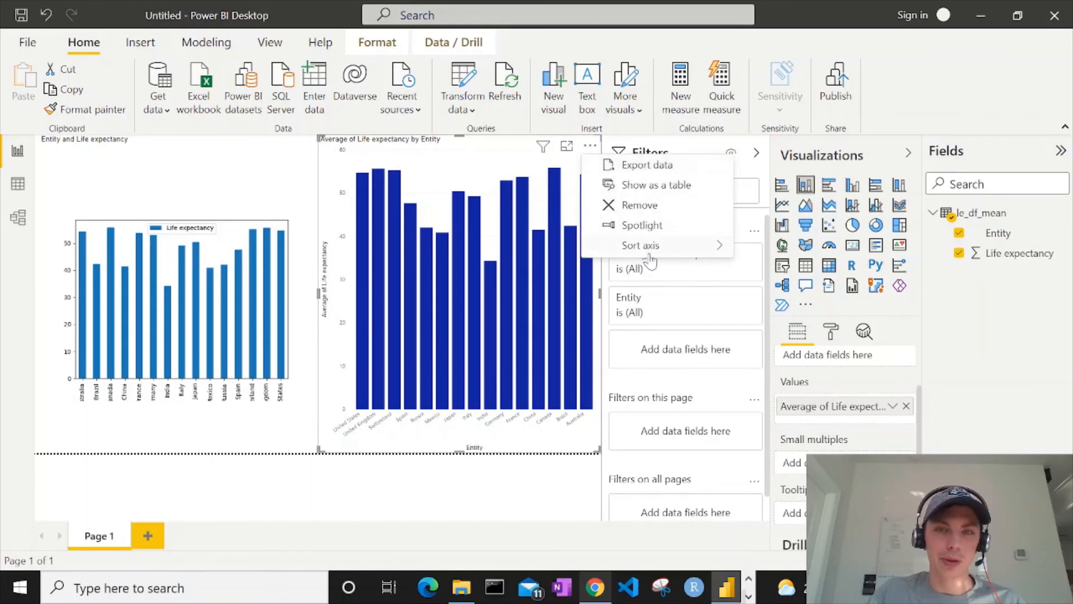
mouse_move(689, 246)
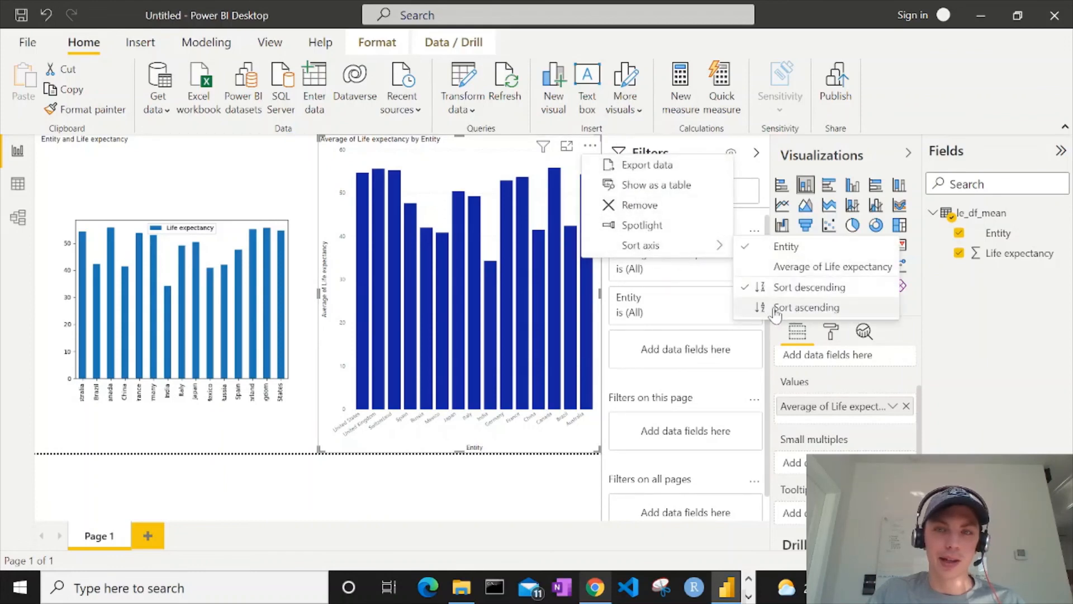
left_click(799, 308)
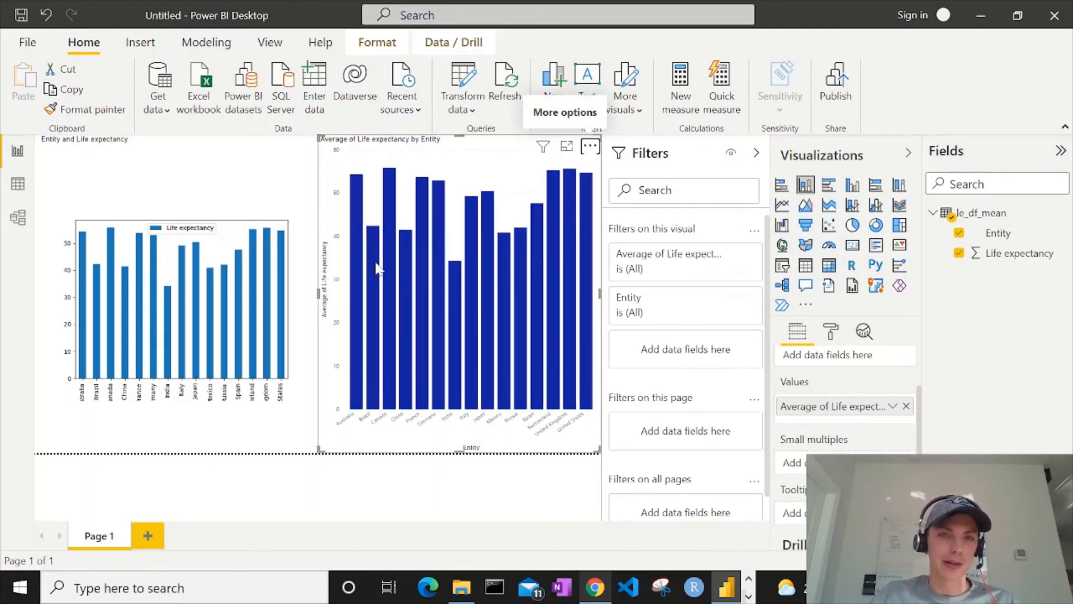
- Reduce the column chart's height from above and below so it lines up with the Python bar chart
left_click_drag(461, 139, 461, 208)
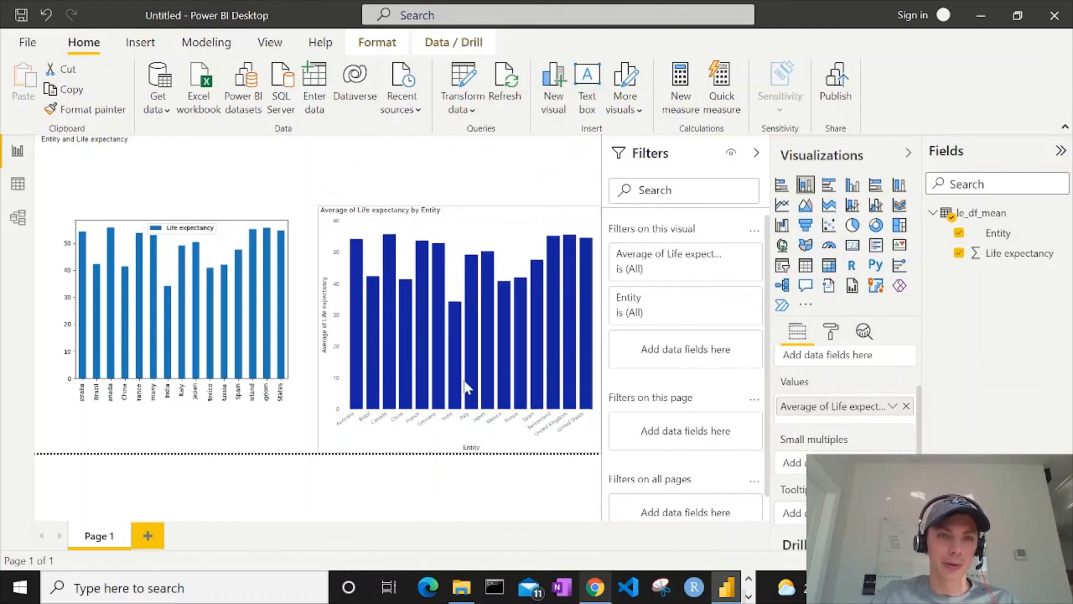
left_click_drag(463, 451, 464, 422)
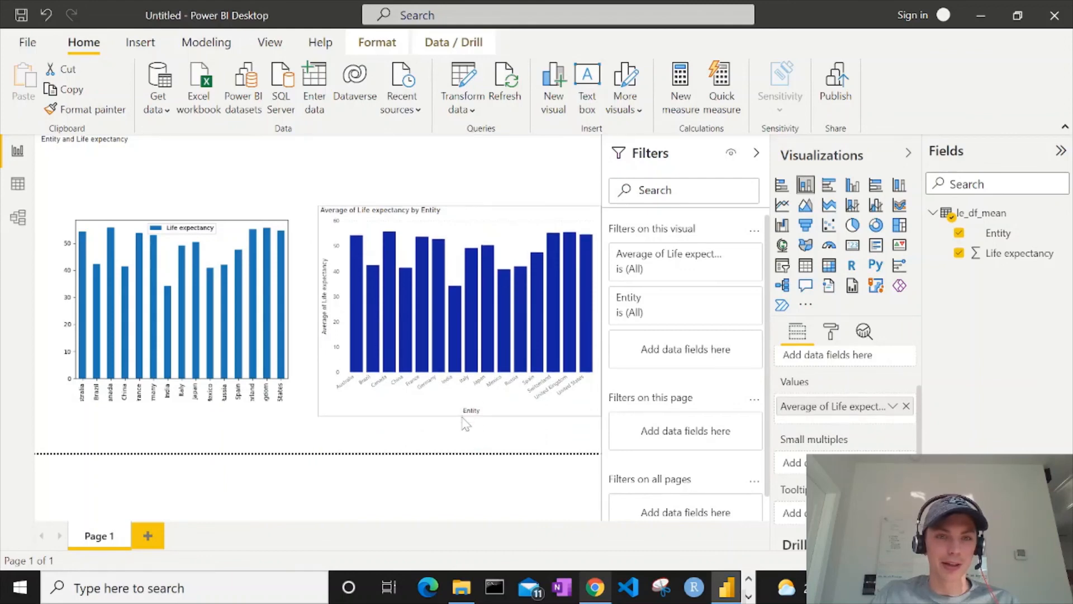
left_click_drag(461, 206, 461, 217)
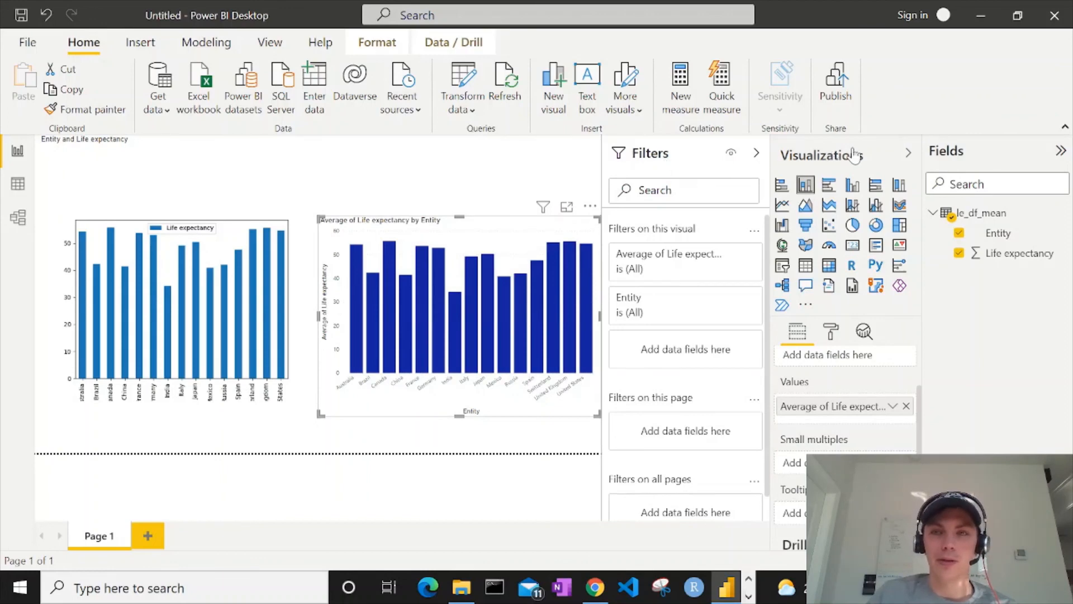
- Collapse the Filters, Visualizations and Fields panes, view the column chart in focus mode and return to the report
left_click(756, 153)
left_click(908, 153)
left_click(1061, 151)
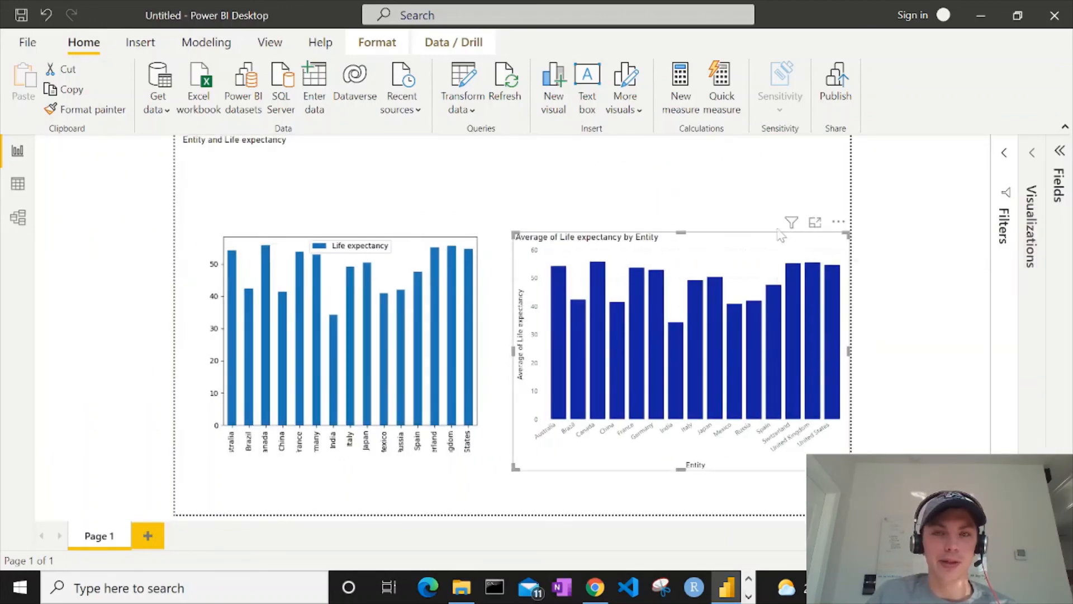
left_click(817, 223)
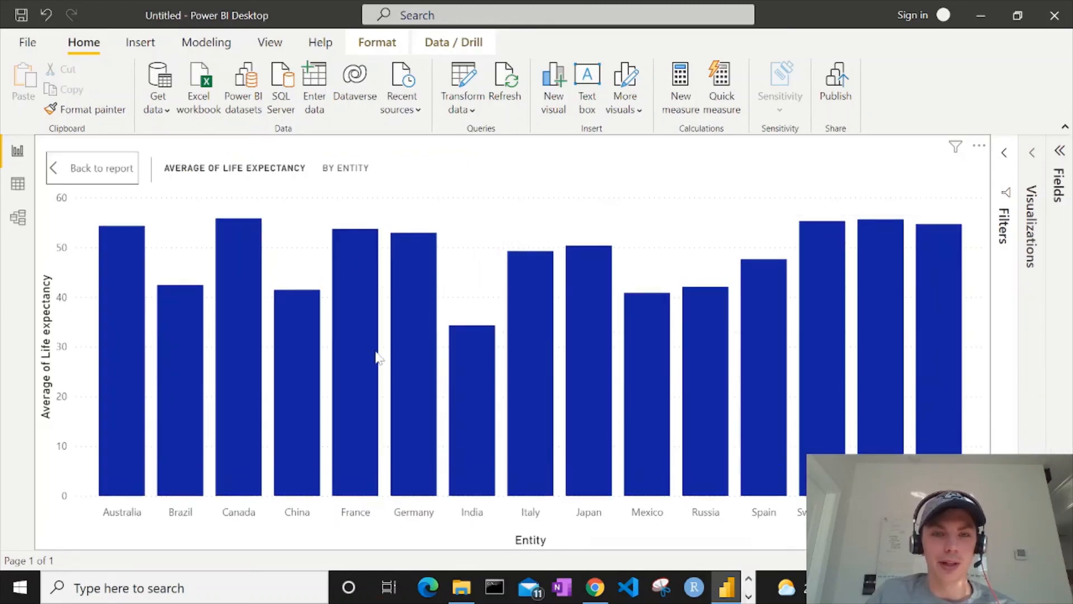
left_click(82, 169)
- Save the report as dsbb_PowerBI_Python.pbix in the DSBB folder on the Desktop
left_click(27, 43)
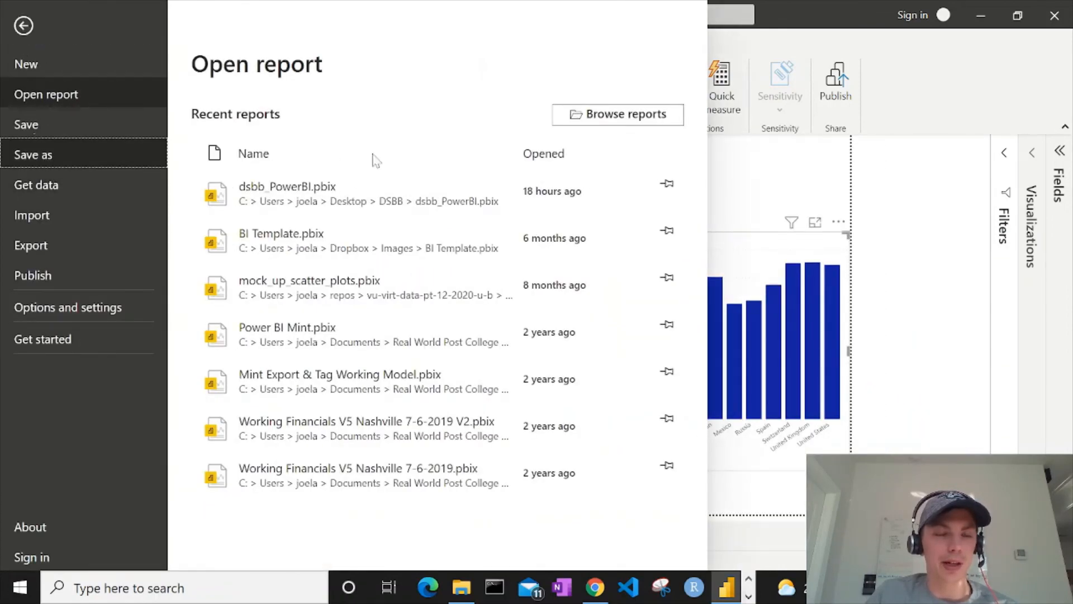
key("Escape")
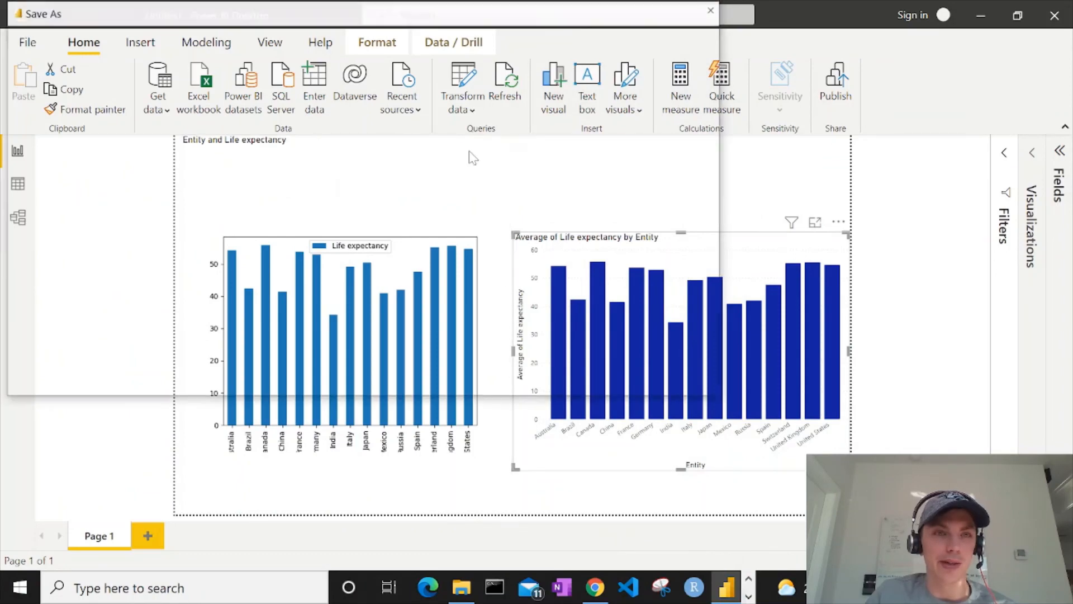
left_click(305, 143)
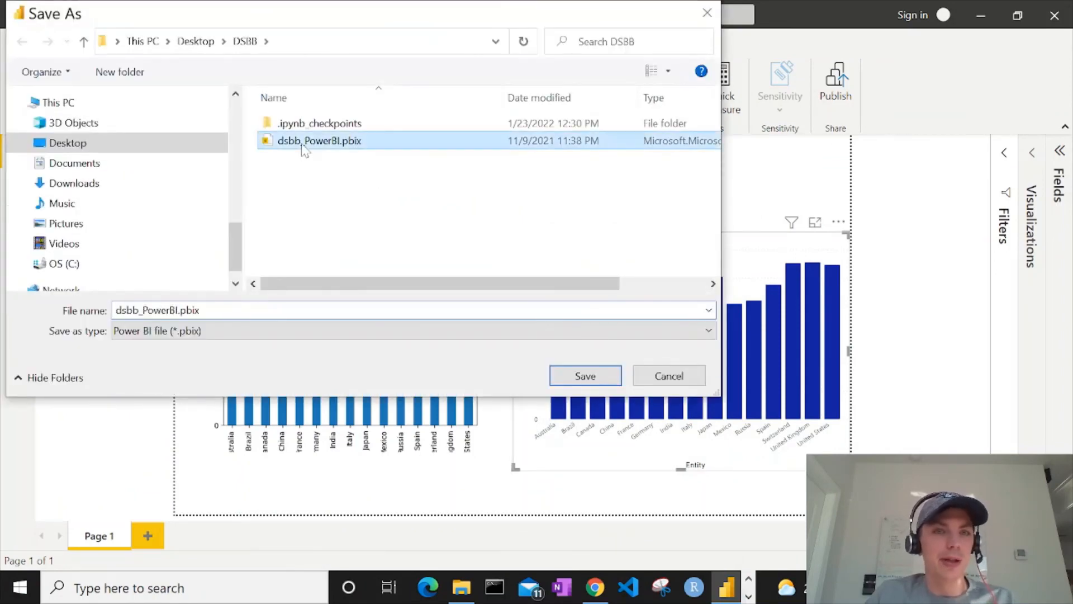
left_click(180, 310)
left_click(180, 310)
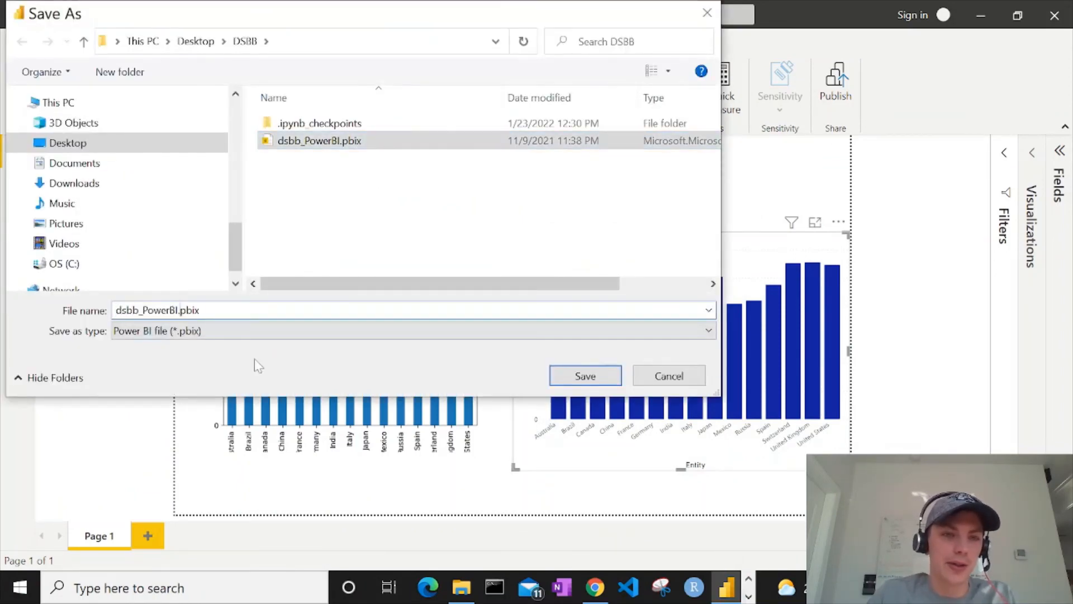
type("_Pytho")
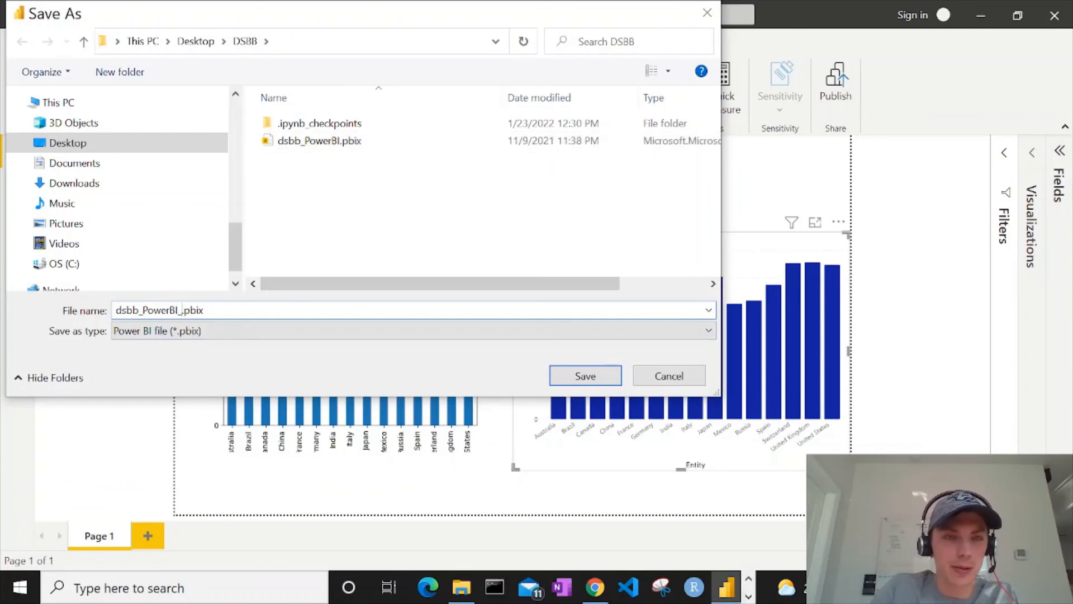
type("n")
key("ctrl+a")
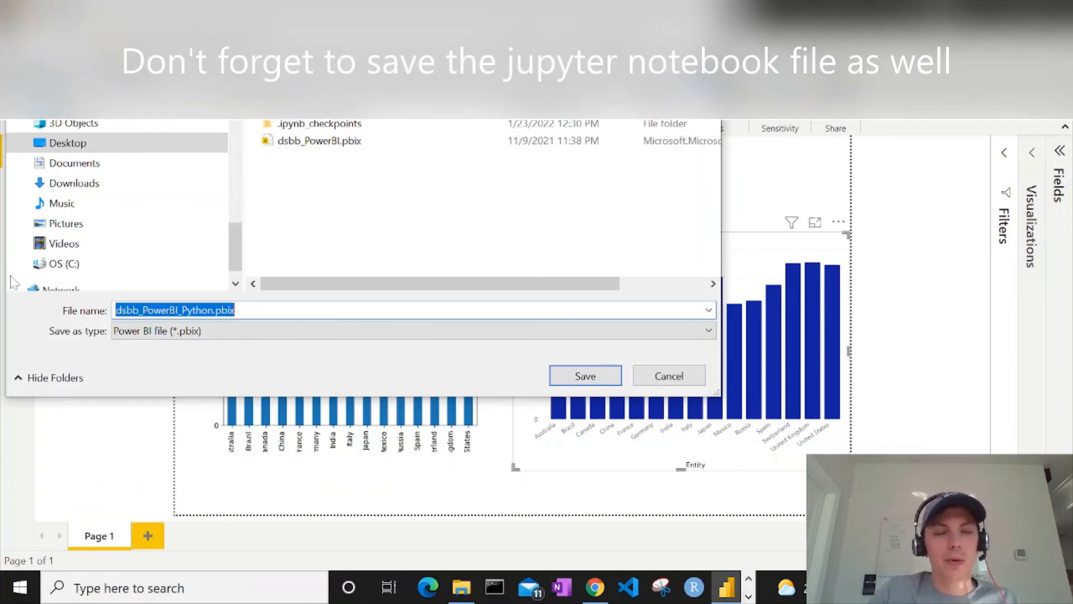
left_click(620, 381)
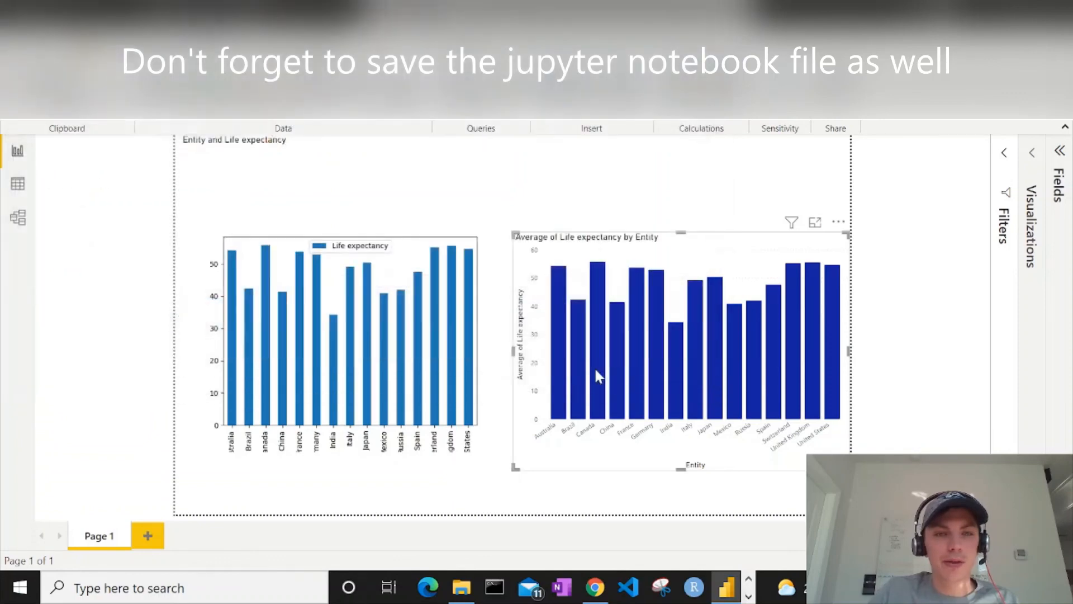